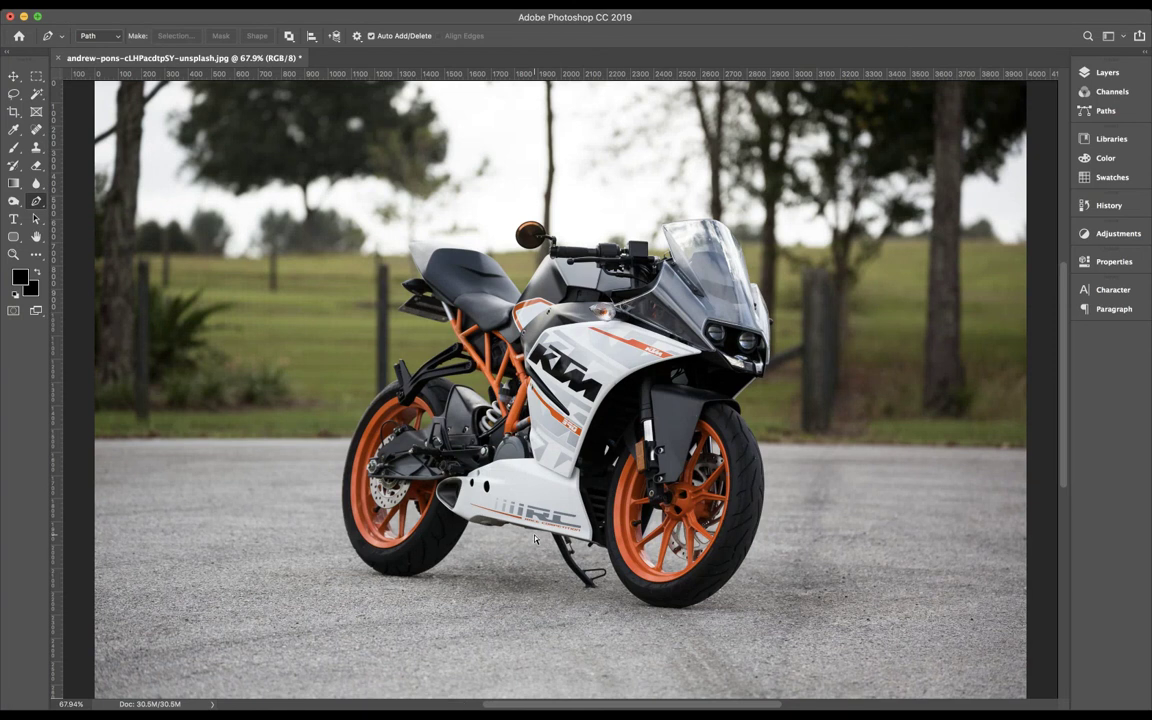
Zoom in on the bike and start a pen path on the rear frame tube
{"action": "key", "text": "ctrl+plus"}
{"action": "key", "text": "ctrl+plus"}
{"action": "key", "text": "ctrl+plus"}
{"action": "scroll", "coordinate": [270, 335], "scroll_direction": "left", "scroll_amount": 3}
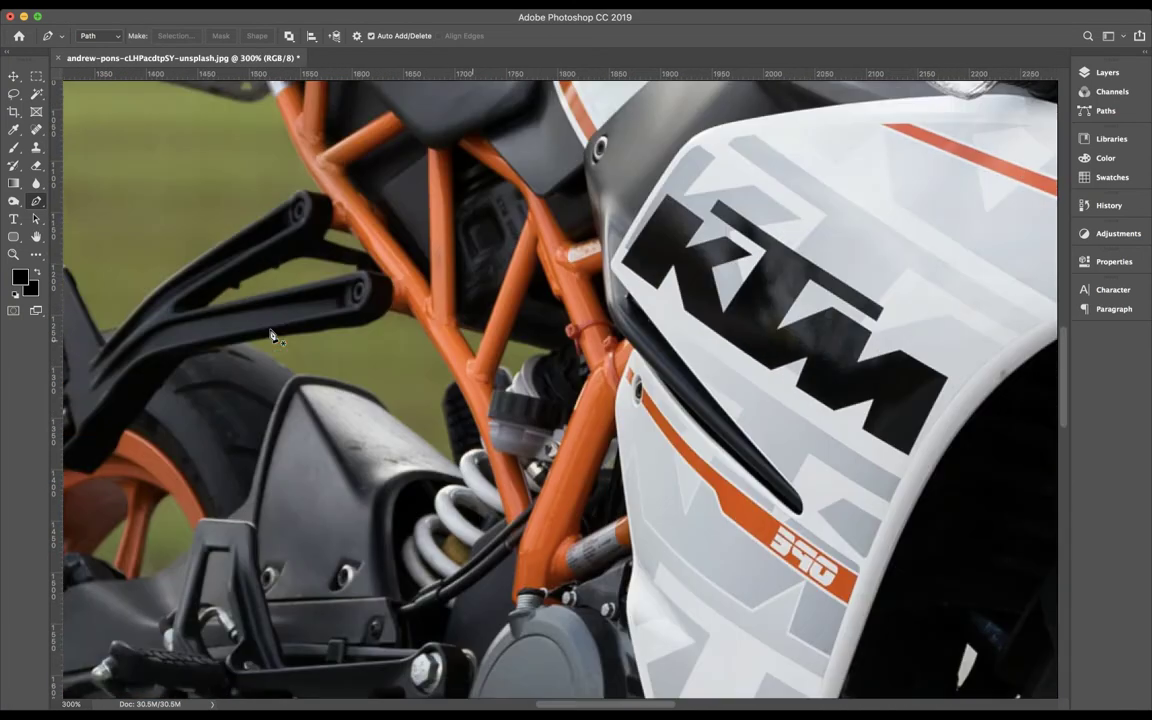
{"action": "scroll", "coordinate": [260, 320], "scroll_direction": "left", "scroll_amount": 3}
{"action": "scroll", "coordinate": [243, 296], "scroll_direction": "left", "scroll_amount": 3}
{"action": "key", "text": "ctrl+plus"}
{"action": "scroll", "coordinate": [287, 195], "scroll_direction": "up", "scroll_amount": 2}
{"action": "scroll", "coordinate": [287, 195], "scroll_direction": "left", "scroll_amount": 2}
{"action": "left_click", "coordinate": [571, 499]}
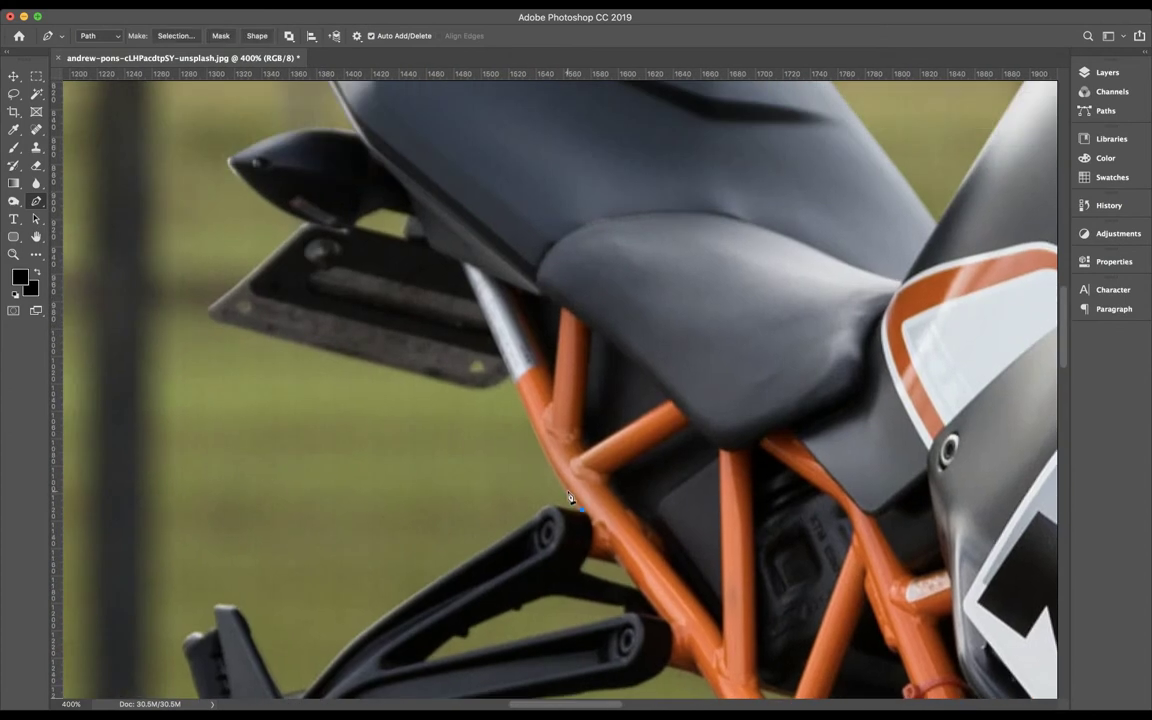
{"action": "left_click", "coordinate": [567, 491]}
Trace the licence plate bracket's bottom edge, curved end and top edge
{"action": "left_click", "coordinate": [360, 357]}
{"action": "left_click", "coordinate": [248, 332]}
{"action": "scroll", "coordinate": [248, 335], "scroll_direction": "down", "scroll_amount": 2}
{"action": "scroll", "coordinate": [249, 333], "scroll_direction": "up", "scroll_amount": 1}
{"action": "scroll", "coordinate": [250, 336], "scroll_direction": "up", "scroll_amount": 2}
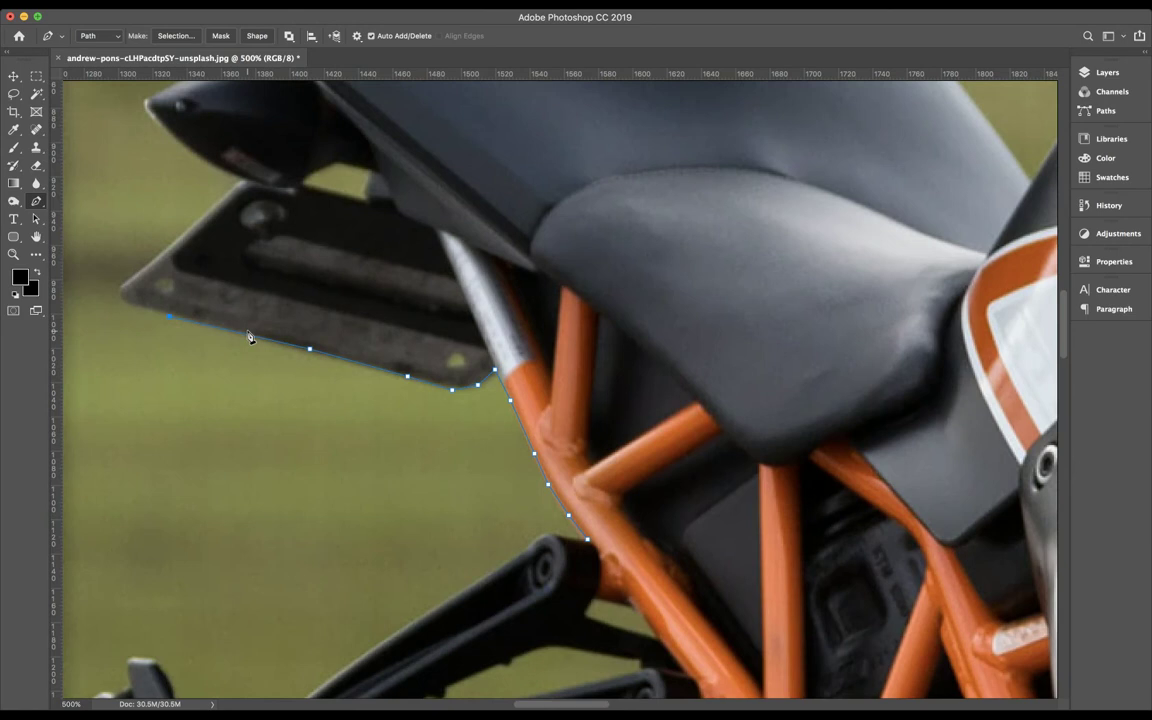
{"action": "left_click", "coordinate": [338, 333]}
{"action": "left_click", "coordinate": [338, 311]}
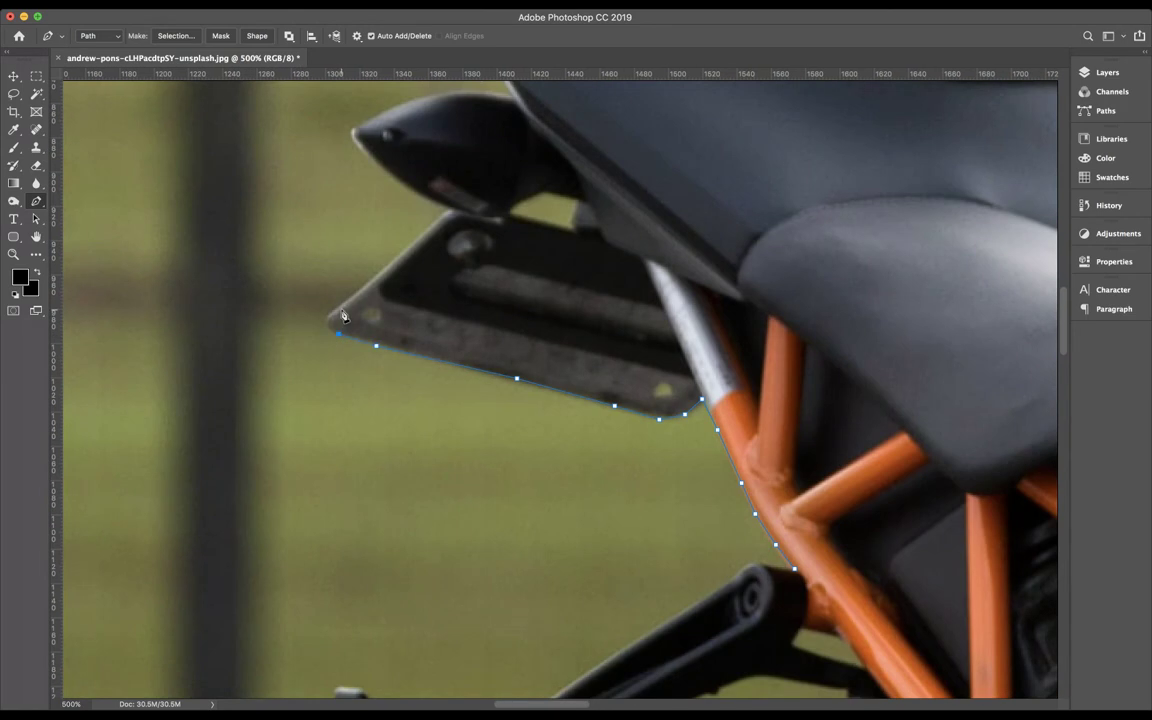
{"action": "left_click_drag", "start_coordinate": [339, 316], "coordinate": [357, 296]}
{"action": "left_click", "coordinate": [401, 254]}
{"action": "left_click", "coordinate": [438, 222]}
{"action": "left_click_drag", "start_coordinate": [453, 212], "coordinate": [473, 217]}
Curve the path around the tail light and up the tail's edge to its tip
{"action": "left_click_drag", "start_coordinate": [356, 140], "coordinate": [337, 116]}
{"action": "scroll", "coordinate": [337, 116], "scroll_direction": "up", "scroll_amount": 5}
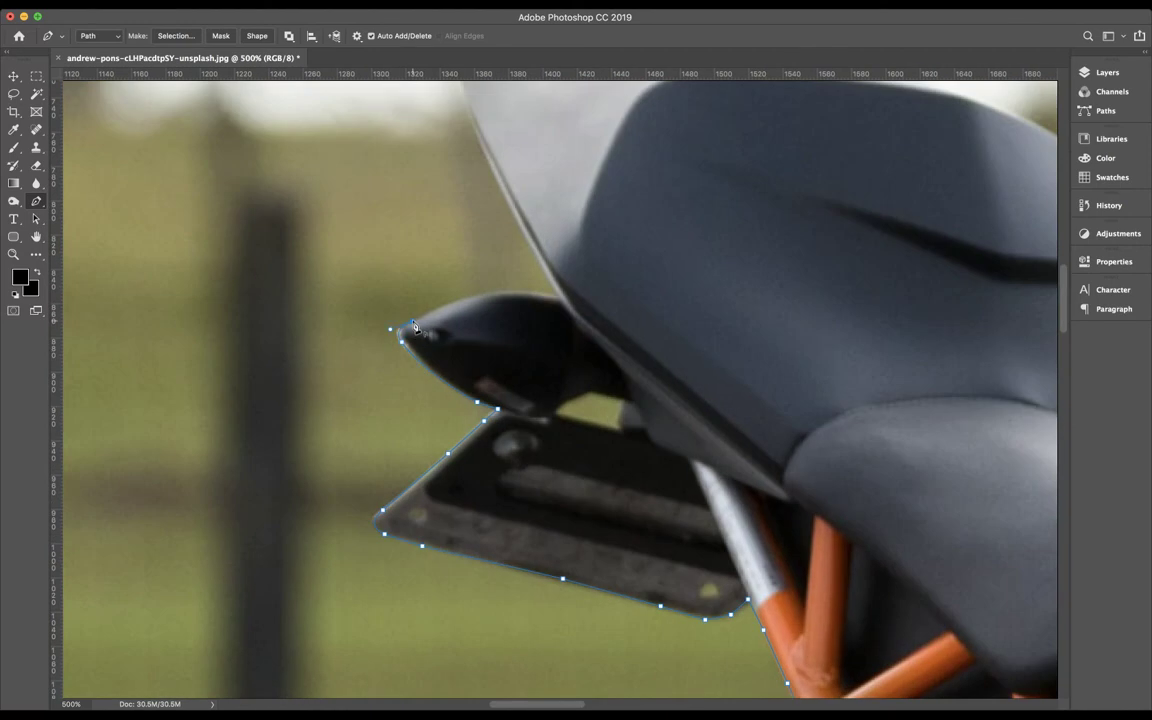
{"action": "left_click_drag", "start_coordinate": [460, 299], "coordinate": [553, 300]}
{"action": "left_click", "coordinate": [530, 245]}
{"action": "left_click", "coordinate": [501, 191]}
{"action": "scroll", "coordinate": [490, 165], "scroll_direction": "up", "scroll_amount": 5}
{"action": "left_click", "coordinate": [465, 254]}
{"action": "left_click", "coordinate": [454, 219]}
{"action": "left_click", "coordinate": [483, 179]}
Curve the path over the tail top and along the seat, undoing two misplaced anchors
{"action": "left_click_drag", "start_coordinate": [492, 182], "coordinate": [489, 174]}
{"action": "scroll", "coordinate": [813, 239], "scroll_direction": "right", "scroll_amount": 5}
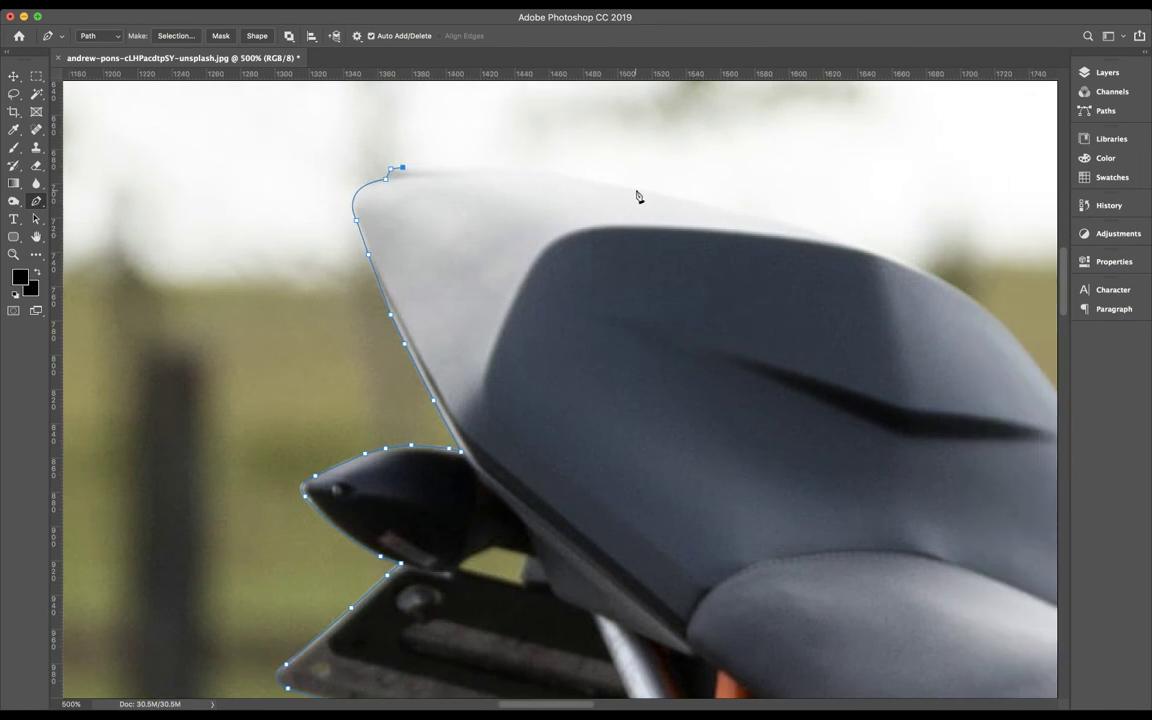
{"action": "left_click_drag", "start_coordinate": [626, 188], "coordinate": [712, 217]}
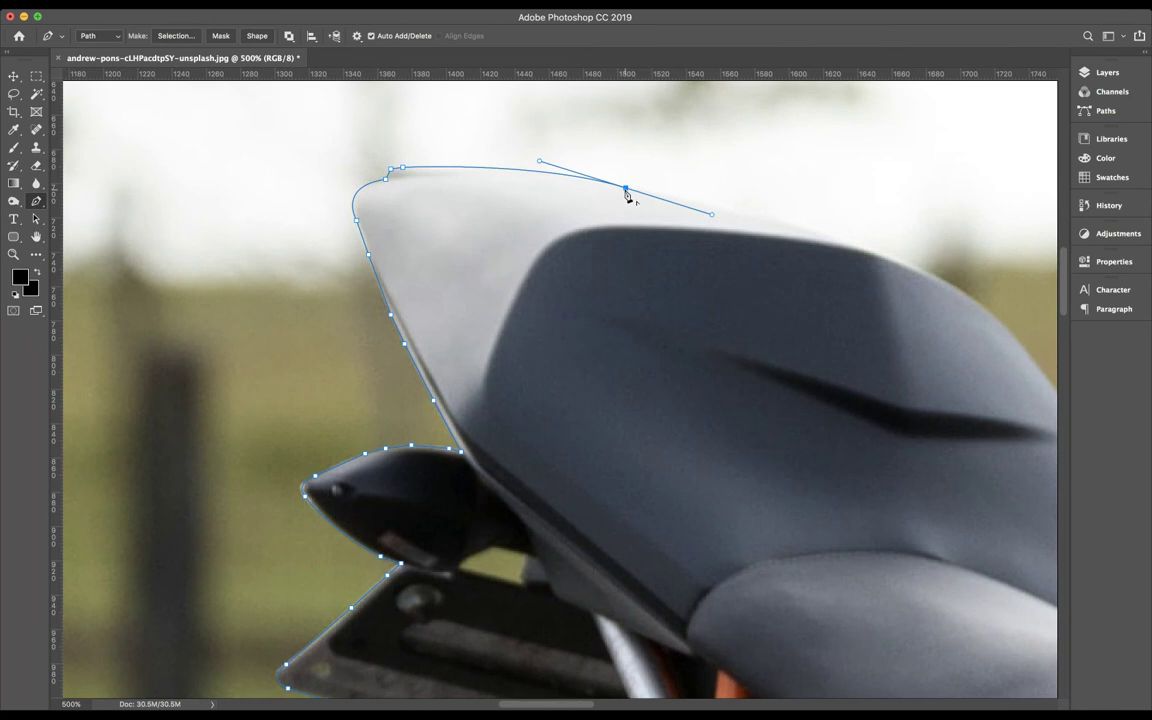
{"action": "left_click", "coordinate": [728, 208]}
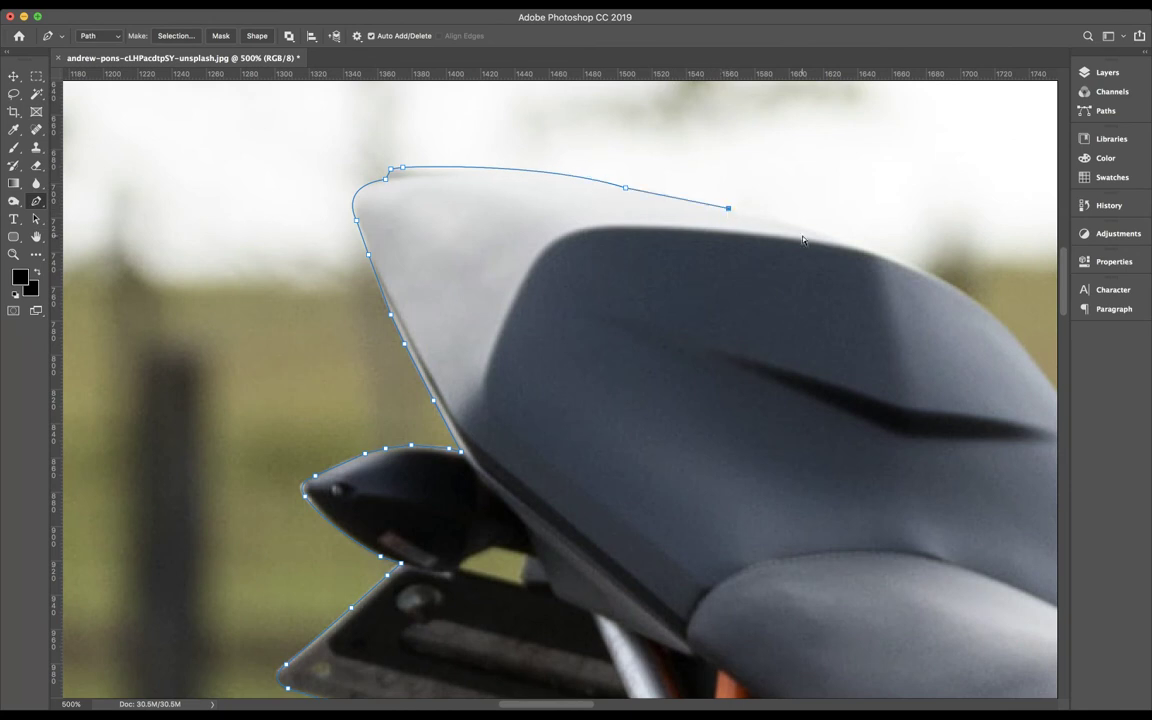
{"action": "key", "text": "ctrl+z"}
{"action": "key", "text": "ctrl+z"}
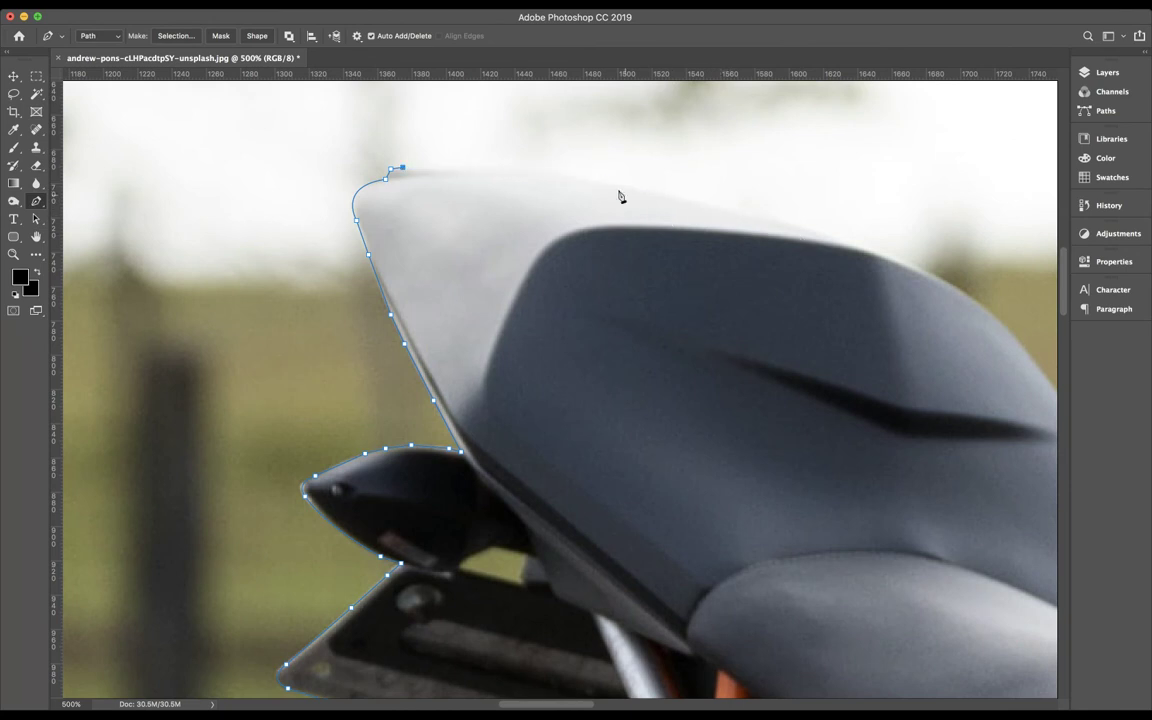
{"action": "left_click_drag", "start_coordinate": [604, 181], "coordinate": [658, 200]}
{"action": "left_click", "coordinate": [674, 198]}
{"action": "left_click", "coordinate": [812, 231]}
{"action": "key", "text": "ctrl+z"}
{"action": "left_click", "coordinate": [828, 239]}
{"action": "left_click", "coordinate": [875, 252]}
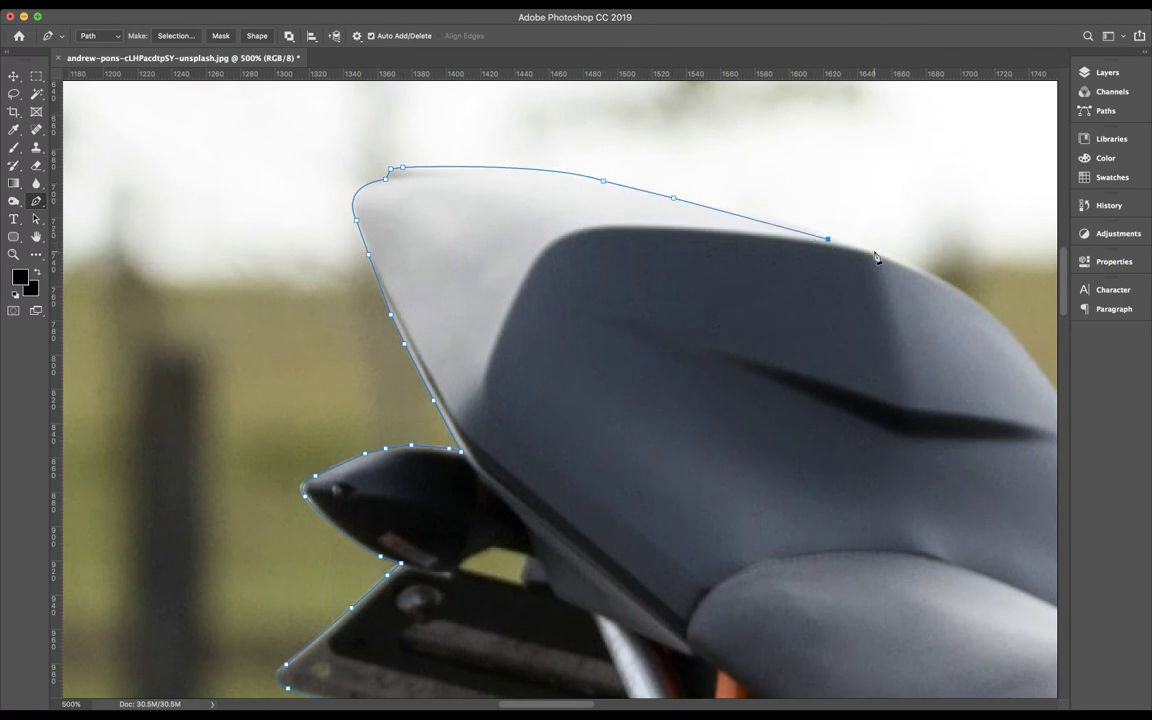
{"action": "left_click", "coordinate": [931, 277]}
Curve the path down the seat's front slope into the seat-tank dip
{"action": "scroll", "coordinate": [931, 281], "scroll_direction": "right", "scroll_amount": 5}
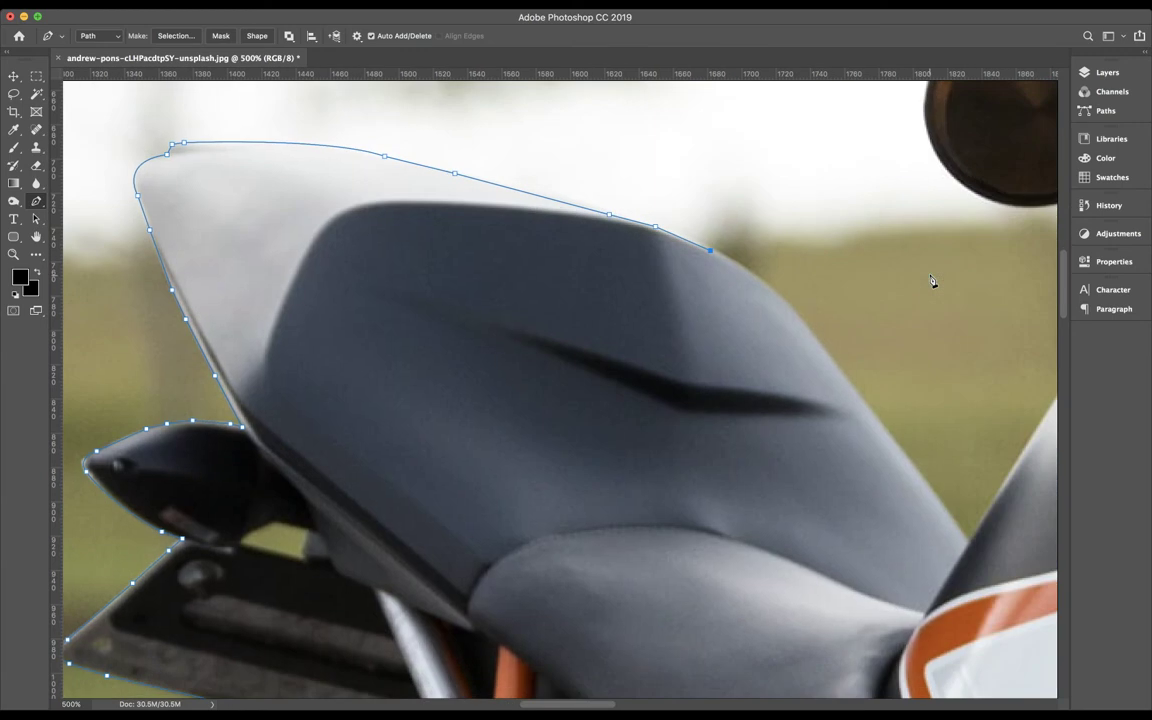
{"action": "left_click_drag", "start_coordinate": [821, 347], "coordinate": [867, 417]}
{"action": "left_click", "coordinate": [869, 414]}
{"action": "left_click", "coordinate": [940, 503]}
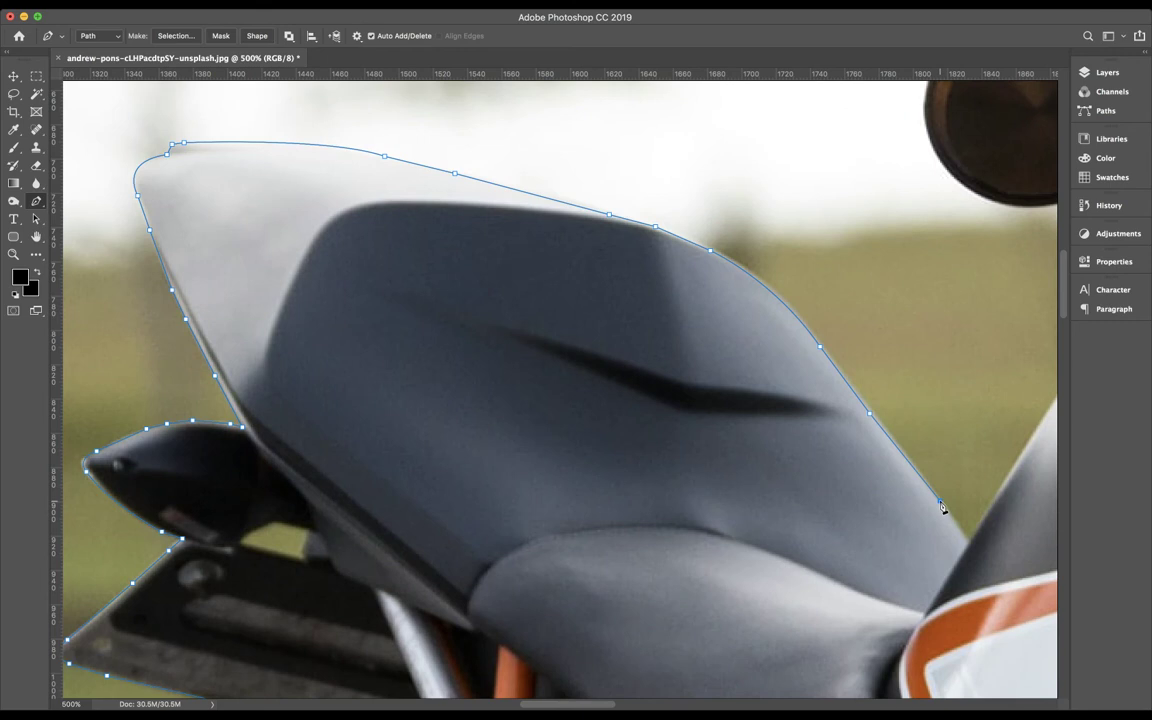
{"action": "left_click", "coordinate": [968, 541]}
{"action": "scroll", "coordinate": [972, 548], "scroll_direction": "right", "scroll_amount": 5}
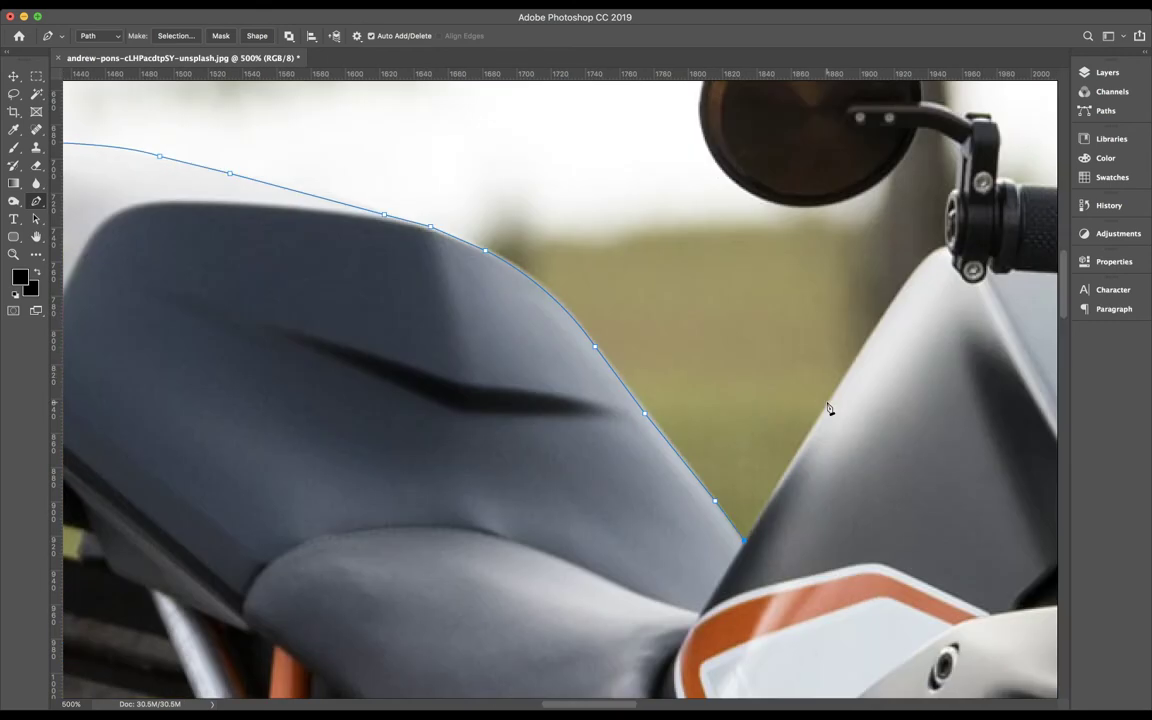
Trace up the tank edge to the handlebar clamp and curve beneath the mirror arm
{"action": "left_click", "coordinate": [876, 328]}
{"action": "left_click", "coordinate": [899, 289]}
{"action": "left_click", "coordinate": [920, 265]}
{"action": "left_click", "coordinate": [957, 190]}
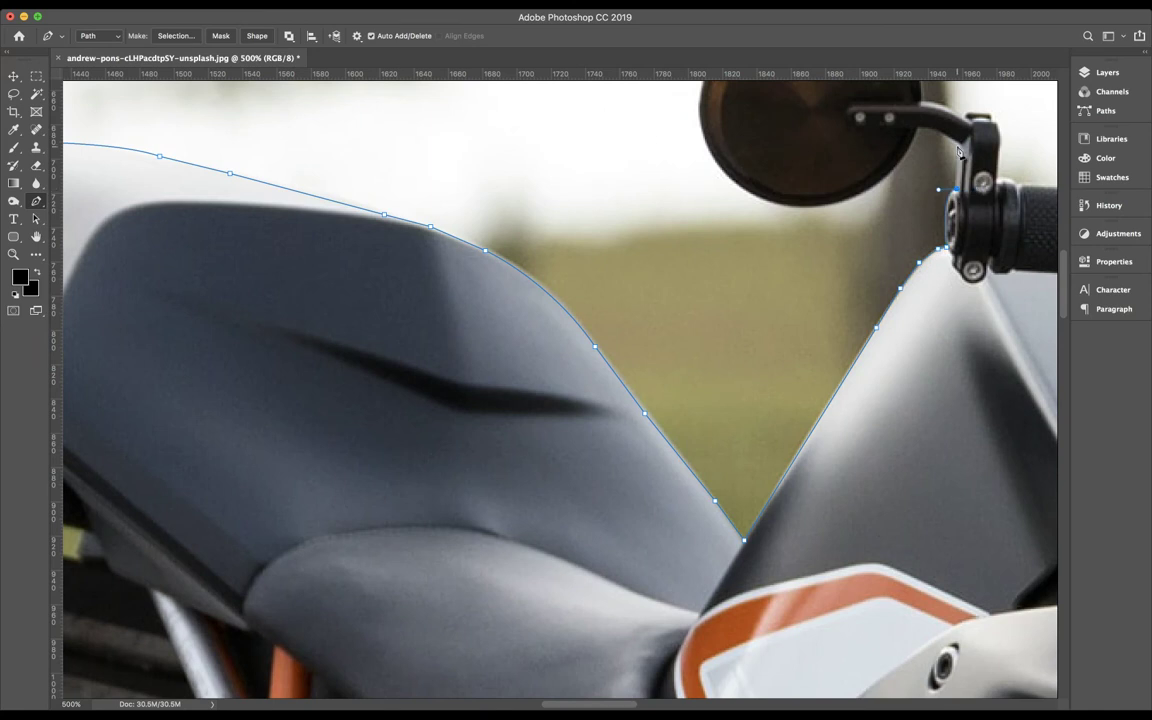
{"action": "left_click", "coordinate": [958, 142]}
{"action": "left_click_drag", "start_coordinate": [919, 126], "coordinate": [900, 126]}
{"action": "left_click", "coordinate": [919, 126], "text": "alt"}
{"action": "left_click_drag", "start_coordinate": [778, 204], "coordinate": [666, 185]}
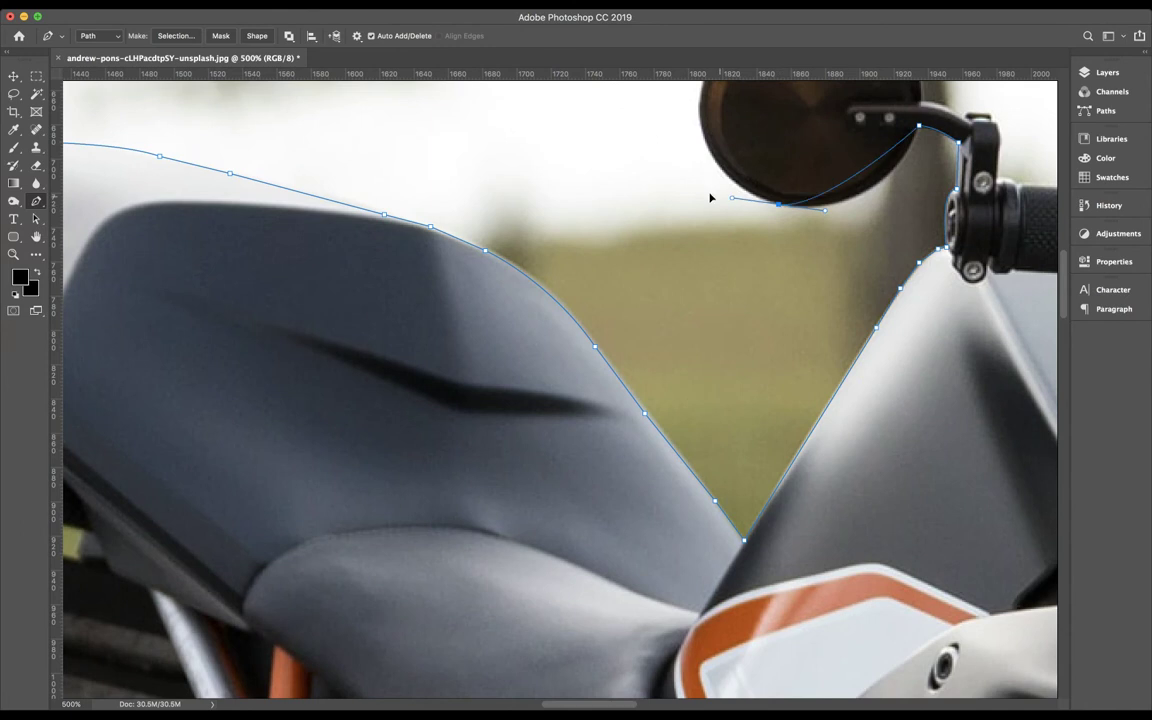
Outline the mirror's left side, top and right side, breaking handles at corners
{"action": "left_click", "coordinate": [778, 204], "text": "alt"}
{"action": "scroll", "coordinate": [616, 192], "scroll_direction": "up", "scroll_amount": 5}
{"action": "scroll", "coordinate": [616, 192], "scroll_direction": "right", "scroll_amount": 5}
{"action": "left_click_drag", "start_coordinate": [607, 188], "coordinate": [616, 106]}
{"action": "key", "text": "ctrl+z"}
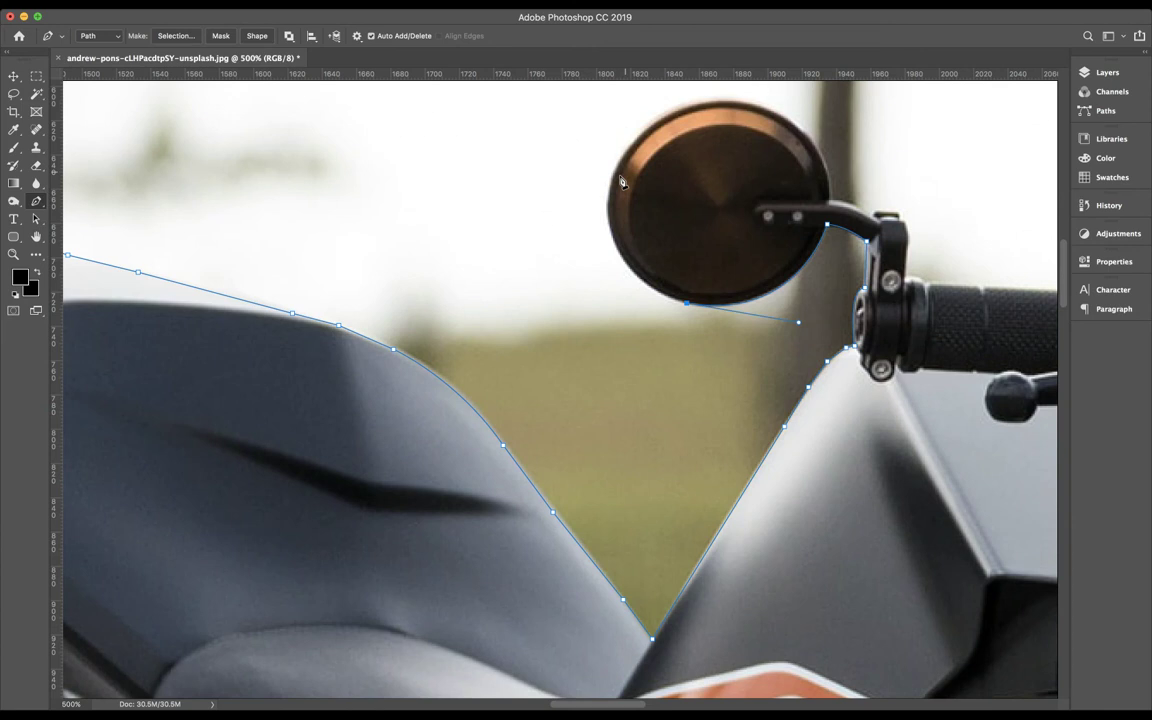
{"action": "left_click_drag", "start_coordinate": [609, 188], "coordinate": [625, 104]}
{"action": "left_click", "coordinate": [609, 188], "text": "alt"}
{"action": "mouse_move", "coordinate": [764, 105]}
{"action": "left_mouse_down"}
{"action": "mouse_move", "coordinate": [823, 116]}
{"action": "mouse_move", "coordinate": [878, 148]}
{"action": "mouse_move", "coordinate": [899, 140]}
{"action": "left_mouse_up"}
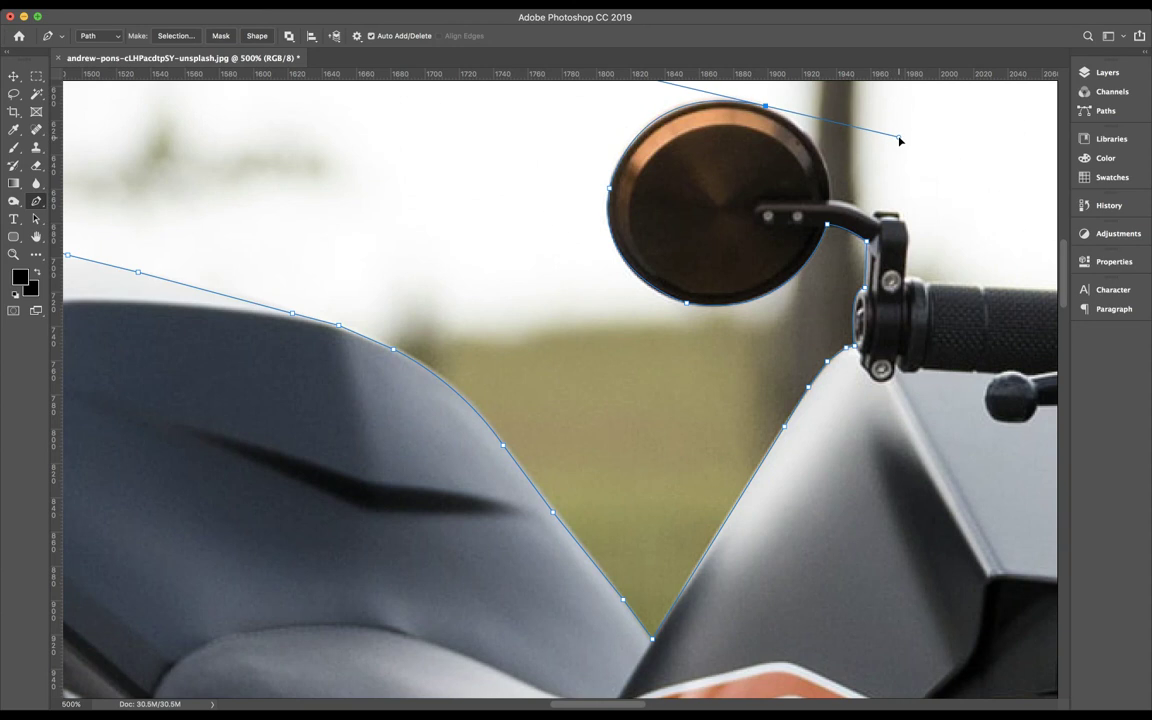
{"action": "left_click_drag", "start_coordinate": [829, 200], "coordinate": [818, 272]}
{"action": "left_click", "coordinate": [831, 206], "text": "alt"}
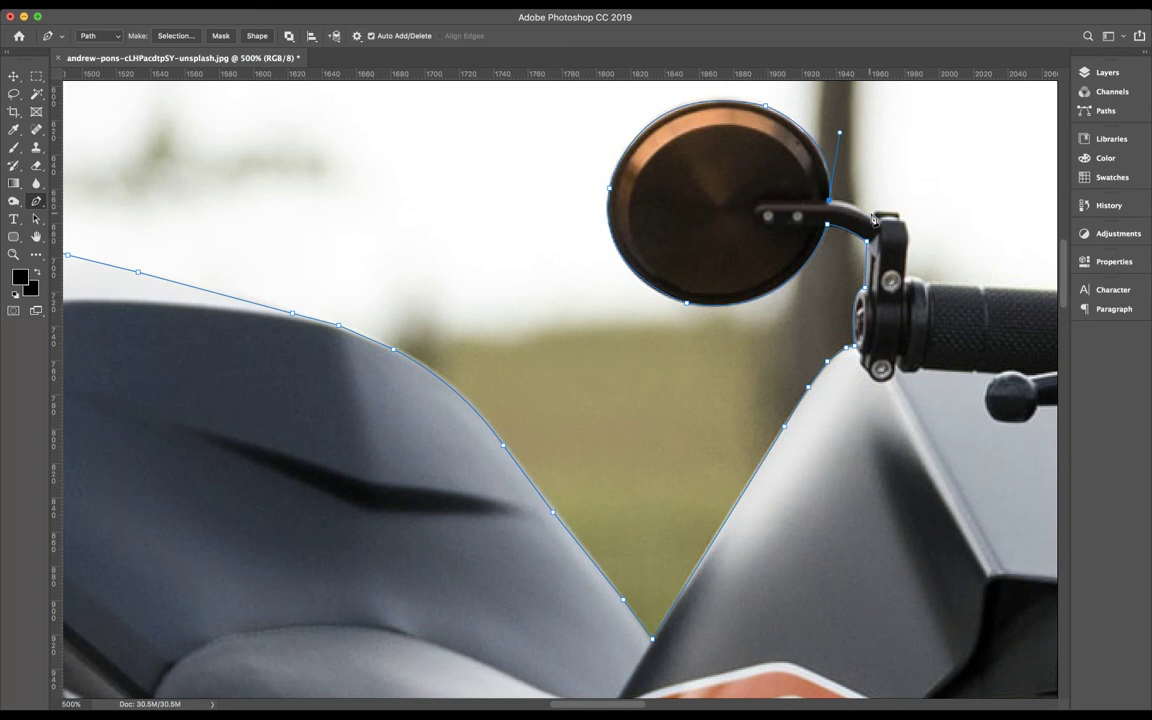
{"action": "left_click_drag", "start_coordinate": [871, 213], "coordinate": [884, 232]}
Trace across the clamp, along the grip top, and over to the switch housing
{"action": "left_click", "coordinate": [899, 211]}
{"action": "left_click", "coordinate": [906, 236]}
{"action": "left_click", "coordinate": [913, 279]}
{"action": "scroll", "coordinate": [840, 262], "scroll_direction": "right", "scroll_amount": 10}
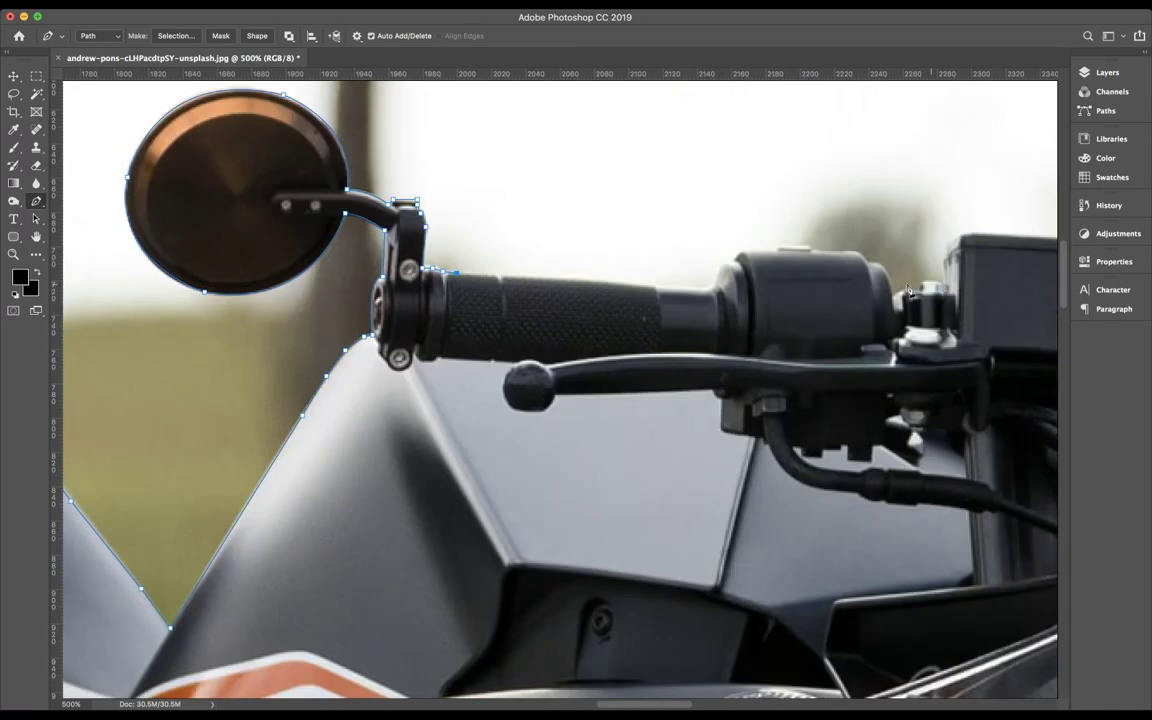
{"action": "left_click", "coordinate": [672, 287]}
{"action": "left_click", "coordinate": [716, 277]}
{"action": "mouse_move", "coordinate": [718, 284]}
{"action": "left_mouse_down"}
{"action": "mouse_move", "coordinate": [718, 270]}
{"action": "mouse_move", "coordinate": [749, 259]}
{"action": "left_mouse_up"}
{"action": "left_click", "coordinate": [737, 262], "text": "alt"}
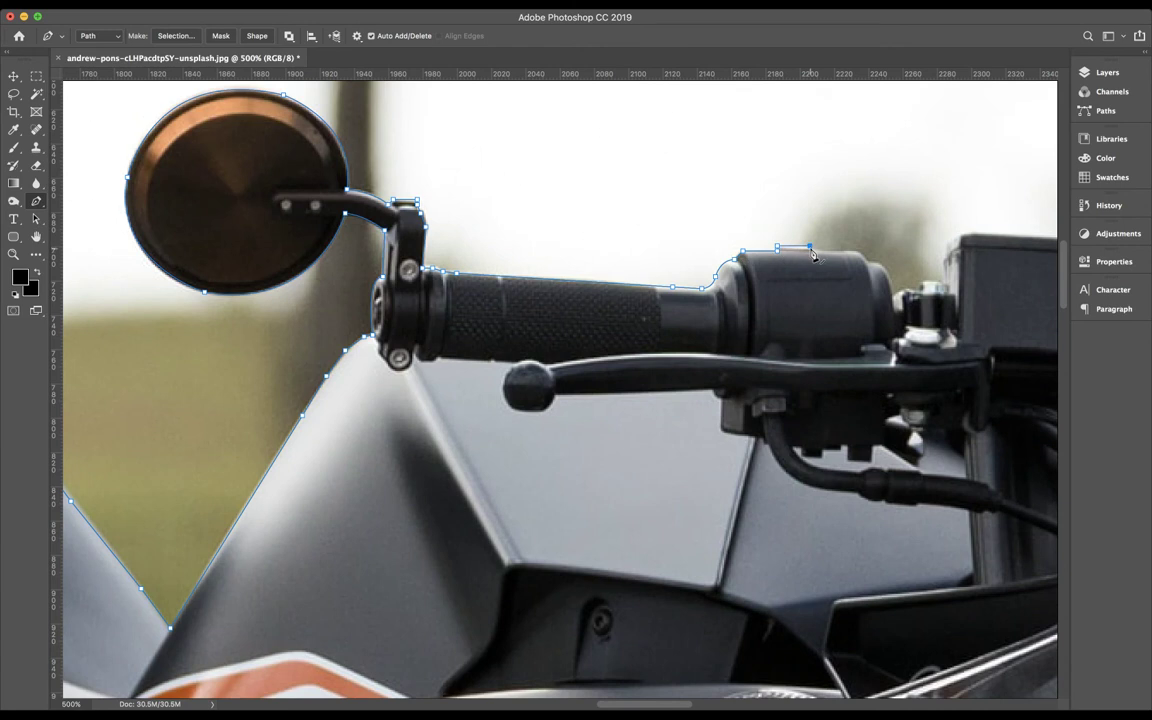
{"action": "left_click", "coordinate": [811, 250]}
Zoom closer and outline the switch housing, brake reservoir box and lever mount
{"action": "key", "text": "ctrl+plus"}
{"action": "scroll", "coordinate": [800, 262], "scroll_direction": "right", "scroll_amount": 5}
{"action": "scroll", "coordinate": [700, 270], "scroll_direction": "right", "scroll_amount": 2}
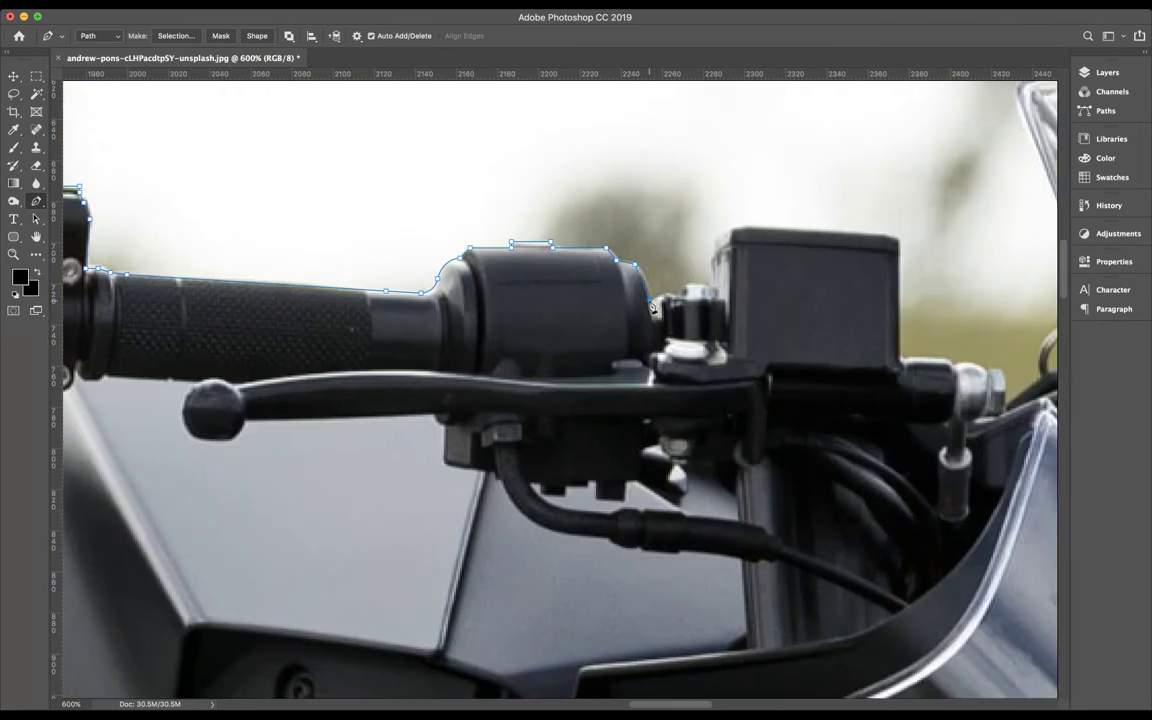
{"action": "left_click_drag", "start_coordinate": [651, 308], "coordinate": [647, 320]}
{"action": "left_click", "coordinate": [683, 293]}
{"action": "left_click", "coordinate": [711, 281]}
{"action": "left_click", "coordinate": [713, 237]}
{"action": "left_click", "coordinate": [887, 235]}
{"action": "left_click", "coordinate": [897, 253]}
{"action": "left_click", "coordinate": [897, 360]}
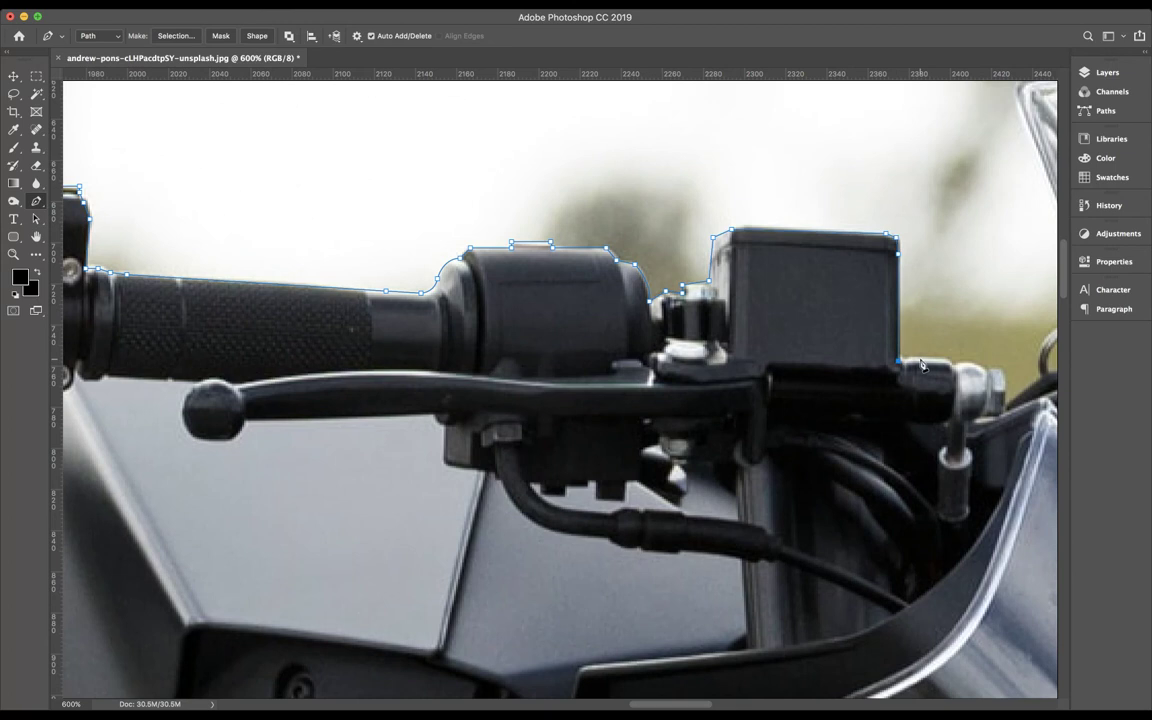
{"action": "left_click", "coordinate": [947, 359]}
{"action": "left_click", "coordinate": [971, 357]}
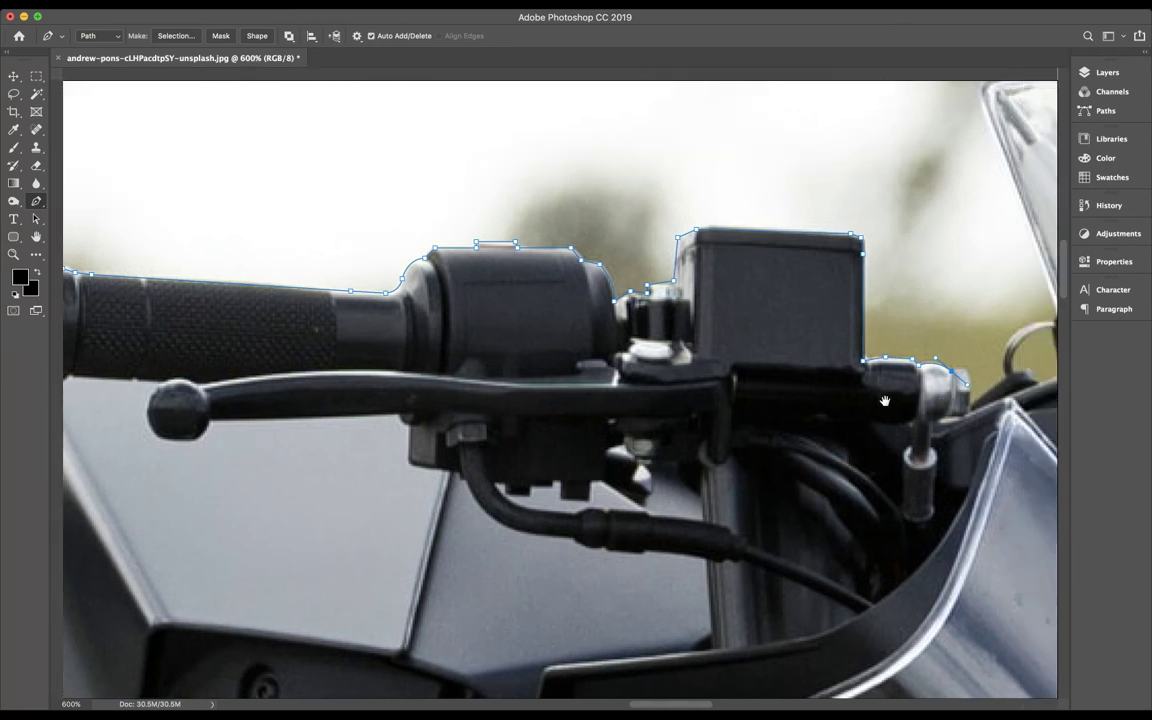
Extend the path to the lever end's tip and curve over the cable loop
{"action": "left_click_drag", "start_coordinate": [1005, 392], "coordinate": [815, 370]}
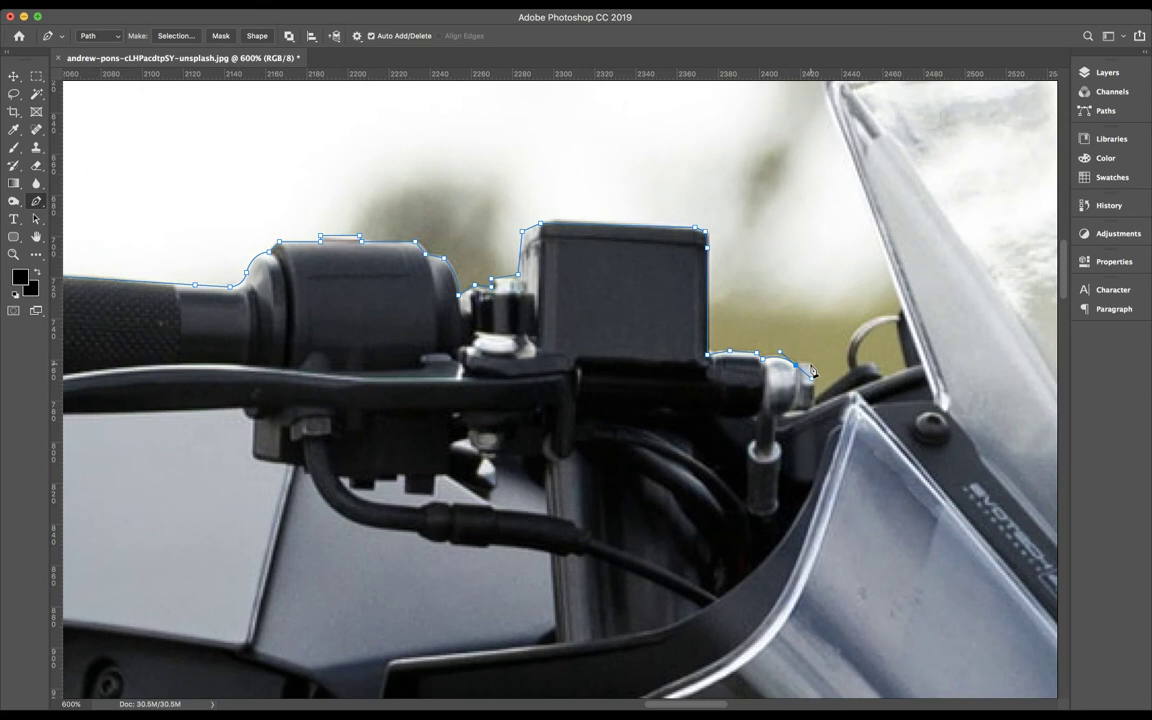
{"action": "left_click", "coordinate": [810, 362]}
{"action": "left_click", "coordinate": [849, 372]}
{"action": "left_click_drag", "start_coordinate": [898, 317], "coordinate": [956, 314]}
{"action": "left_click", "coordinate": [899, 317], "text": "alt"}
{"action": "scroll", "coordinate": [815, 298], "scroll_direction": "up", "scroll_amount": 3}
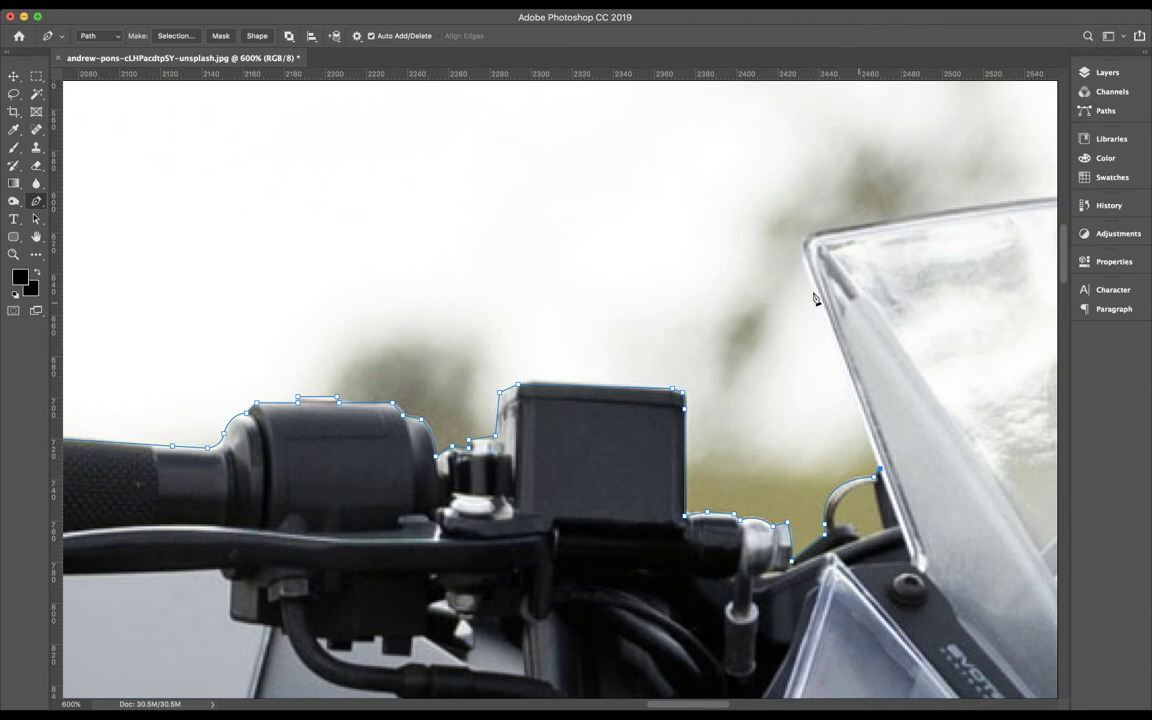
Trace up the windscreen to its top corner, along its top edge and rounded corner
{"action": "left_click", "coordinate": [815, 287]}
{"action": "left_click", "coordinate": [803, 258]}
{"action": "left_click", "coordinate": [819, 228]}
{"action": "left_click_drag", "start_coordinate": [833, 231], "coordinate": [866, 228]}
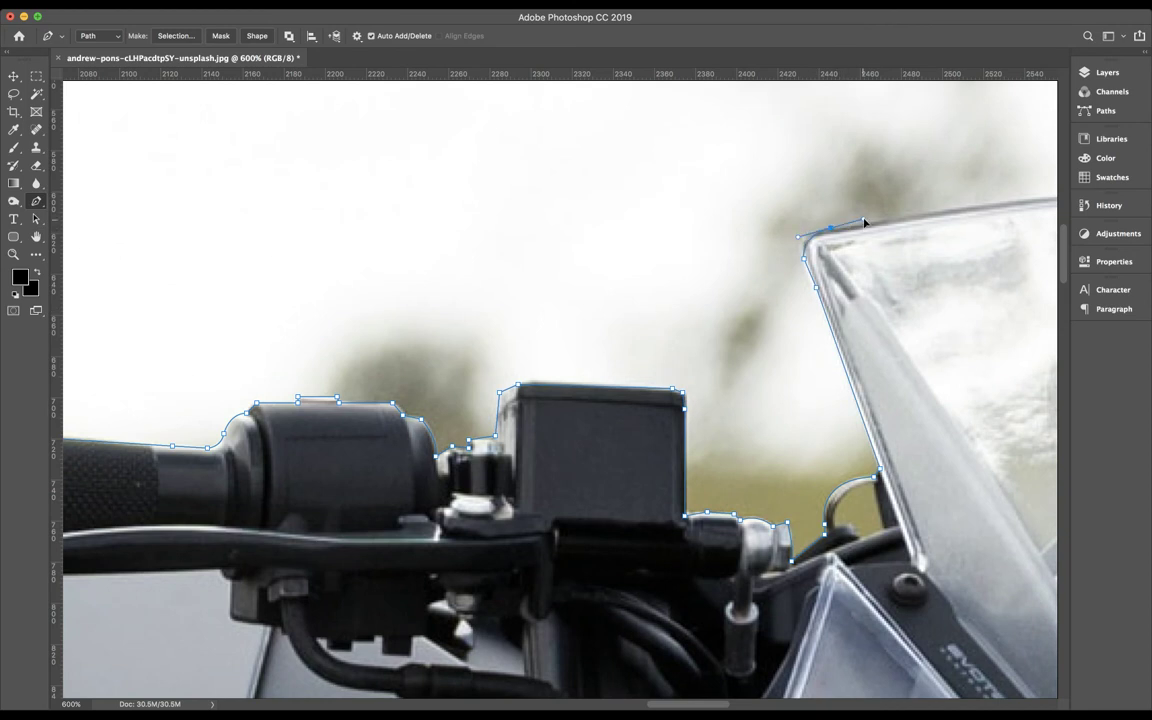
{"action": "scroll", "coordinate": [755, 210], "scroll_direction": "right", "scroll_amount": 10}
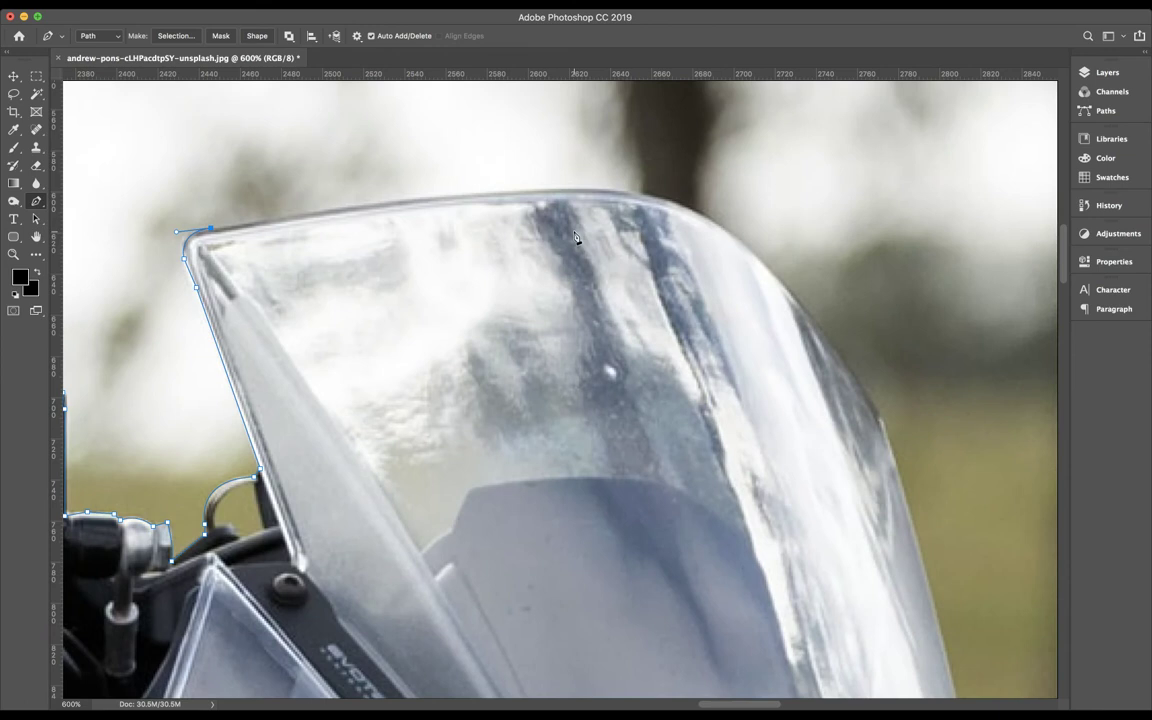
{"action": "left_click_drag", "start_coordinate": [510, 195], "coordinate": [589, 195]}
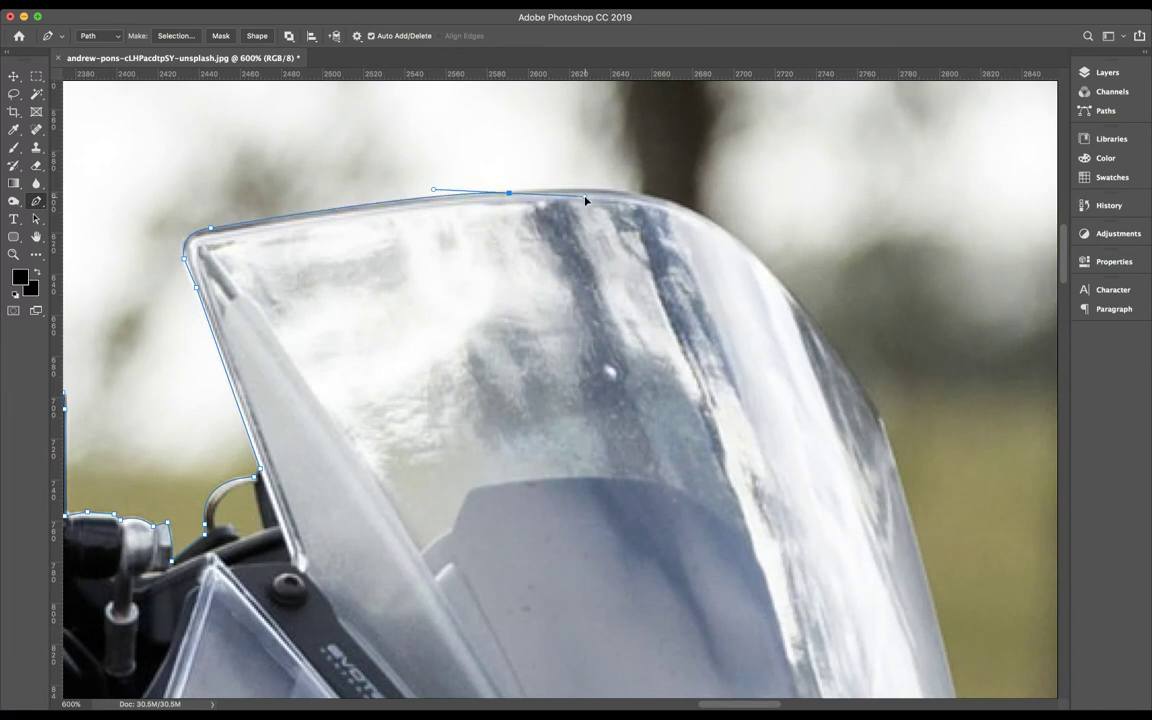
{"action": "left_click_drag", "start_coordinate": [589, 195], "coordinate": [545, 198]}
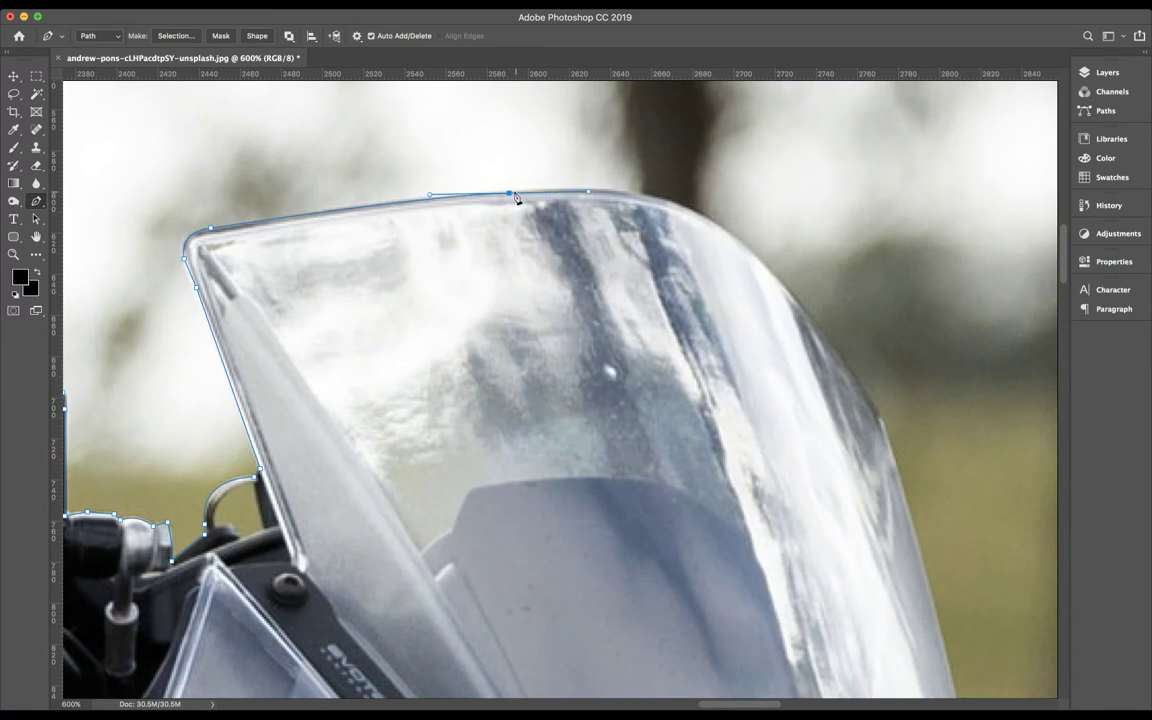
{"action": "left_click_drag", "start_coordinate": [770, 271], "coordinate": [840, 382]}
{"action": "left_click", "coordinate": [772, 274], "text": "alt"}
Add points down the windscreen's right edge to where it meets the lower panel
{"action": "left_click", "coordinate": [803, 305]}
{"action": "left_click", "coordinate": [857, 378]}
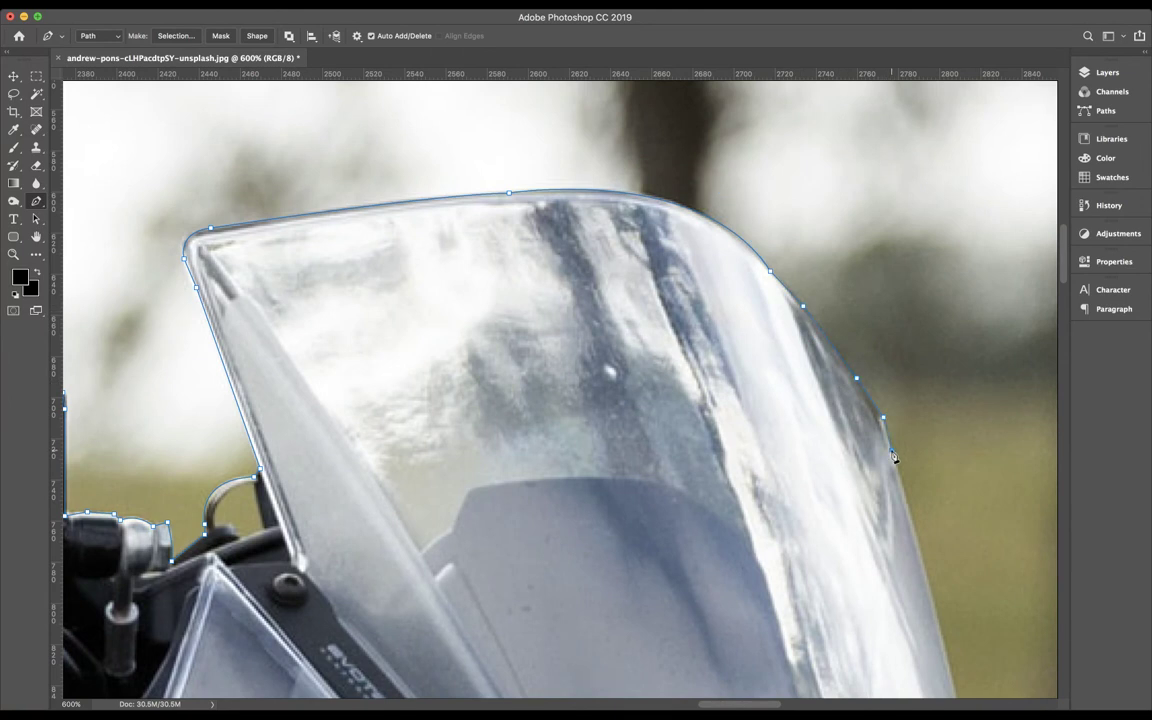
{"action": "scroll", "coordinate": [893, 456], "scroll_direction": "down", "scroll_amount": 5}
{"action": "left_click", "coordinate": [884, 415]}
{"action": "left_click", "coordinate": [911, 520]}
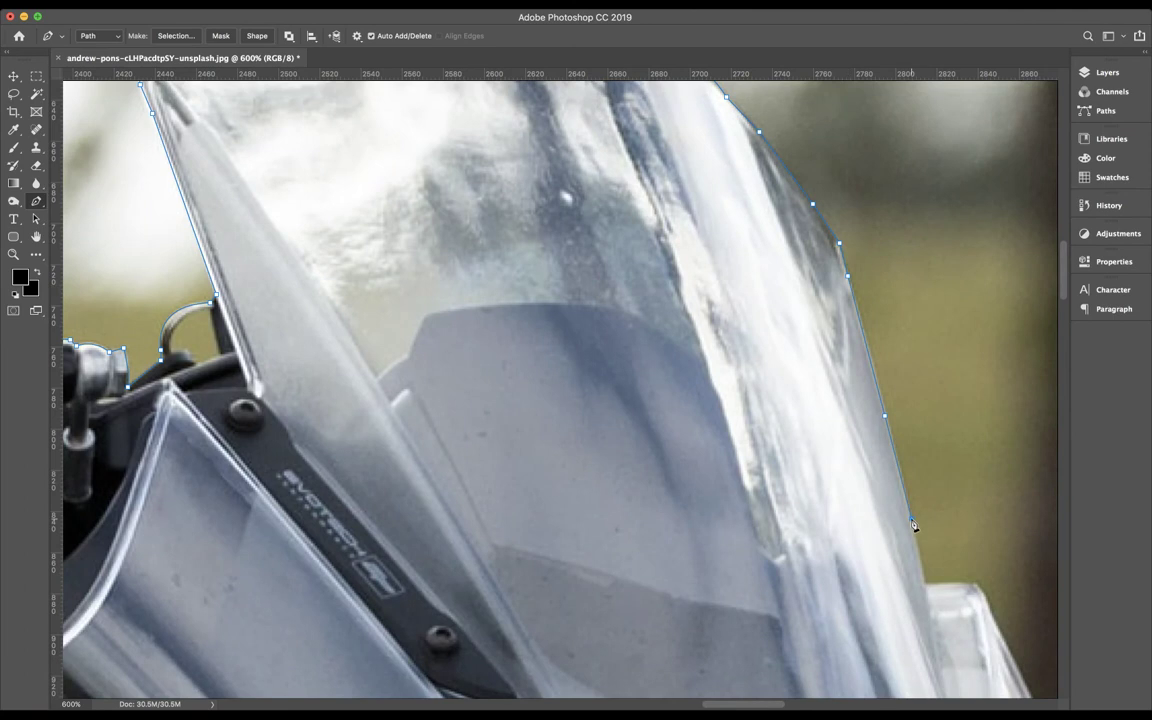
{"action": "left_click", "coordinate": [927, 588]}
{"action": "scroll", "coordinate": [929, 595], "scroll_direction": "down", "scroll_amount": 5}
{"action": "scroll", "coordinate": [929, 595], "scroll_direction": "right", "scroll_amount": 4}
Trace the panel's short horizontal step and continue down its edge
{"action": "left_click", "coordinate": [846, 421]}
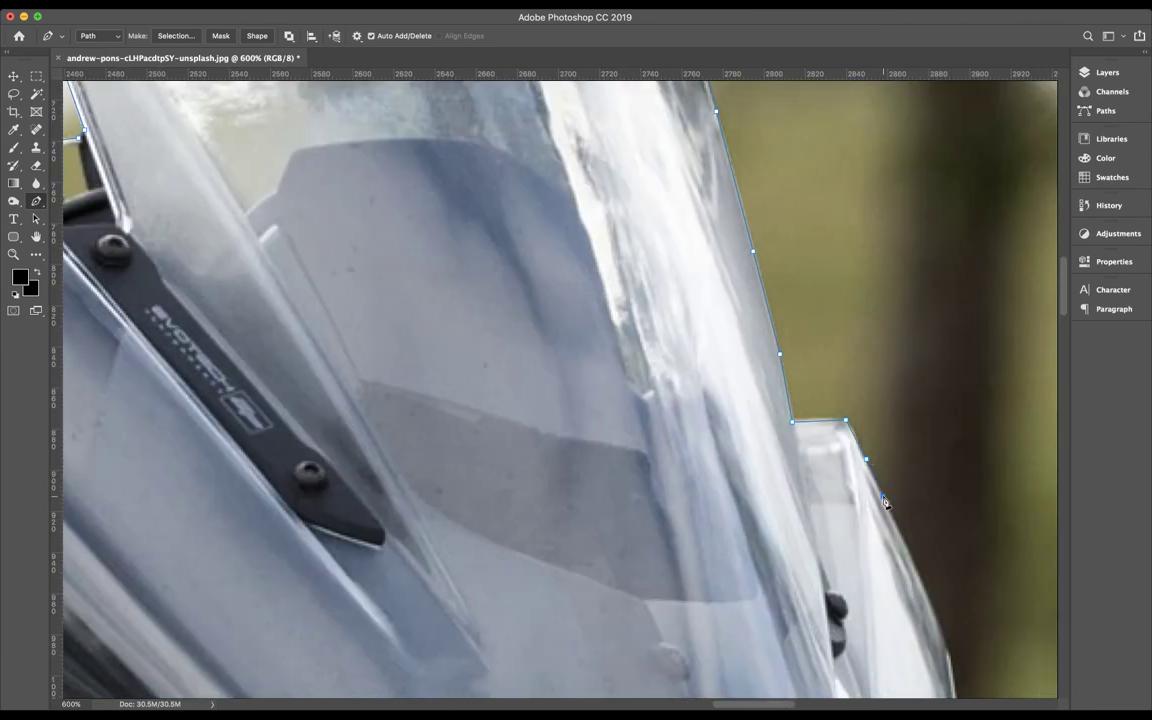
{"action": "scroll", "coordinate": [884, 502], "scroll_direction": "down", "scroll_amount": 5}
{"action": "scroll", "coordinate": [884, 502], "scroll_direction": "right", "scroll_amount": 2}
{"action": "left_click", "coordinate": [857, 423]}
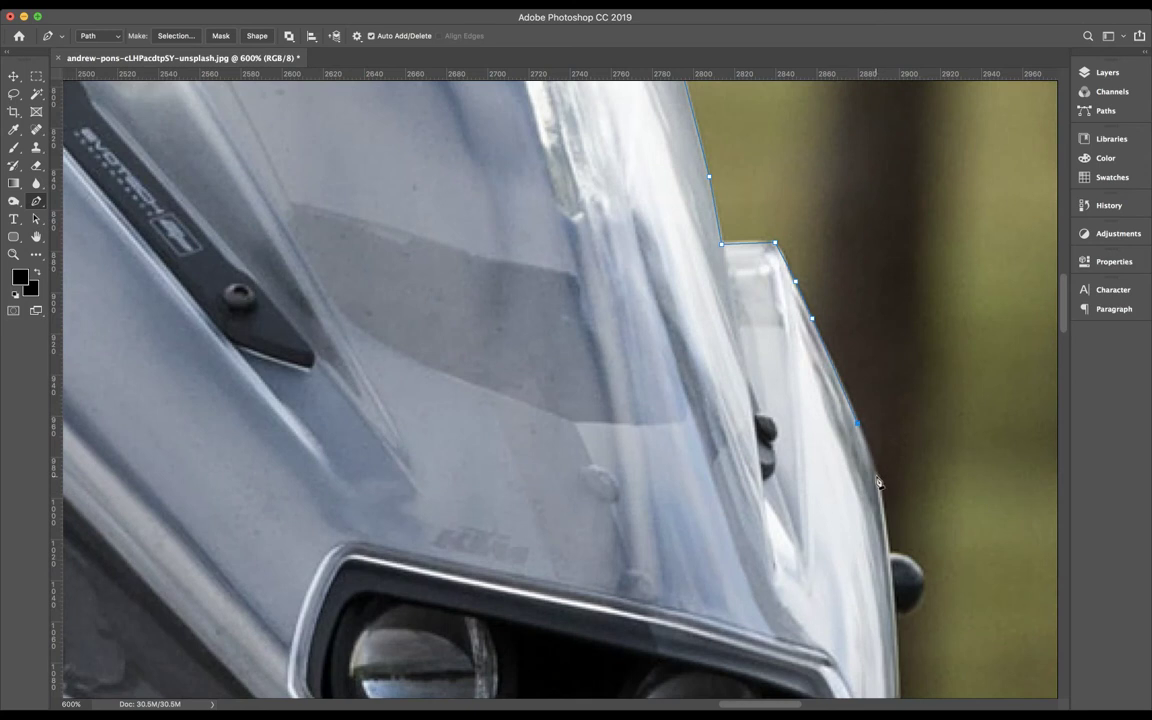
{"action": "left_click", "coordinate": [880, 486]}
{"action": "scroll", "coordinate": [893, 560], "scroll_direction": "down", "scroll_amount": 3}
{"action": "scroll", "coordinate": [893, 560], "scroll_direction": "right", "scroll_amount": 1}
Outline around the small black knob, ending with a curved point beneath it
{"action": "left_click", "coordinate": [861, 433]}
{"action": "left_click", "coordinate": [896, 463]}
{"action": "left_click", "coordinate": [895, 463], "text": "alt"}
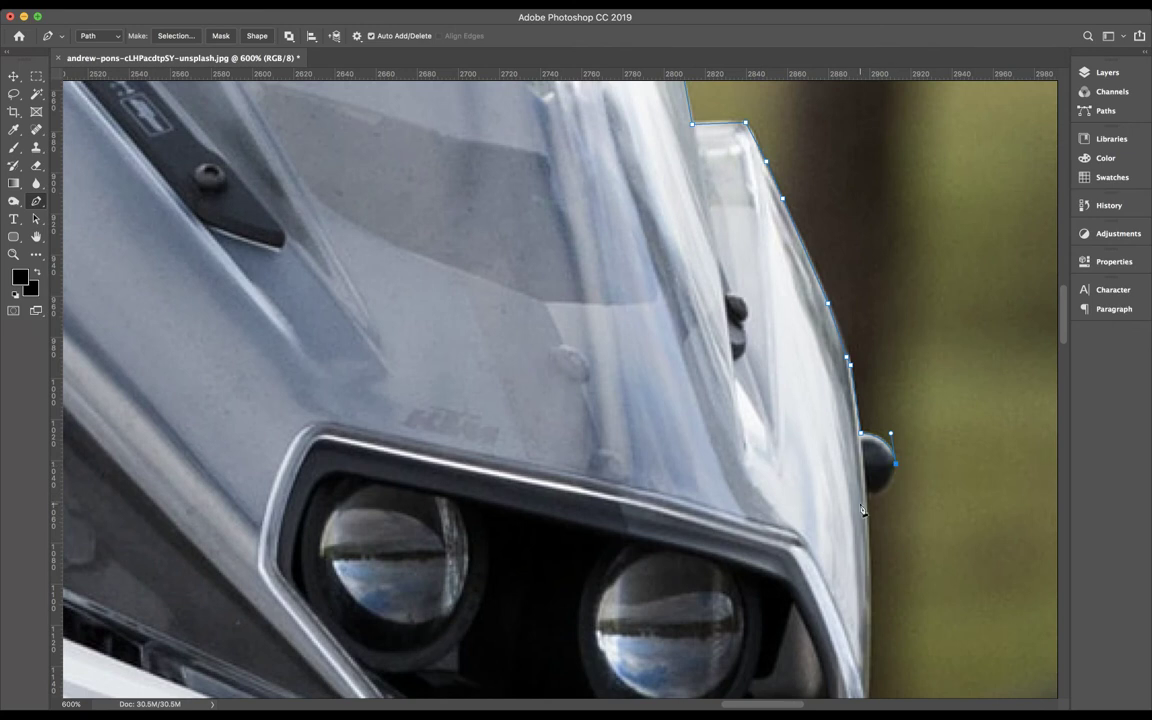
{"action": "left_click_drag", "start_coordinate": [868, 495], "coordinate": [838, 494]}
{"action": "left_click", "coordinate": [868, 495], "text": "alt"}
{"action": "scroll", "coordinate": [870, 502], "scroll_direction": "down", "scroll_amount": 3}
Trace down the fairing edge and along its bottom edge to the lower corner
{"action": "left_click", "coordinate": [859, 477]}
{"action": "left_click", "coordinate": [859, 537]}
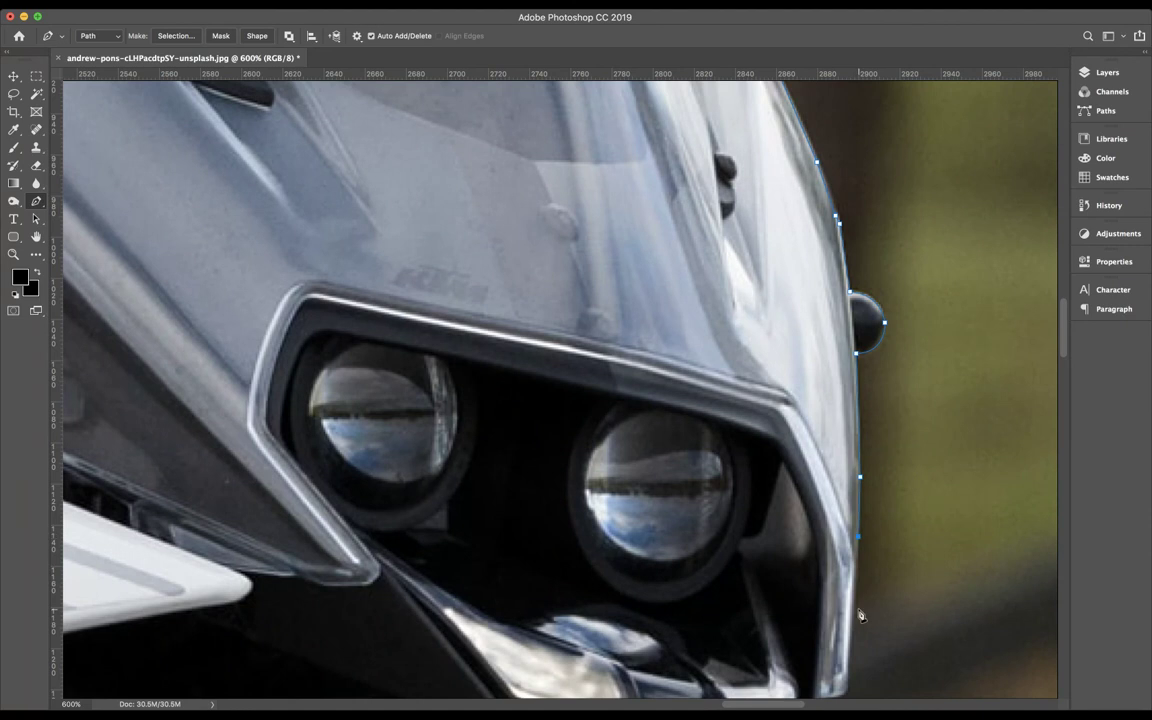
{"action": "scroll", "coordinate": [850, 545], "scroll_direction": "down", "scroll_amount": 3}
{"action": "left_click", "coordinate": [816, 551]}
{"action": "scroll", "coordinate": [812, 606], "scroll_direction": "down", "scroll_amount": 2}
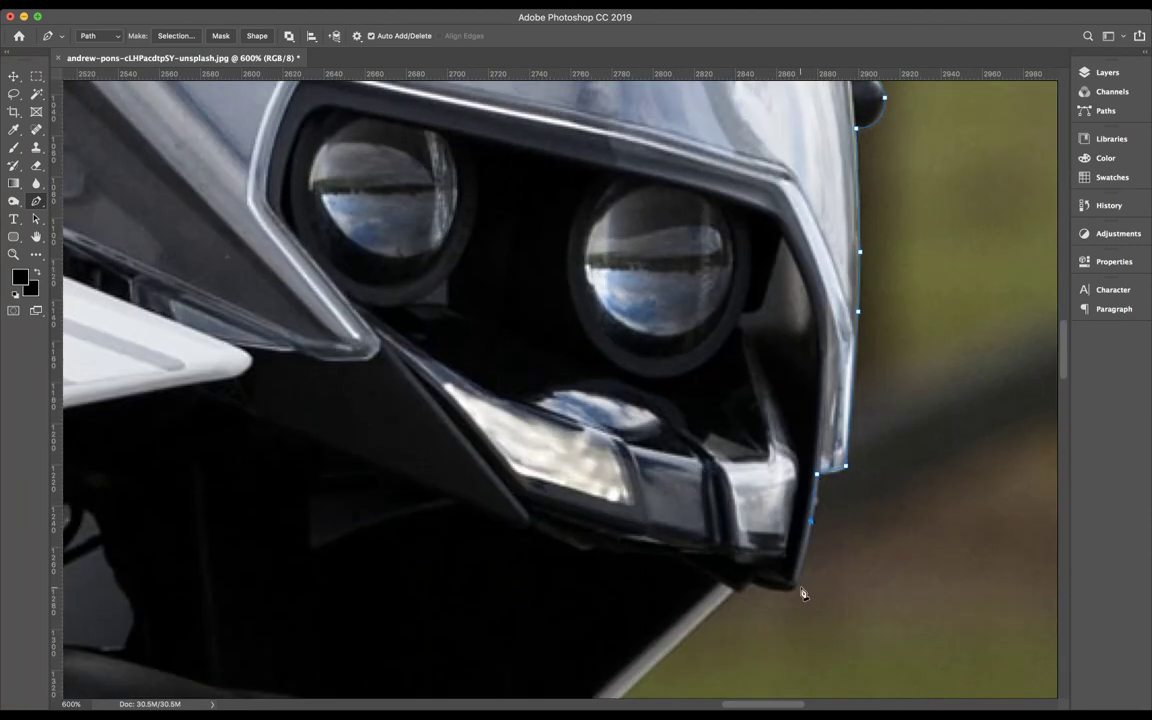
{"action": "left_click", "coordinate": [790, 588]}
{"action": "left_click", "coordinate": [751, 583]}
{"action": "left_click", "coordinate": [742, 591]}
{"action": "scroll", "coordinate": [733, 597], "scroll_direction": "down", "scroll_amount": 4}
{"action": "left_click", "coordinate": [638, 557]}
Trace from the fairing's lower tip down the silver fork to the mudguard, cornering the fork point
{"action": "left_click", "coordinate": [566, 631]}
{"action": "scroll", "coordinate": [566, 620], "scroll_direction": "down", "scroll_amount": 5}
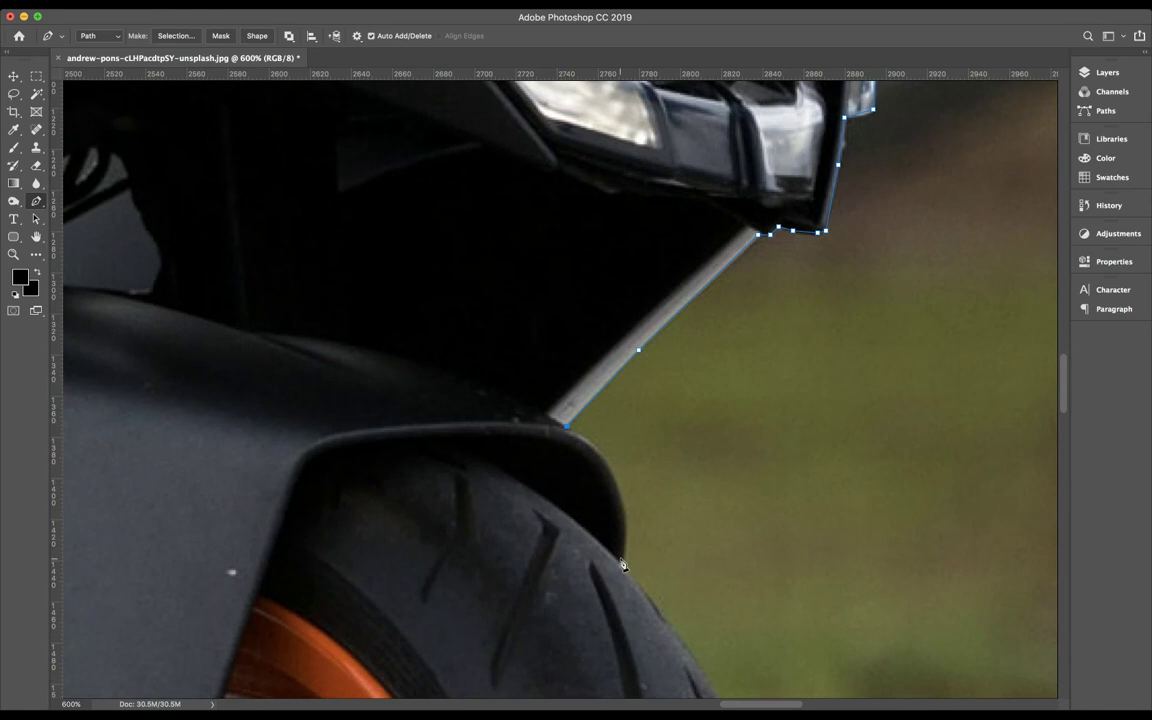
{"action": "left_click_drag", "start_coordinate": [623, 566], "coordinate": [600, 657]}
{"action": "left_click", "coordinate": [622, 564], "text": "alt"}
{"action": "left_click", "coordinate": [653, 604]}
{"action": "scroll", "coordinate": [665, 620], "scroll_direction": "down", "scroll_amount": 3}
{"action": "scroll", "coordinate": [665, 620], "scroll_direction": "down", "scroll_amount": 2}
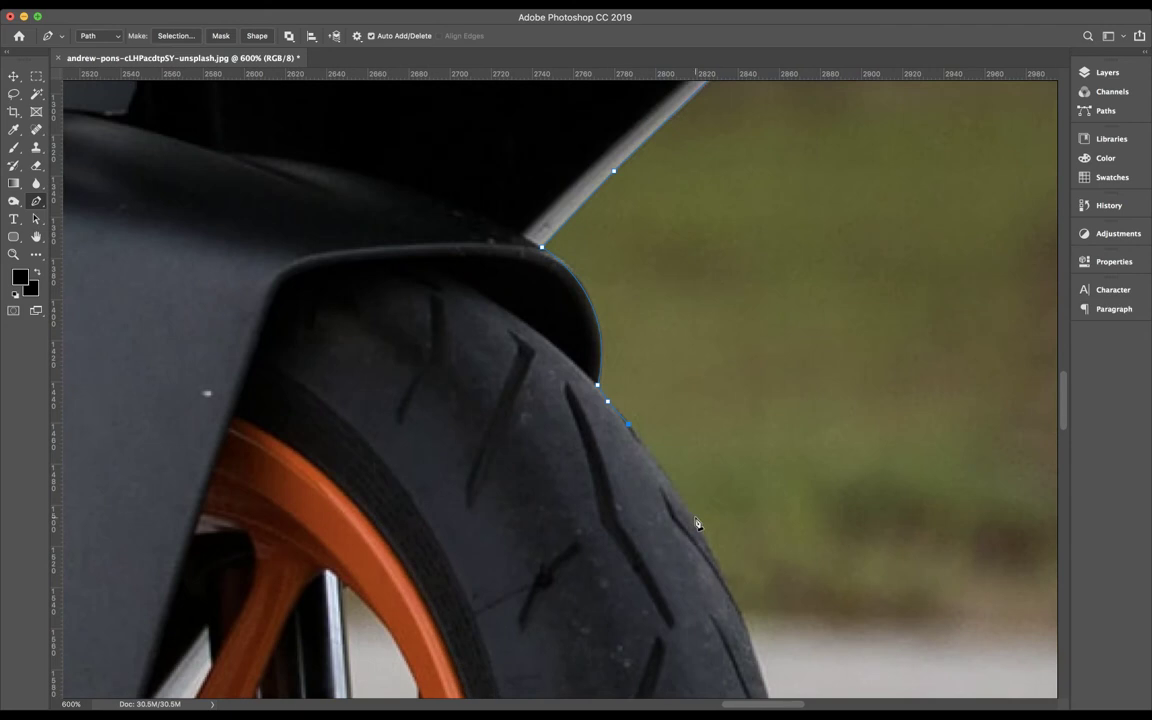
Run the path down the front tyre's outer edge with a curved segment ending in a corner
{"action": "left_click", "coordinate": [690, 516]}
{"action": "scroll", "coordinate": [700, 510], "scroll_direction": "down", "scroll_amount": 3}
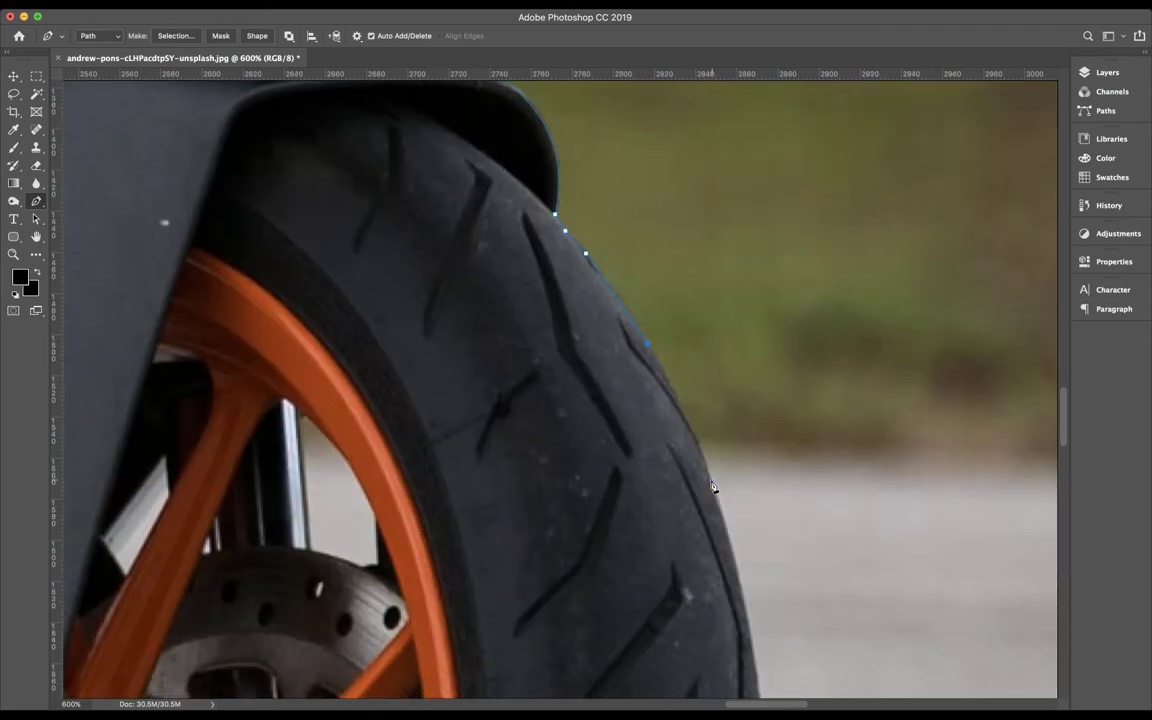
{"action": "left_click", "coordinate": [711, 484]}
{"action": "scroll", "coordinate": [732, 550], "scroll_direction": "down", "scroll_amount": 3}
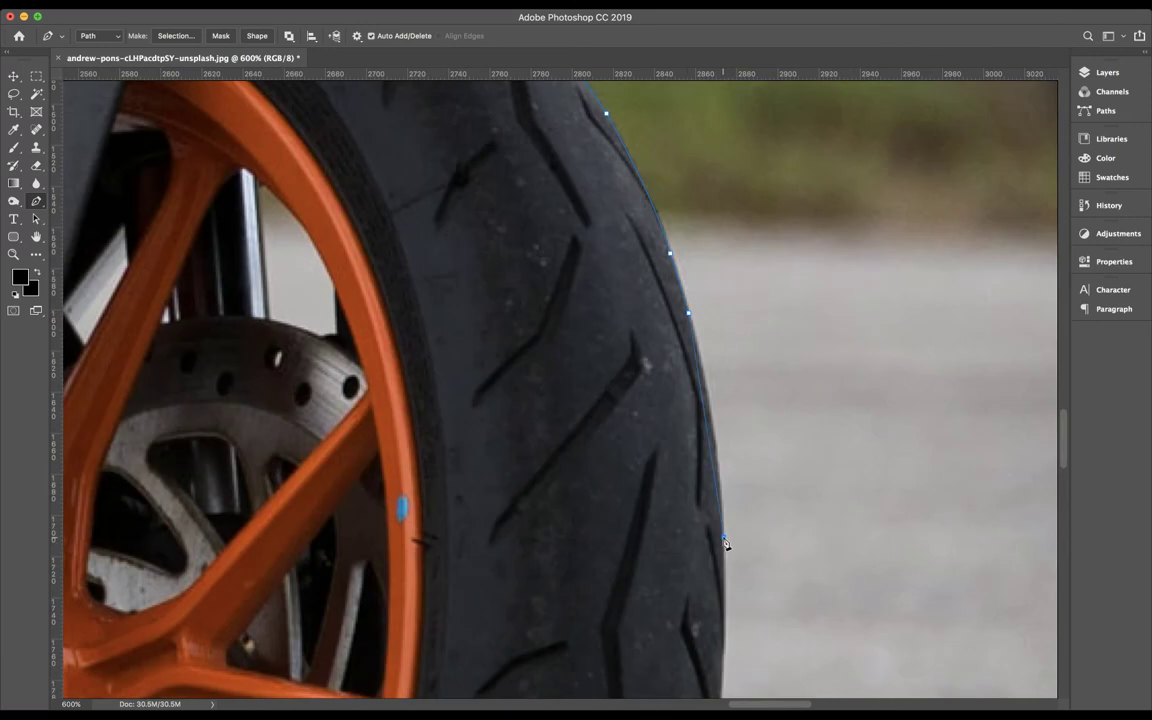
{"action": "left_click_drag", "start_coordinate": [724, 538], "coordinate": [726, 641]}
{"action": "scroll", "coordinate": [725, 545], "scroll_direction": "down", "scroll_amount": 3}
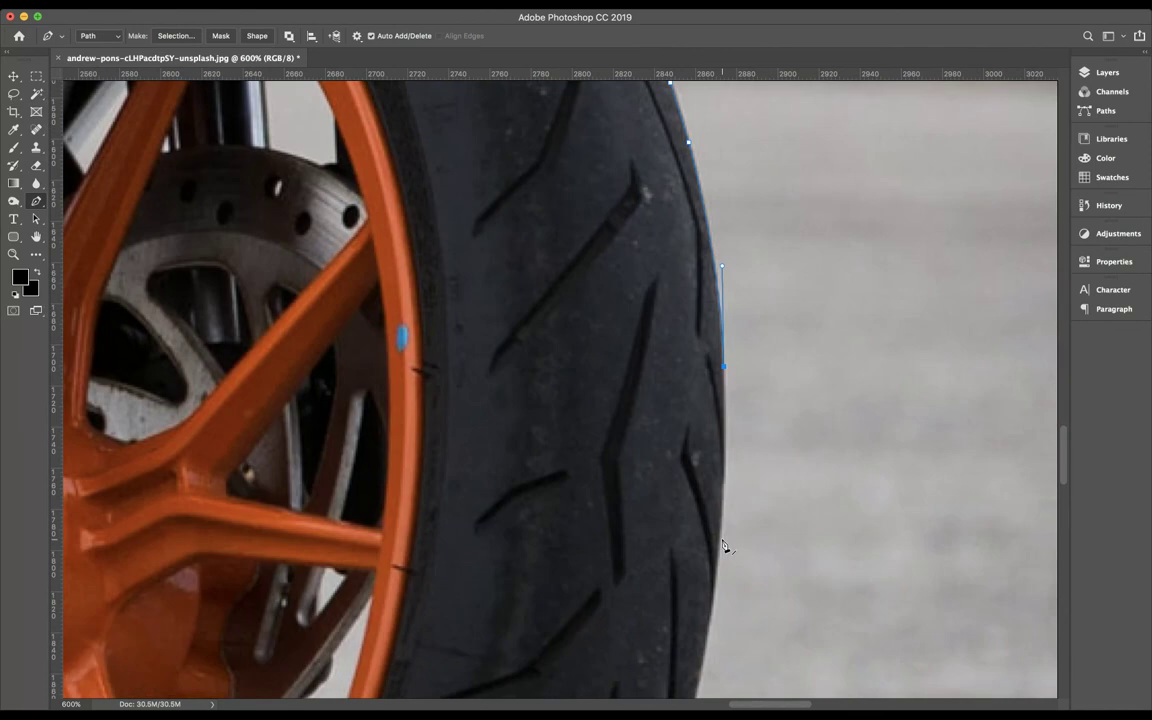
{"action": "scroll", "coordinate": [716, 594], "scroll_direction": "down", "scroll_amount": 3}
{"action": "mouse_move", "coordinate": [660, 636]}
{"action": "left_mouse_down"}
{"action": "mouse_move", "coordinate": [620, 678]}
{"action": "mouse_move", "coordinate": [570, 676]}
{"action": "mouse_move", "coordinate": [577, 683]}
{"action": "left_mouse_up"}
{"action": "scroll", "coordinate": [620, 678], "scroll_direction": "down", "scroll_amount": 3}
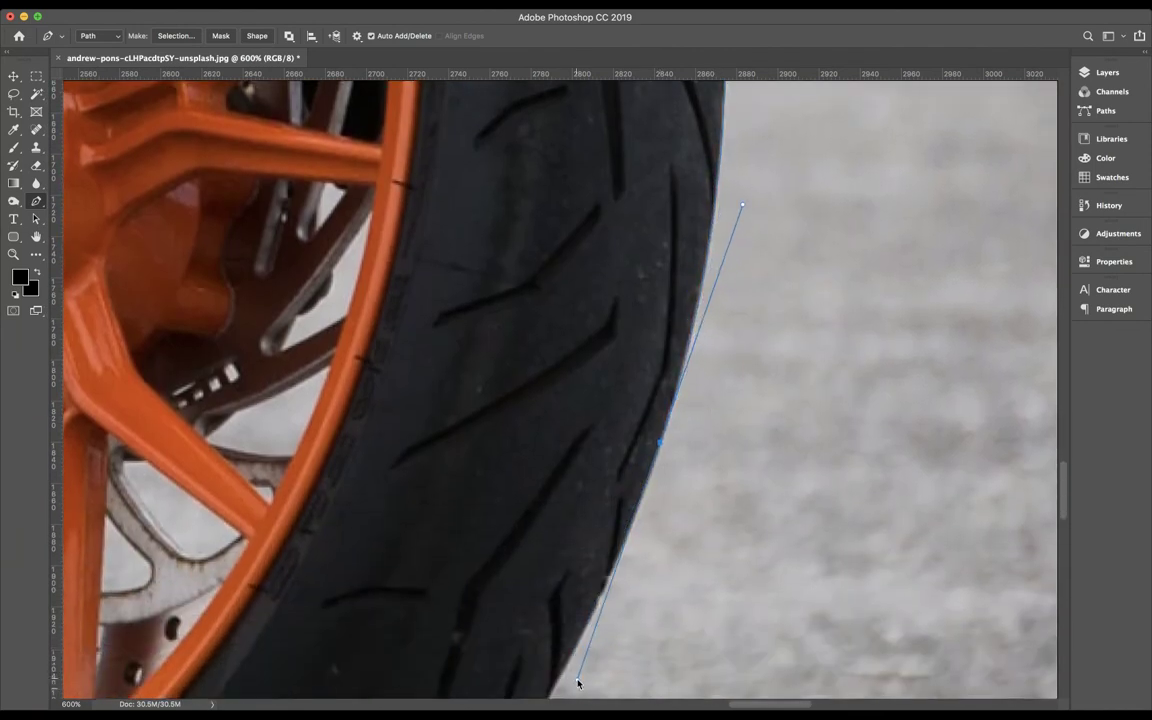
{"action": "left_click", "coordinate": [660, 443], "text": "alt"}
Curve the path to the tyre's ground contact, undoing one misplaced curved point
{"action": "scroll", "coordinate": [660, 443], "scroll_direction": "down", "scroll_amount": 3}
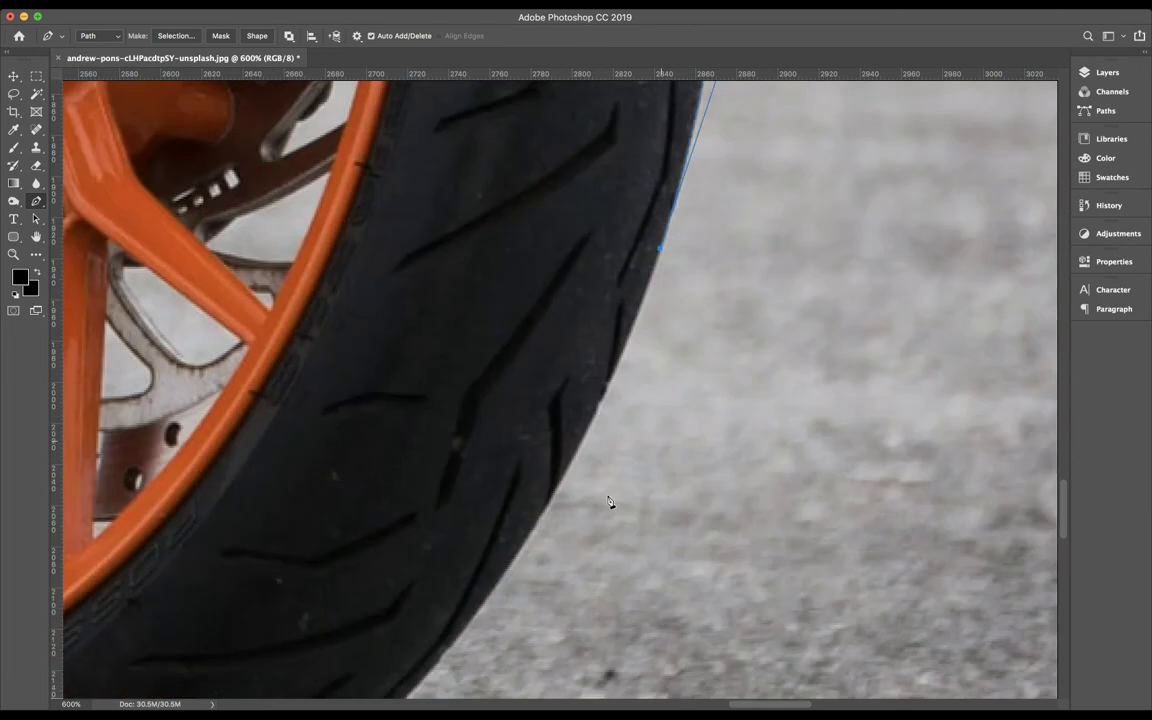
{"action": "mouse_move", "coordinate": [410, 690]}
{"action": "left_mouse_down"}
{"action": "mouse_move", "coordinate": [395, 697]}
{"action": "mouse_move", "coordinate": [433, 679]}
{"action": "mouse_move", "coordinate": [582, 520]}
{"action": "left_mouse_up"}
{"action": "scroll", "coordinate": [584, 523], "scroll_direction": "down", "scroll_amount": 5}
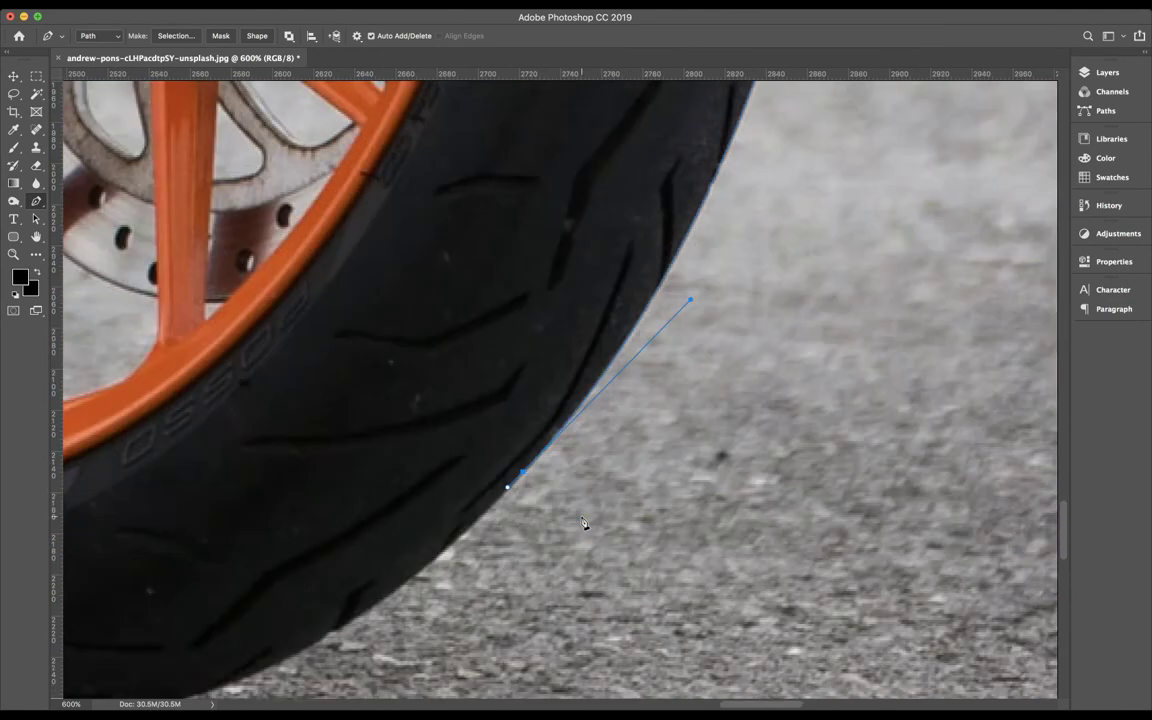
{"action": "scroll", "coordinate": [590, 500], "scroll_direction": "left", "scroll_amount": 4}
{"action": "scroll", "coordinate": [602, 426], "scroll_direction": "down", "scroll_amount": 1}
{"action": "scroll", "coordinate": [602, 426], "scroll_direction": "left", "scroll_amount": 7}
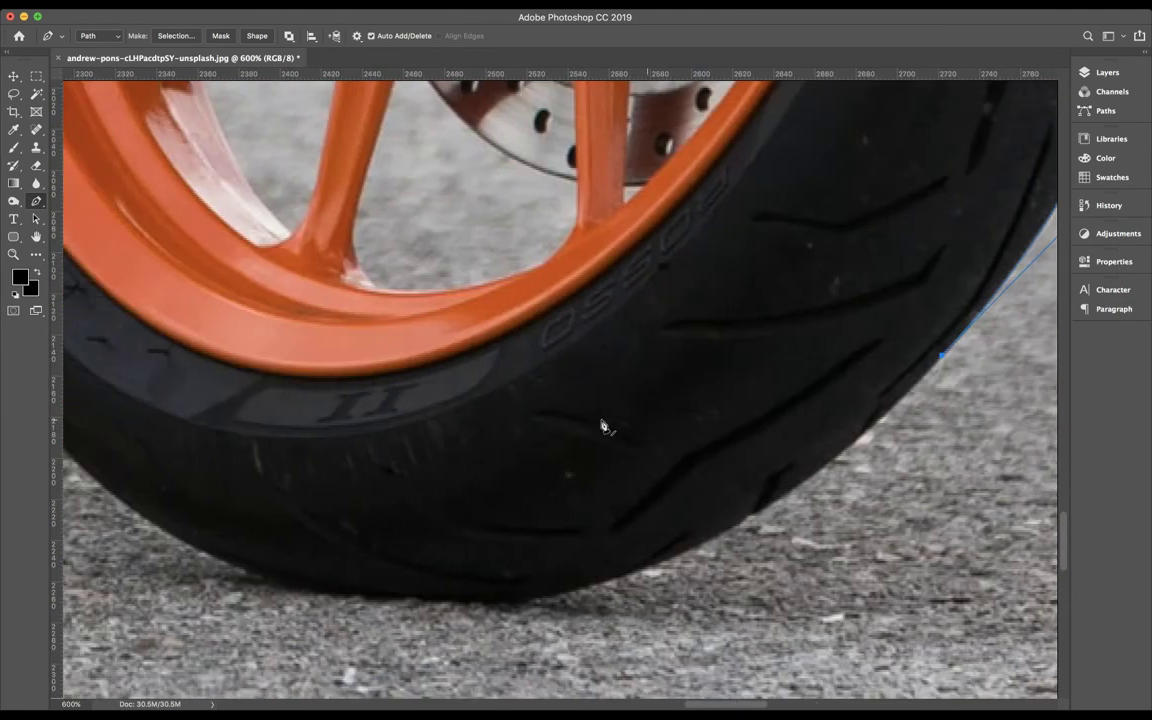
{"action": "left_click_drag", "start_coordinate": [517, 601], "coordinate": [473, 602]}
{"action": "left_click_drag", "start_coordinate": [563, 602], "coordinate": [798, 551]}
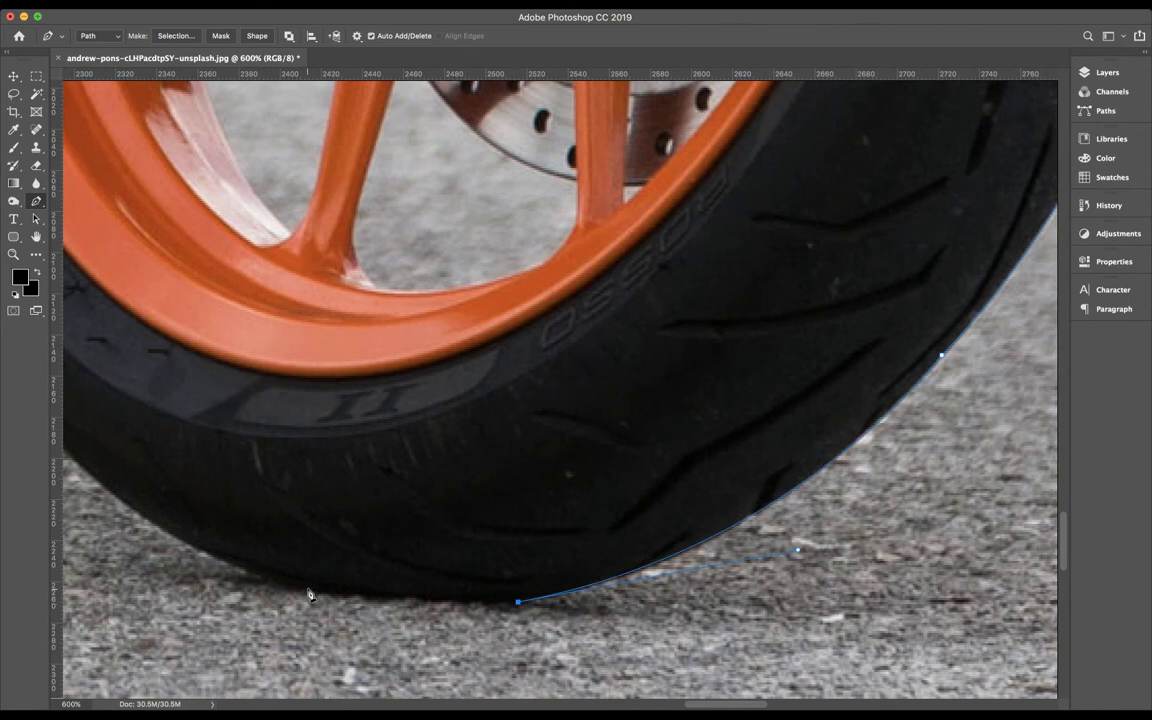
{"action": "scroll", "coordinate": [300, 570], "scroll_direction": "left", "scroll_amount": 5}
{"action": "left_click_drag", "start_coordinate": [346, 475], "coordinate": [189, 344]}
{"action": "key", "text": "ctrl+z"}
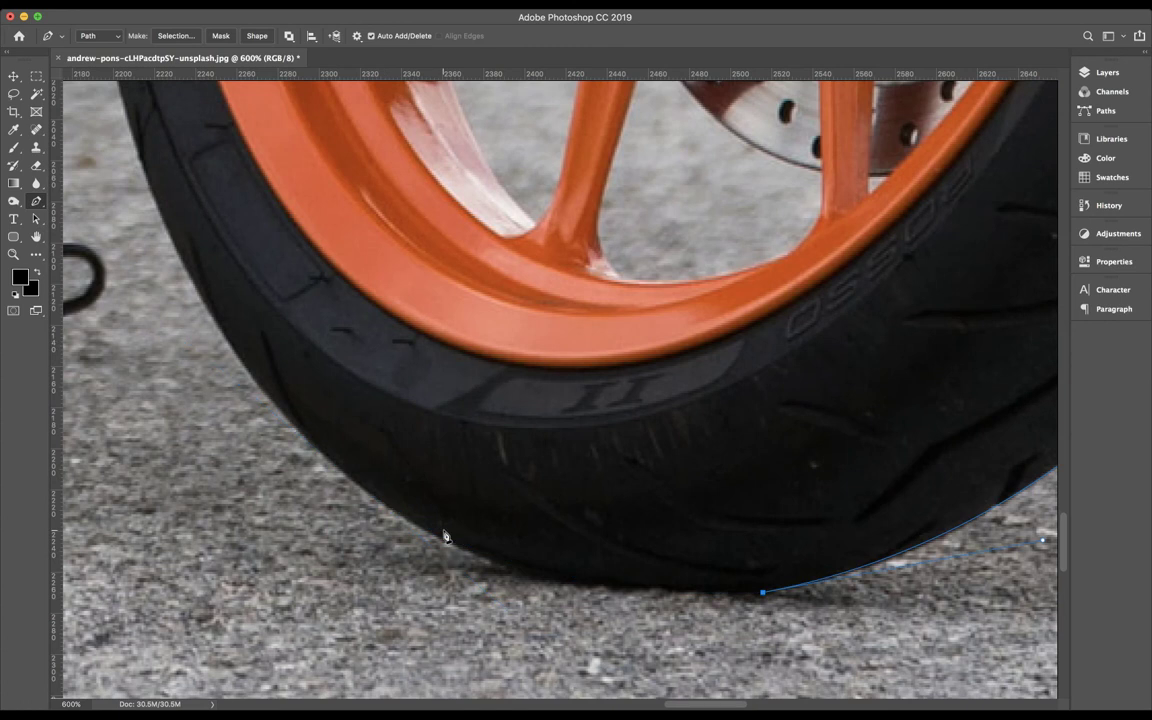
Re-place the tyre-bottom point and curve the path up the front tyre's rear side
{"action": "left_click", "coordinate": [497, 564]}
{"action": "left_click_drag", "start_coordinate": [497, 564], "coordinate": [425, 535]}
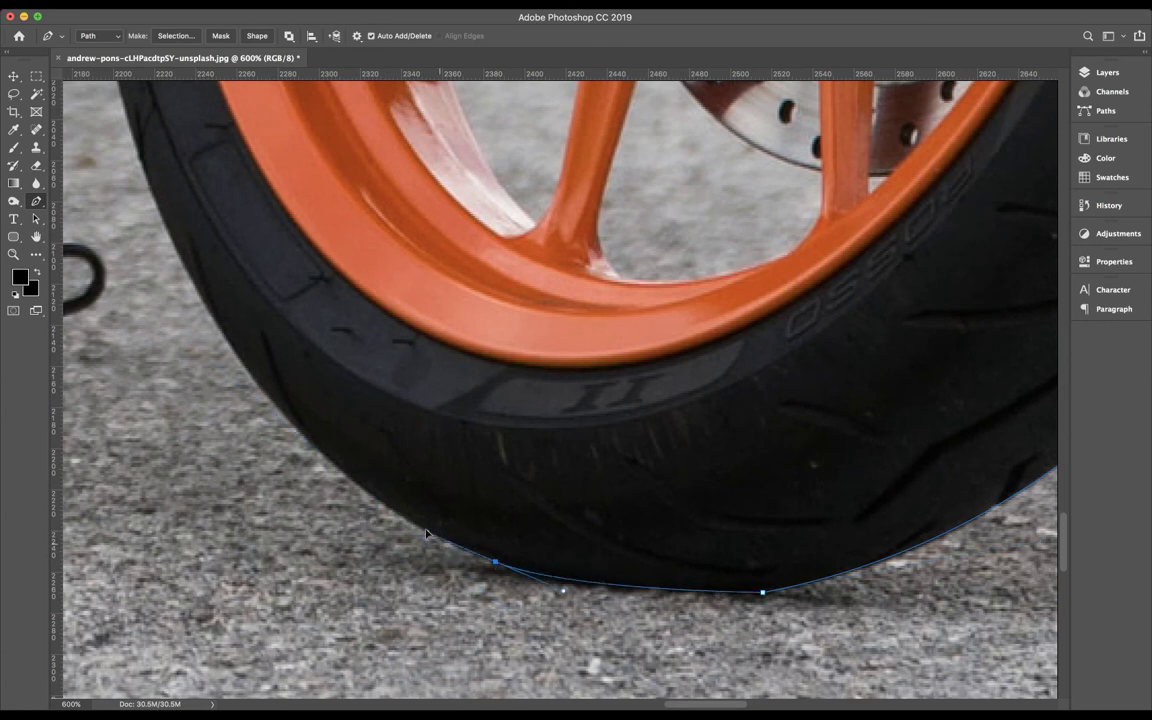
{"action": "left_click", "coordinate": [495, 562], "text": "alt"}
{"action": "left_click_drag", "start_coordinate": [303, 434], "coordinate": [220, 342]}
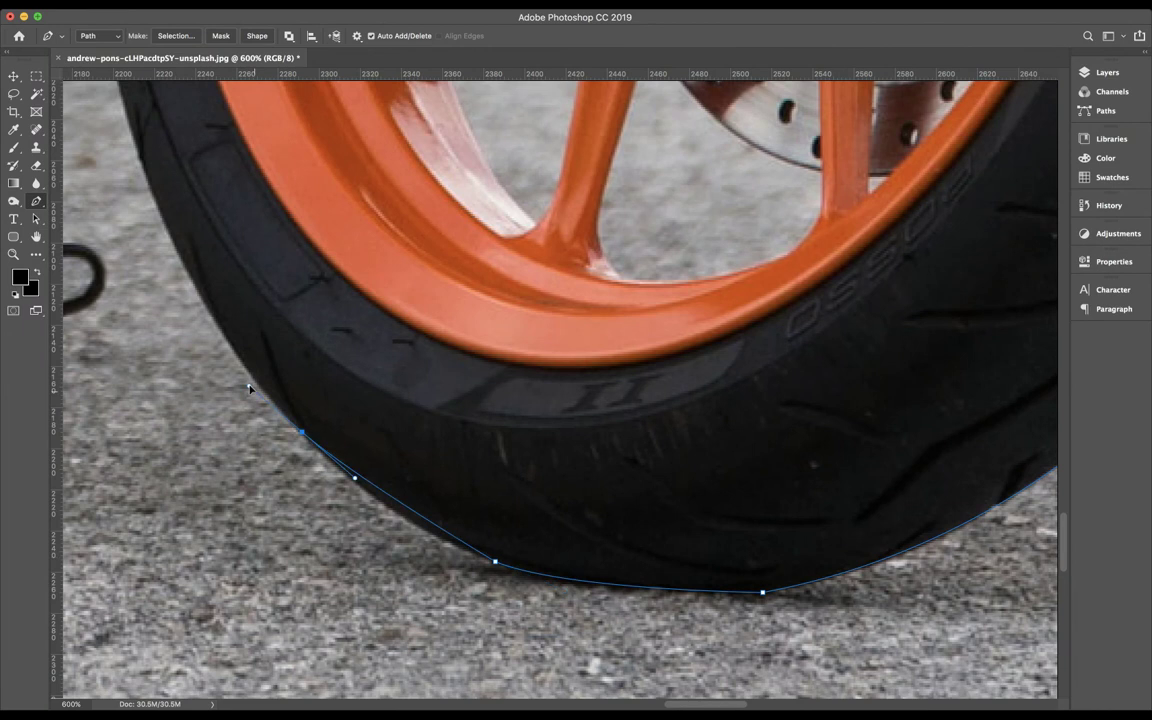
{"action": "scroll", "coordinate": [222, 345], "scroll_direction": "left", "scroll_amount": 5}
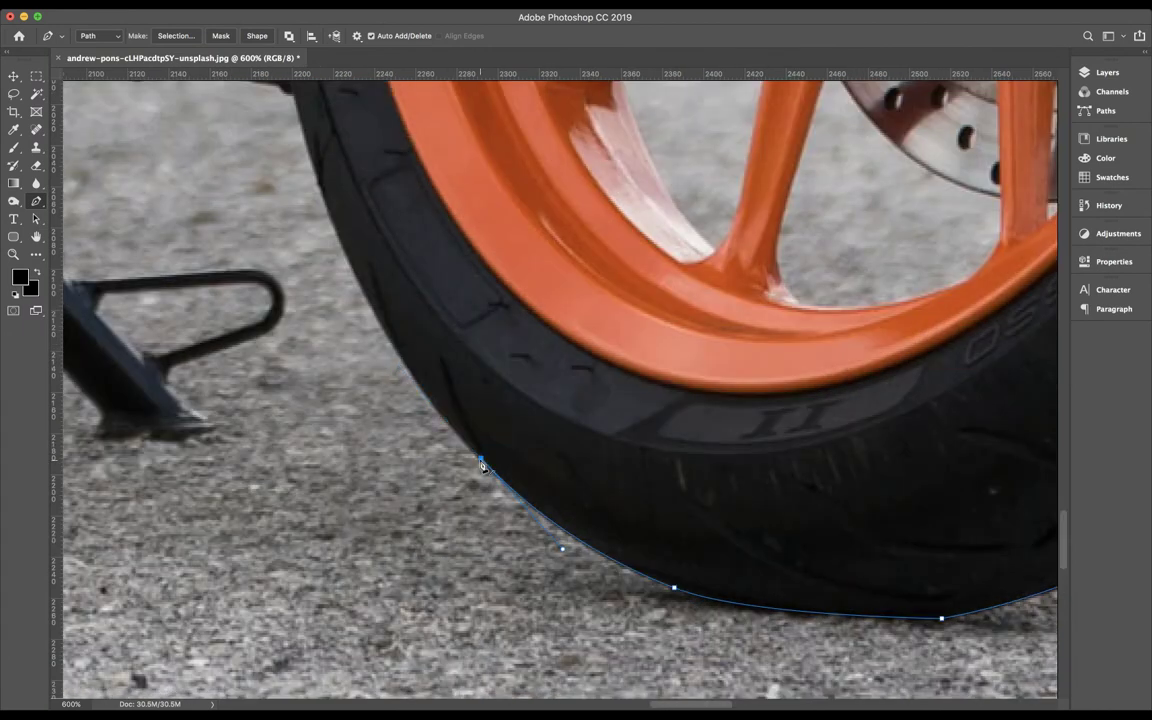
{"action": "scroll", "coordinate": [375, 350], "scroll_direction": "up", "scroll_amount": 4}
{"action": "scroll", "coordinate": [375, 350], "scroll_direction": "left", "scroll_amount": 2}
{"action": "left_click_drag", "start_coordinate": [354, 245], "coordinate": [421, 514]}
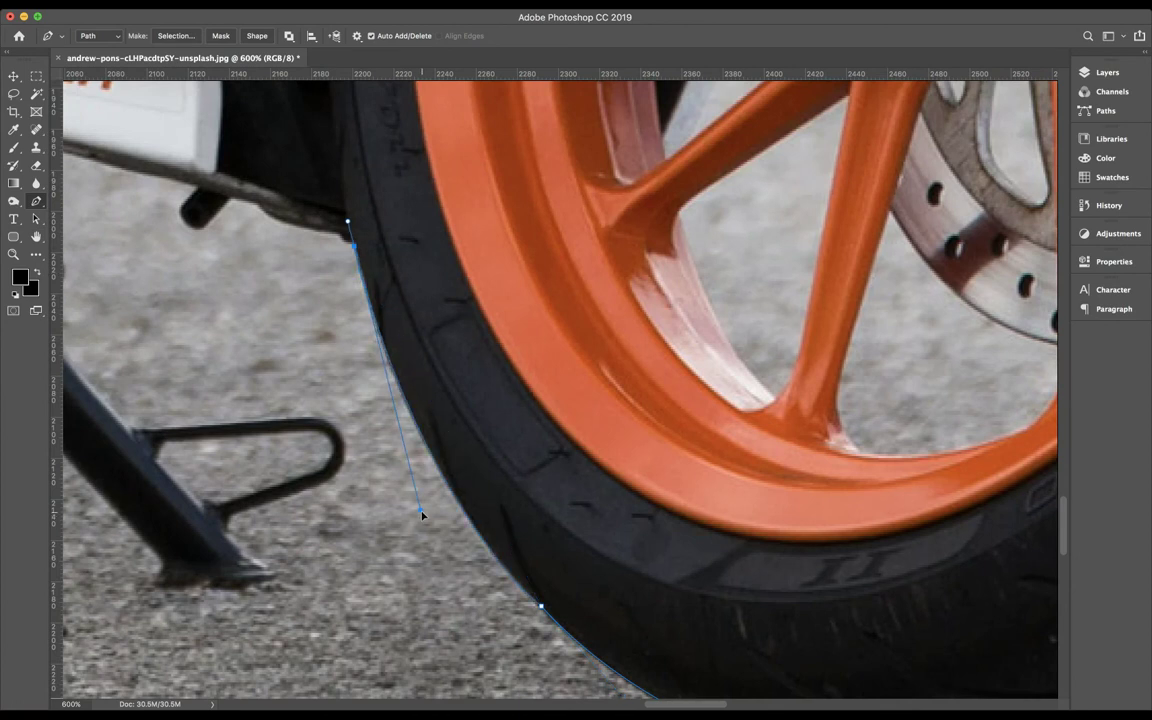
{"action": "scroll", "coordinate": [424, 520], "scroll_direction": "up", "scroll_amount": 5}
{"action": "scroll", "coordinate": [424, 520], "scroll_direction": "left", "scroll_amount": 6}
Corner the top tyre point and trace the fairing's underside past the peg toward the spring
{"action": "left_click", "coordinate": [680, 460], "text": "alt"}
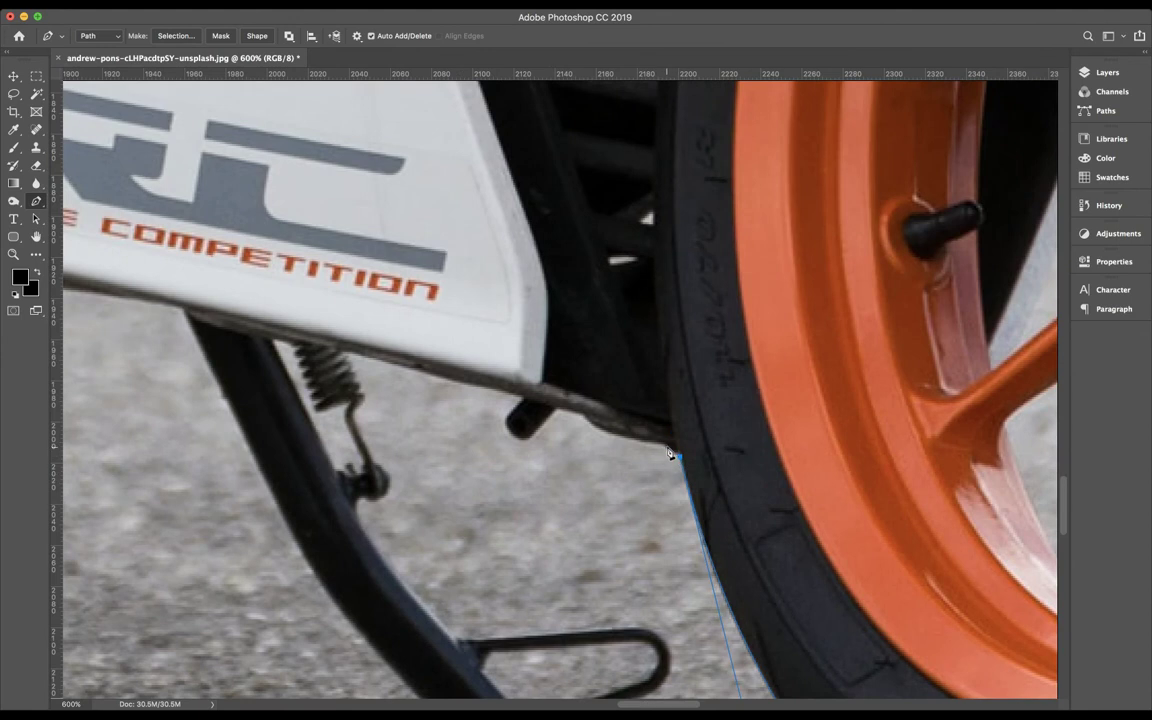
{"action": "left_click", "coordinate": [592, 428]}
{"action": "left_click", "coordinate": [557, 410]}
{"action": "left_click", "coordinate": [527, 397]}
{"action": "left_click", "coordinate": [377, 359]}
{"action": "left_click", "coordinate": [341, 351]}
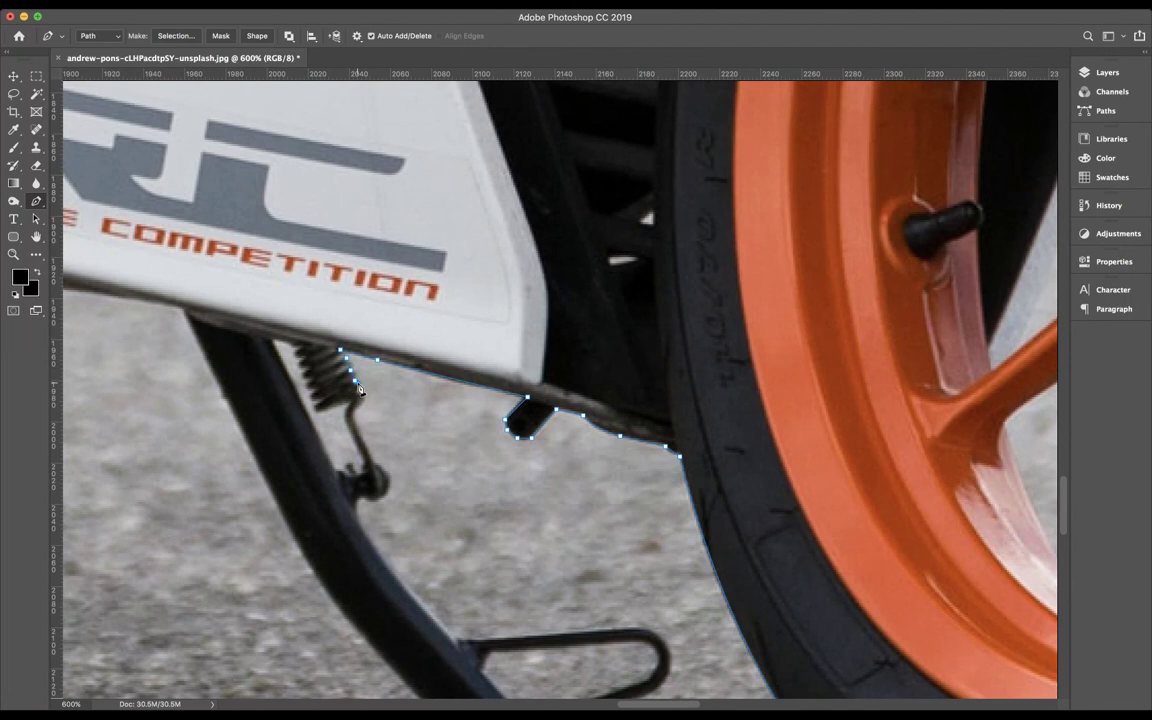
Outline down the spring bracket, curving around the spring's end into a corner point
{"action": "left_click", "coordinate": [359, 405]}
{"action": "left_click", "coordinate": [387, 474]}
{"action": "left_click_drag", "start_coordinate": [378, 501], "coordinate": [362, 501]}
{"action": "left_click", "coordinate": [370, 502], "text": "alt"}
{"action": "left_click", "coordinate": [355, 515]}
{"action": "left_click", "coordinate": [368, 540]}
{"action": "scroll", "coordinate": [368, 540], "scroll_direction": "down", "scroll_amount": 5}
Trace the side stand onto its loop, curving around the loop's rounded end and underside
{"action": "left_click", "coordinate": [381, 444]}
{"action": "left_click", "coordinate": [395, 459]}
{"action": "left_click", "coordinate": [407, 463]}
{"action": "left_click", "coordinate": [457, 466]}
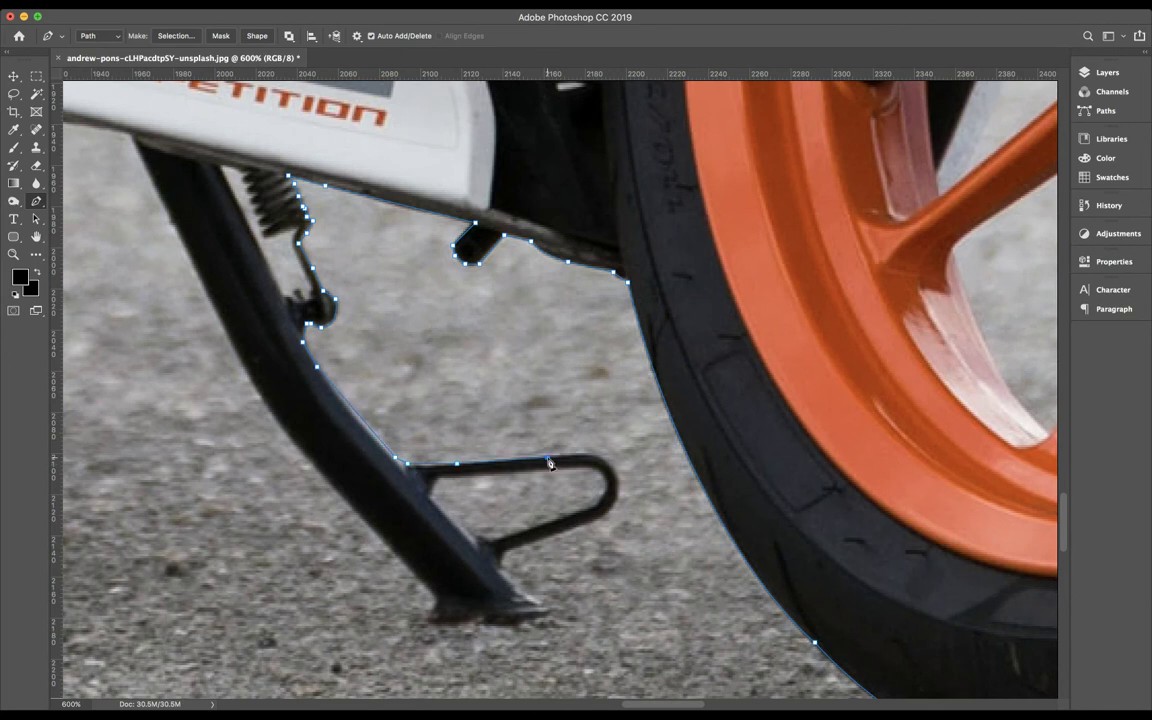
{"action": "left_click", "coordinate": [582, 456]}
{"action": "left_click_drag", "start_coordinate": [620, 472], "coordinate": [614, 526]}
{"action": "left_click_drag", "start_coordinate": [573, 527], "coordinate": [533, 540]}
{"action": "left_click", "coordinate": [575, 527], "text": "alt"}
Wrap the stand's foot and start up the stand's left edge
{"action": "mouse_move", "coordinate": [502, 568]}
{"action": "left_mouse_down"}
{"action": "mouse_move", "coordinate": [515, 582]}
{"action": "mouse_move", "coordinate": [503, 620]}
{"action": "left_mouse_up"}
{"action": "left_click", "coordinate": [432, 614]}
{"action": "left_click", "coordinate": [421, 581]}
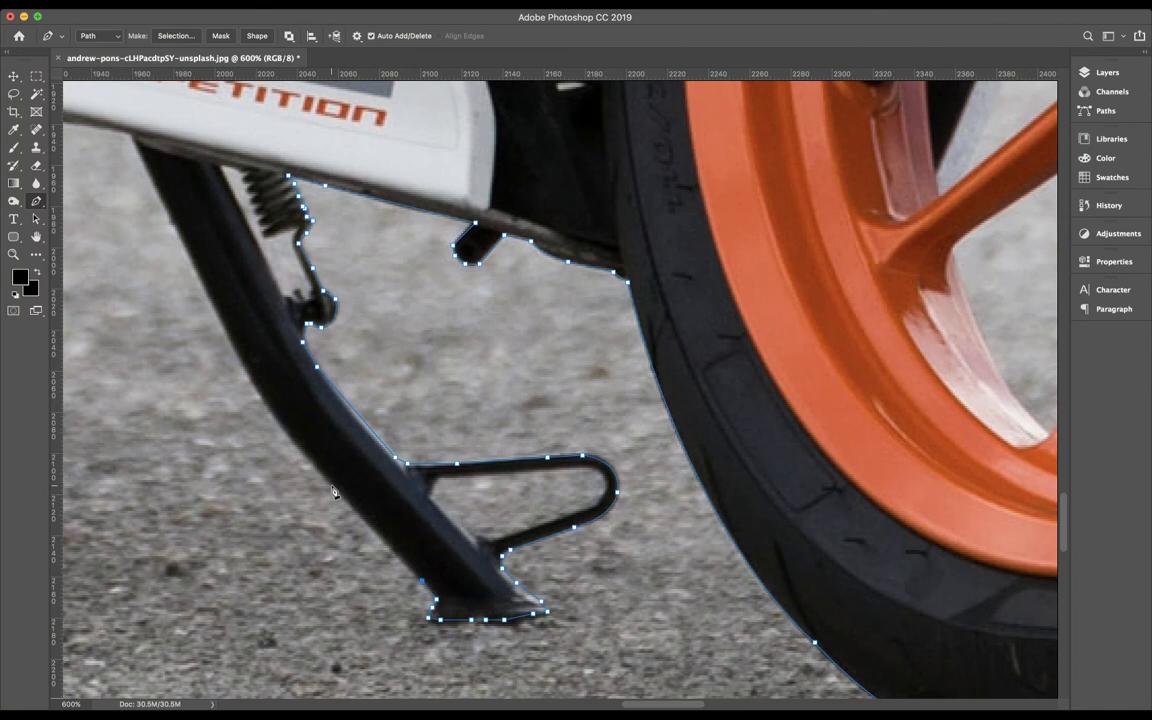
{"action": "left_click", "coordinate": [283, 429]}
{"action": "scroll", "coordinate": [282, 433], "scroll_direction": "left", "scroll_amount": 5}
{"action": "scroll", "coordinate": [282, 433], "scroll_direction": "up", "scroll_amount": 2}
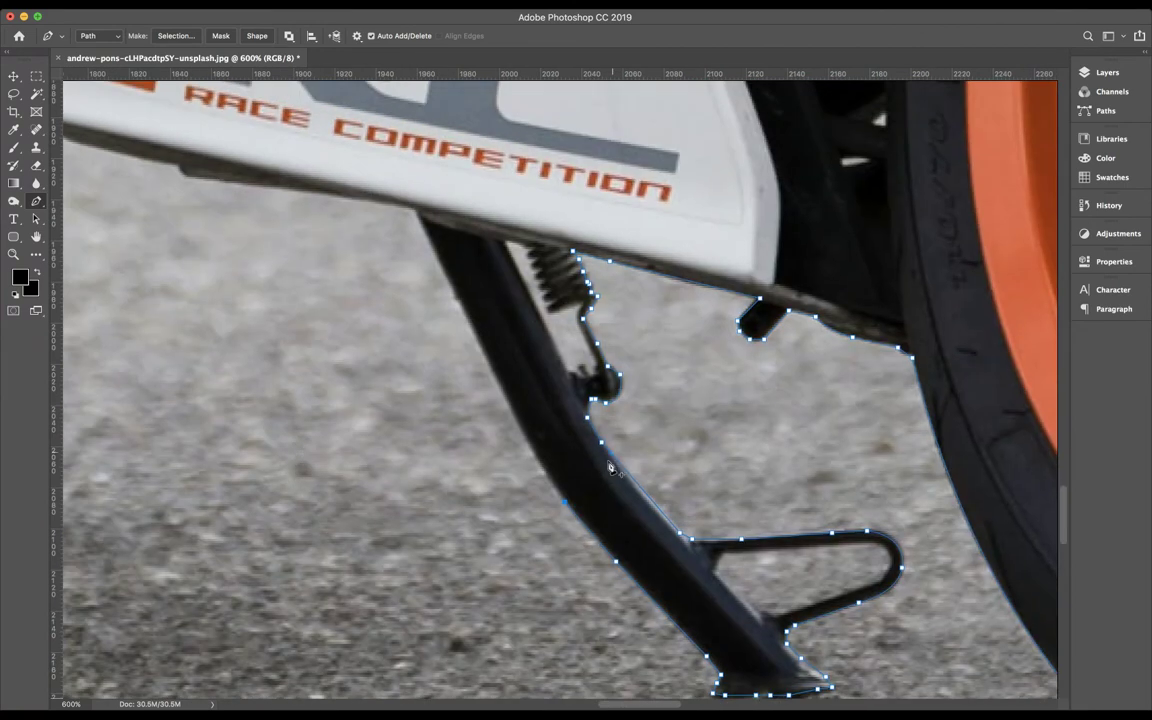
Extend the path with three anchors up the kickstand's left edge
{"action": "left_click", "coordinate": [486, 362]}
{"action": "left_click", "coordinate": [438, 261]}
{"action": "left_click", "coordinate": [419, 212]}
{"action": "scroll", "coordinate": [419, 214], "scroll_direction": "left", "scroll_amount": 4}
{"action": "scroll", "coordinate": [419, 214], "scroll_direction": "up", "scroll_amount": 3}
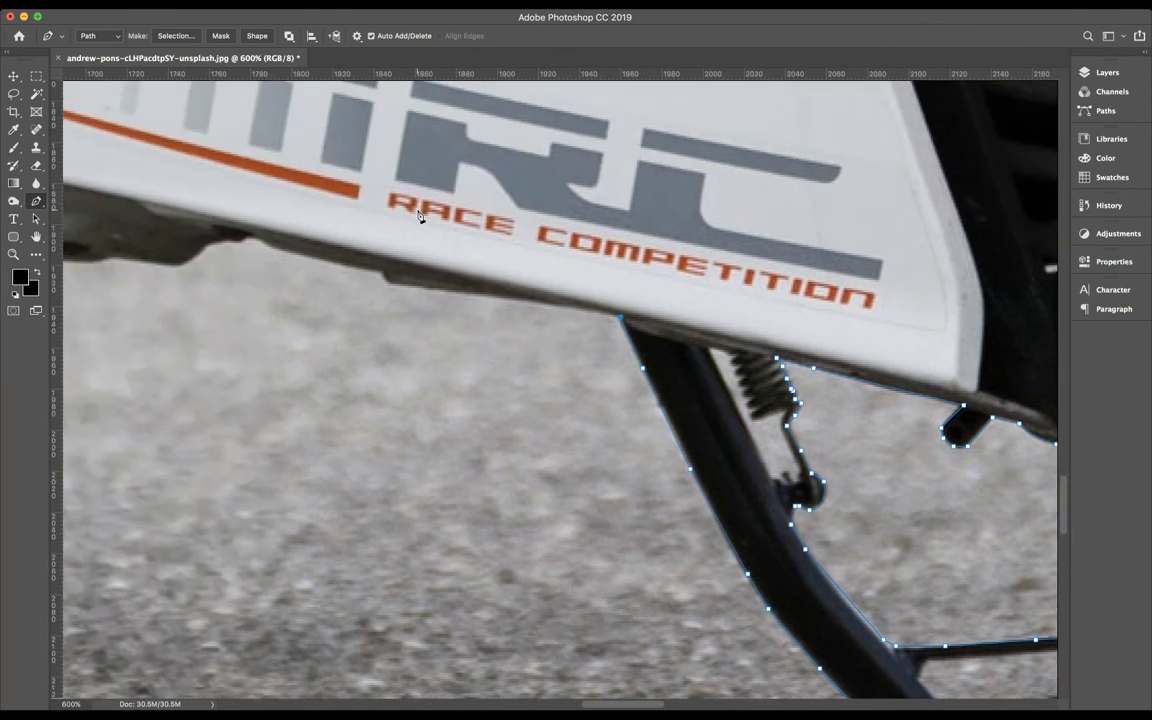
Trace the white belly pan's lower edge back toward the rear tyre
{"action": "left_click", "coordinate": [392, 282]}
{"action": "scroll", "coordinate": [388, 282], "scroll_direction": "left", "scroll_amount": 1}
{"action": "scroll", "coordinate": [483, 320], "scroll_direction": "left", "scroll_amount": 3}
{"action": "scroll", "coordinate": [483, 320], "scroll_direction": "up", "scroll_amount": 2}
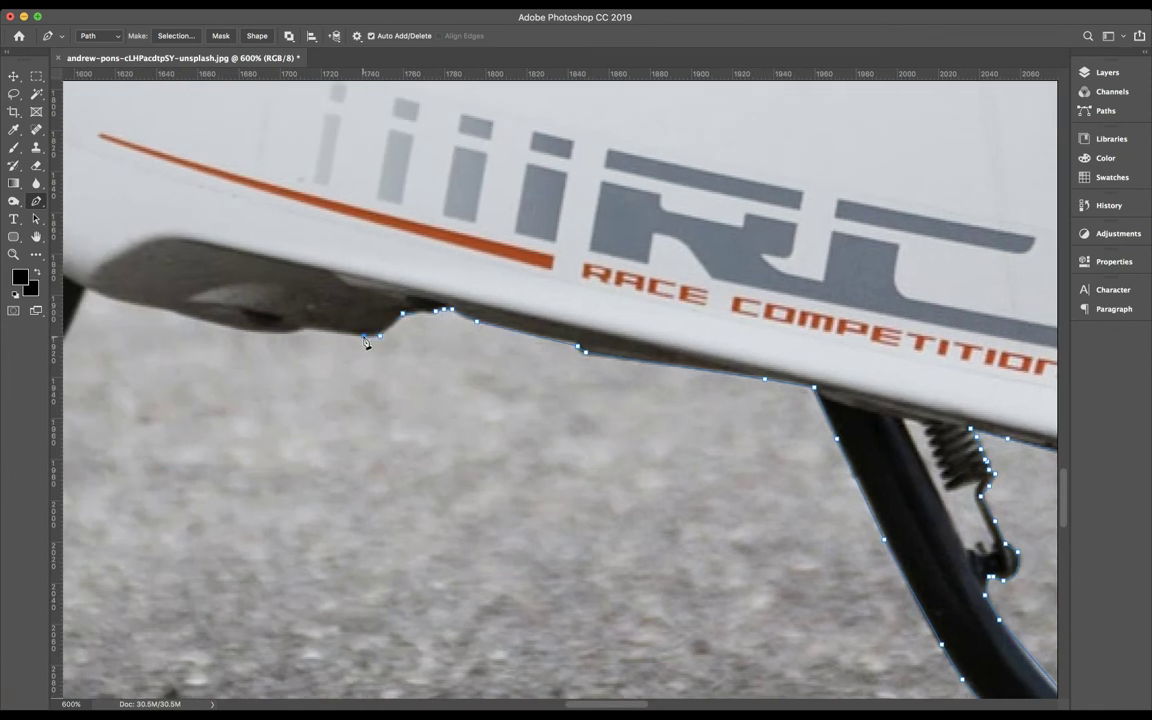
{"action": "scroll", "coordinate": [366, 342], "scroll_direction": "left", "scroll_amount": 3}
{"action": "scroll", "coordinate": [534, 362], "scroll_direction": "up", "scroll_amount": 1}
{"action": "left_click", "coordinate": [527, 361]}
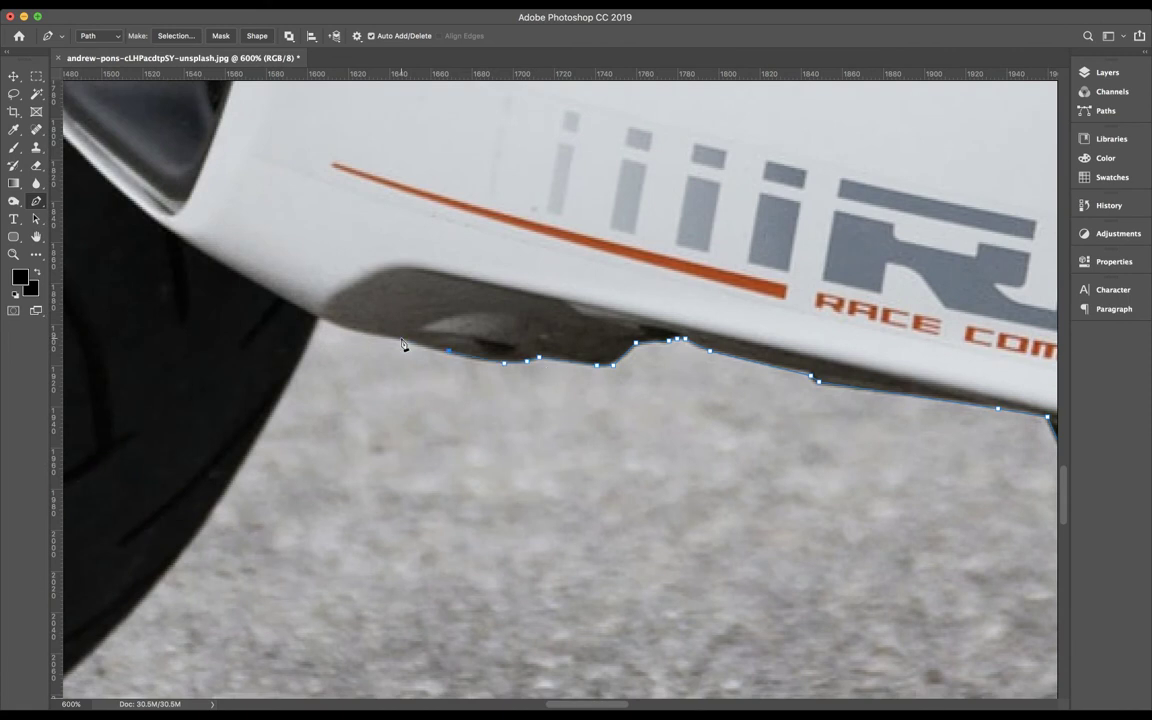
{"action": "left_click", "coordinate": [319, 318]}
{"action": "scroll", "coordinate": [306, 354], "scroll_direction": "left", "scroll_amount": 10}
{"action": "scroll", "coordinate": [309, 360], "scroll_direction": "down", "scroll_amount": 3}
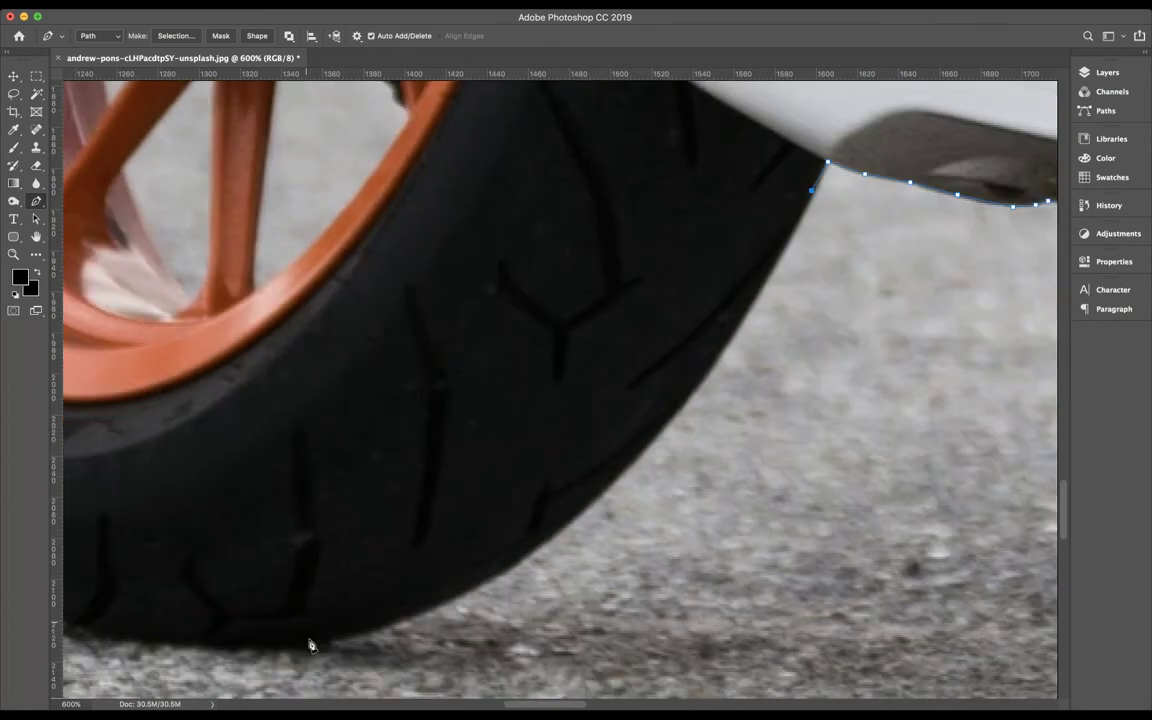
Curve the path along the rear tyre's bottom with click-dragged anchors
{"action": "left_click_drag", "start_coordinate": [330, 640], "coordinate": [248, 642]}
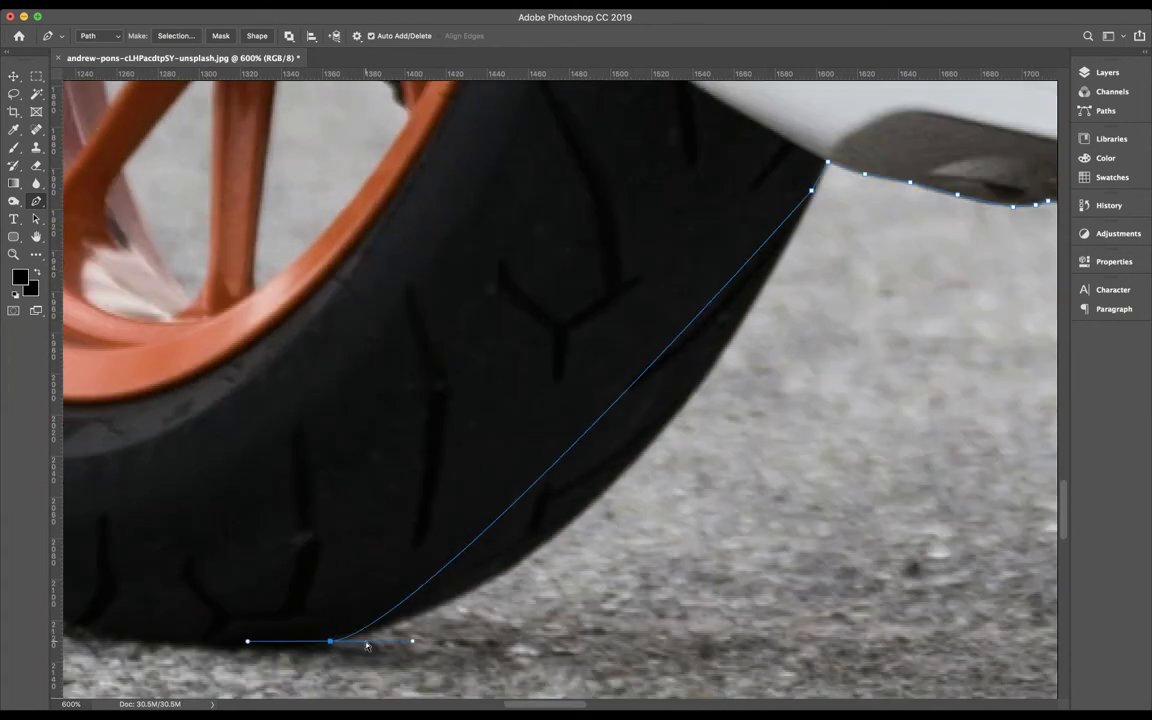
{"action": "mouse_move", "coordinate": [412, 641]}
{"action": "left_mouse_down"}
{"action": "mouse_move", "coordinate": [665, 549]}
{"action": "mouse_move", "coordinate": [662, 568]}
{"action": "left_mouse_up"}
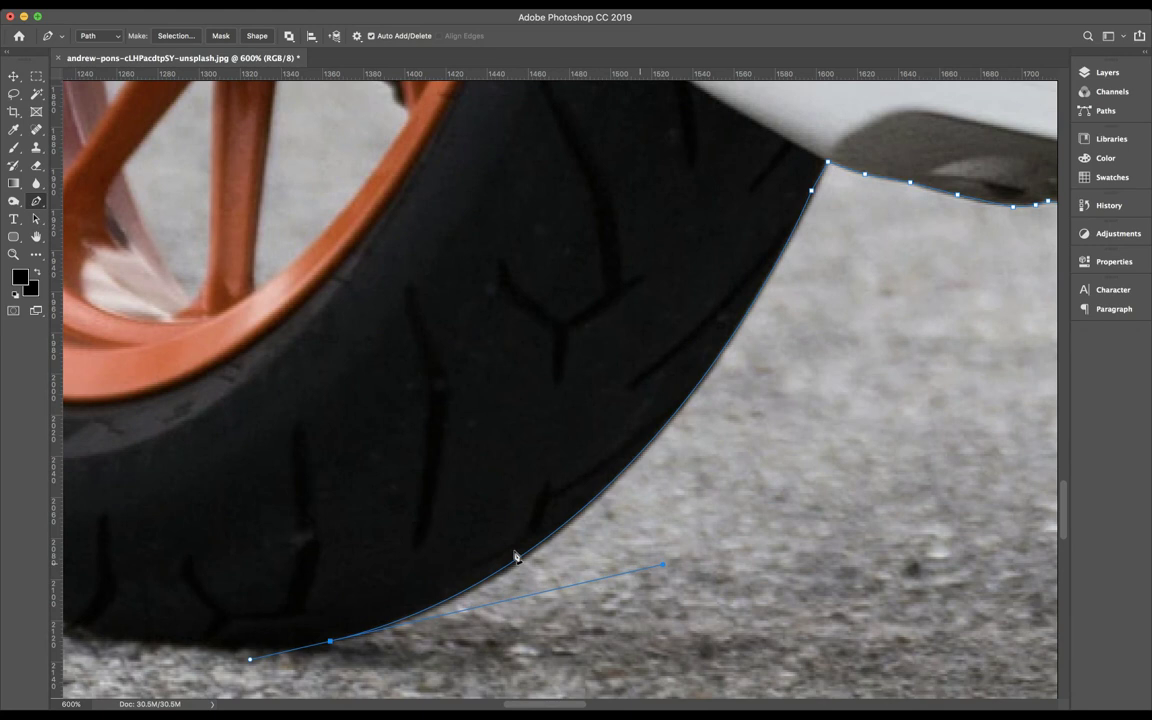
{"action": "scroll", "coordinate": [515, 557], "scroll_direction": "left", "scroll_amount": 8}
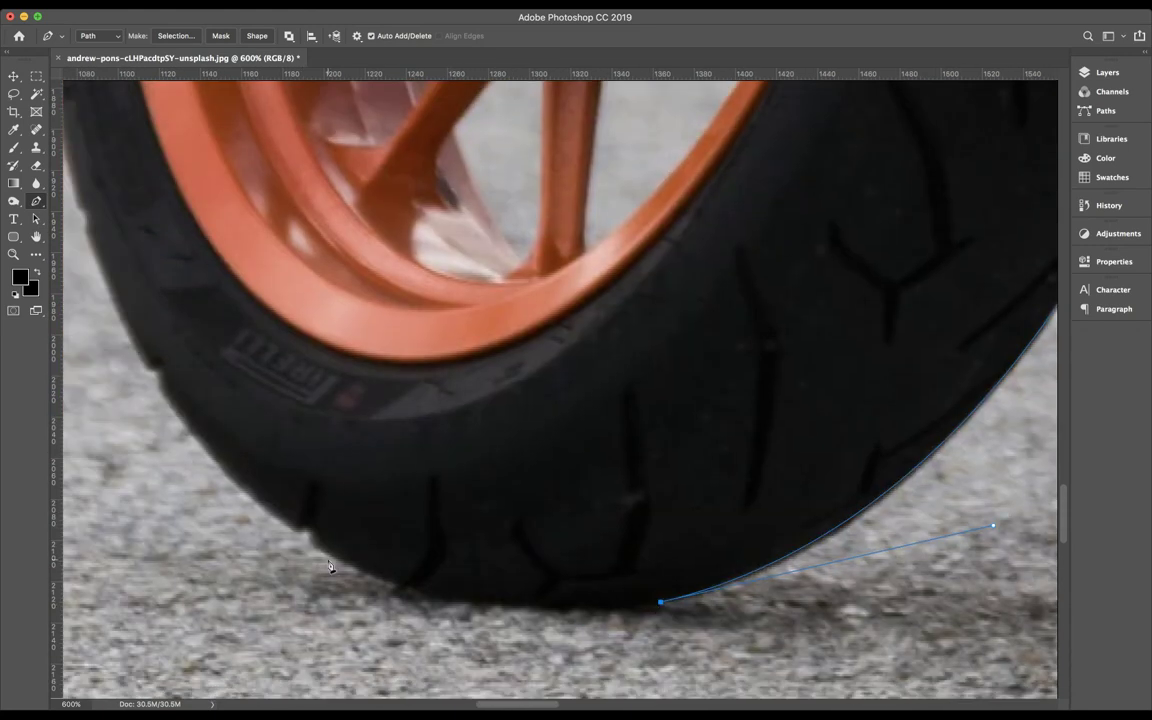
{"action": "left_click_drag", "start_coordinate": [340, 560], "coordinate": [219, 489]}
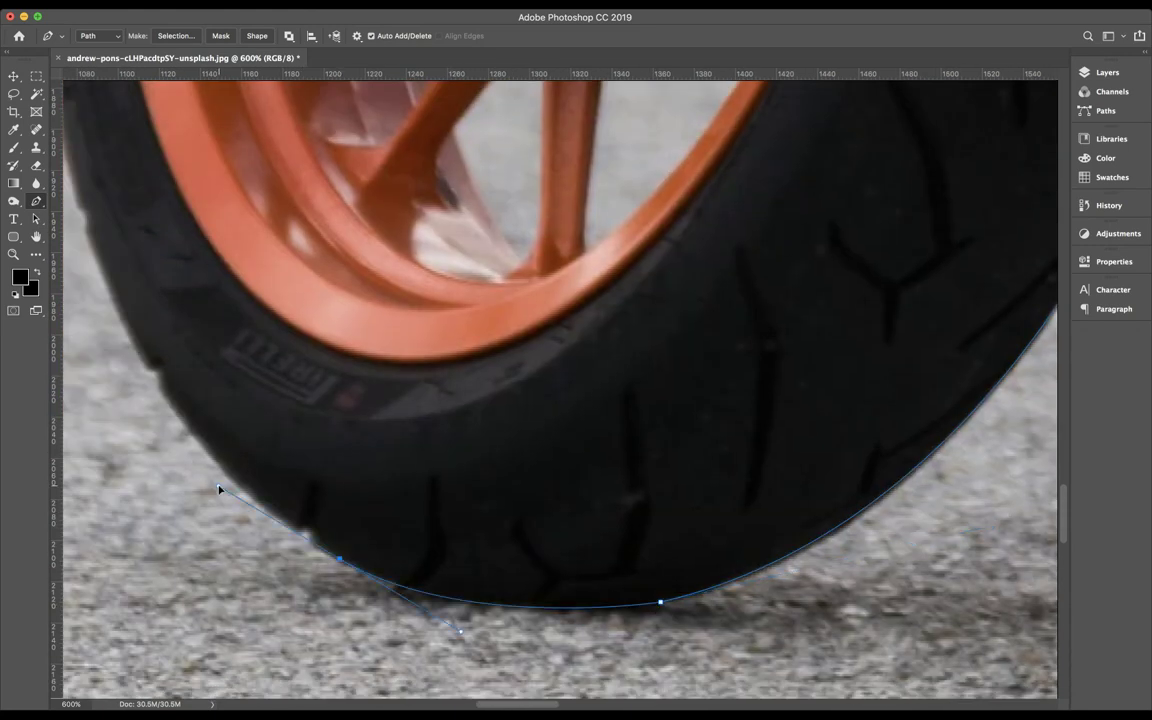
{"action": "left_click", "coordinate": [309, 541]}
{"action": "left_click", "coordinate": [253, 500]}
{"action": "scroll", "coordinate": [212, 462], "scroll_direction": "left", "scroll_amount": 5}
{"action": "scroll", "coordinate": [300, 475], "scroll_direction": "left", "scroll_amount": 2}
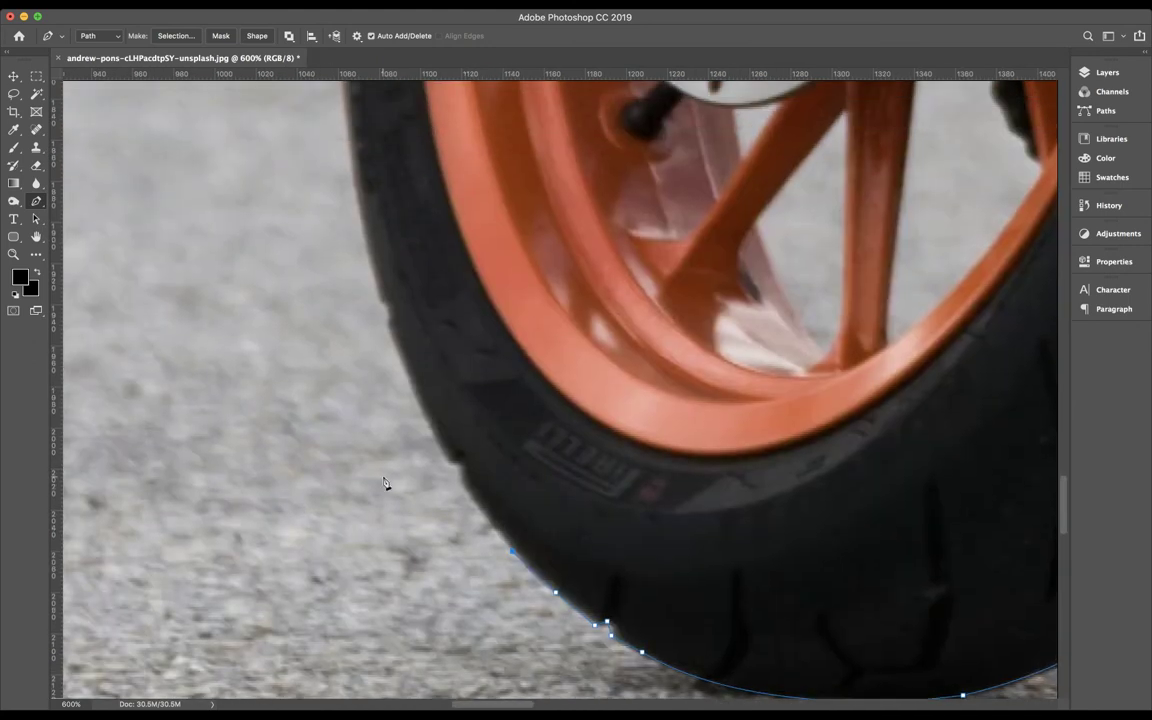
Add curved anchors up the rear tyre's outer edge beside the brake disc, reshaping to hug it
{"action": "left_click", "coordinate": [462, 477]}
{"action": "left_click_drag", "start_coordinate": [461, 462], "coordinate": [465, 453]}
{"action": "left_click", "coordinate": [393, 322]}
{"action": "left_click_drag", "start_coordinate": [391, 324], "coordinate": [378, 276]}
{"action": "scroll", "coordinate": [350, 280], "scroll_direction": "up", "scroll_amount": 5}
{"action": "scroll", "coordinate": [361, 150], "scroll_direction": "up", "scroll_amount": 5}
{"action": "left_click_drag", "start_coordinate": [386, 200], "coordinate": [386, 160]}
{"action": "left_click_drag", "start_coordinate": [387, 245], "coordinate": [364, 441]}
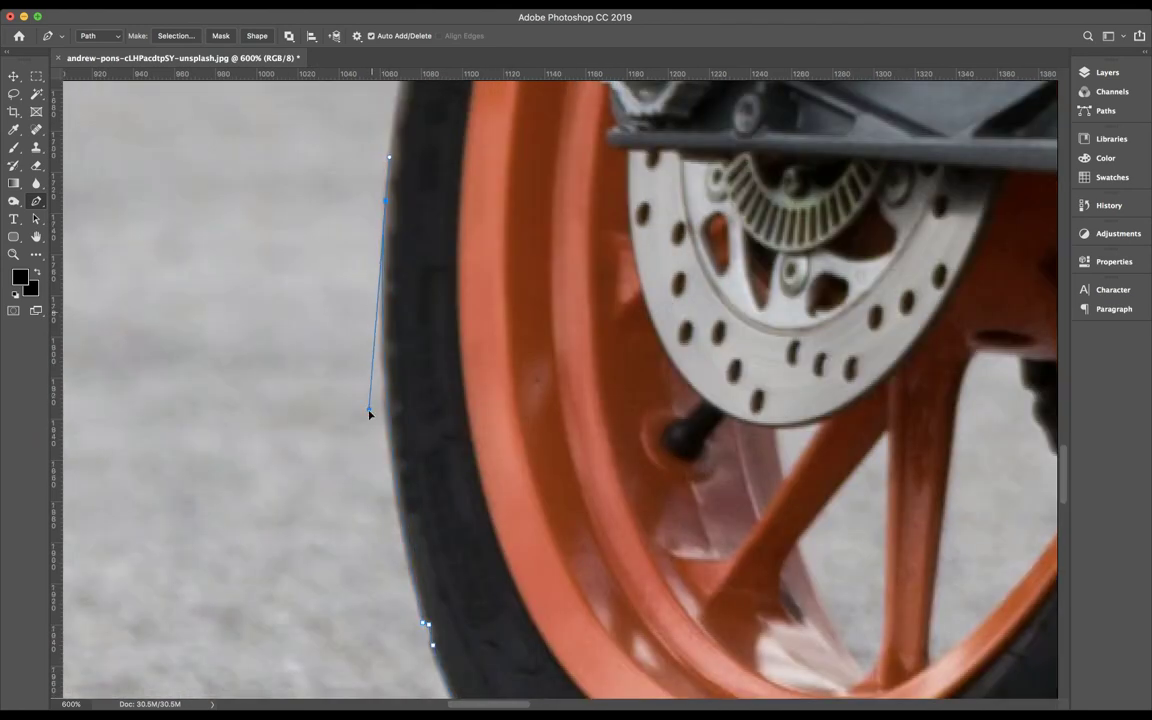
Continue anchors higher up the rear tyre edge toward the wheel's top
{"action": "scroll", "coordinate": [365, 445], "scroll_direction": "up", "scroll_amount": 3}
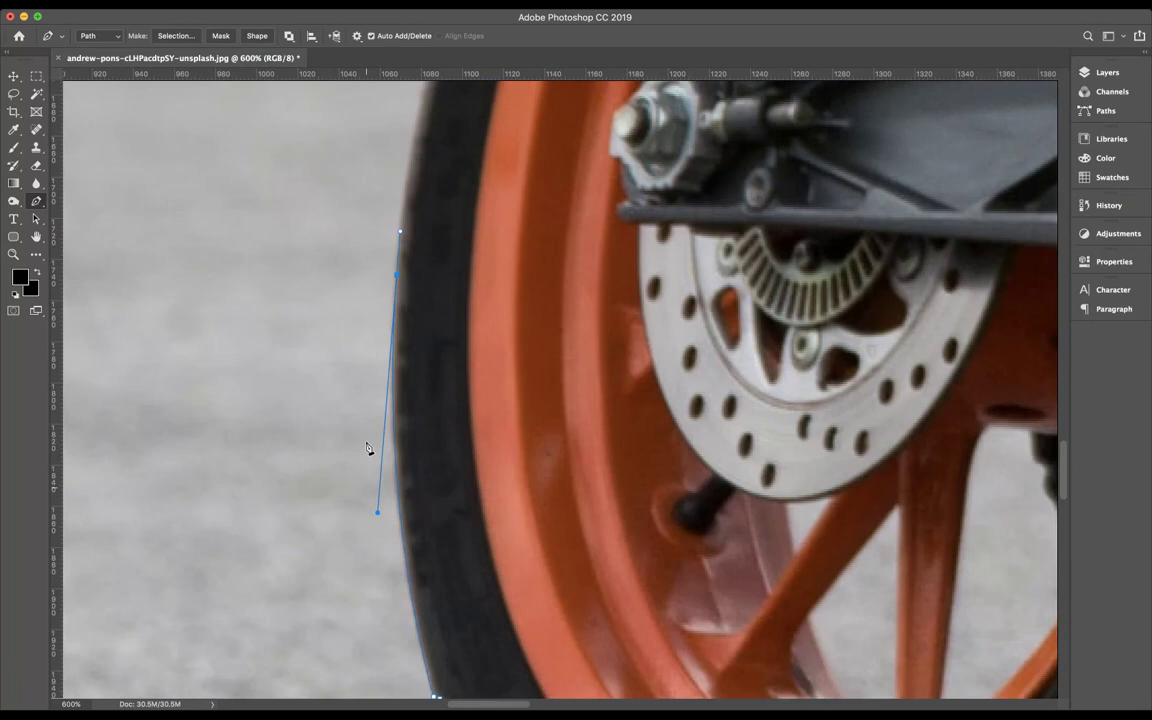
{"action": "scroll", "coordinate": [367, 450], "scroll_direction": "up", "scroll_amount": 3}
{"action": "left_click", "coordinate": [412, 250]}
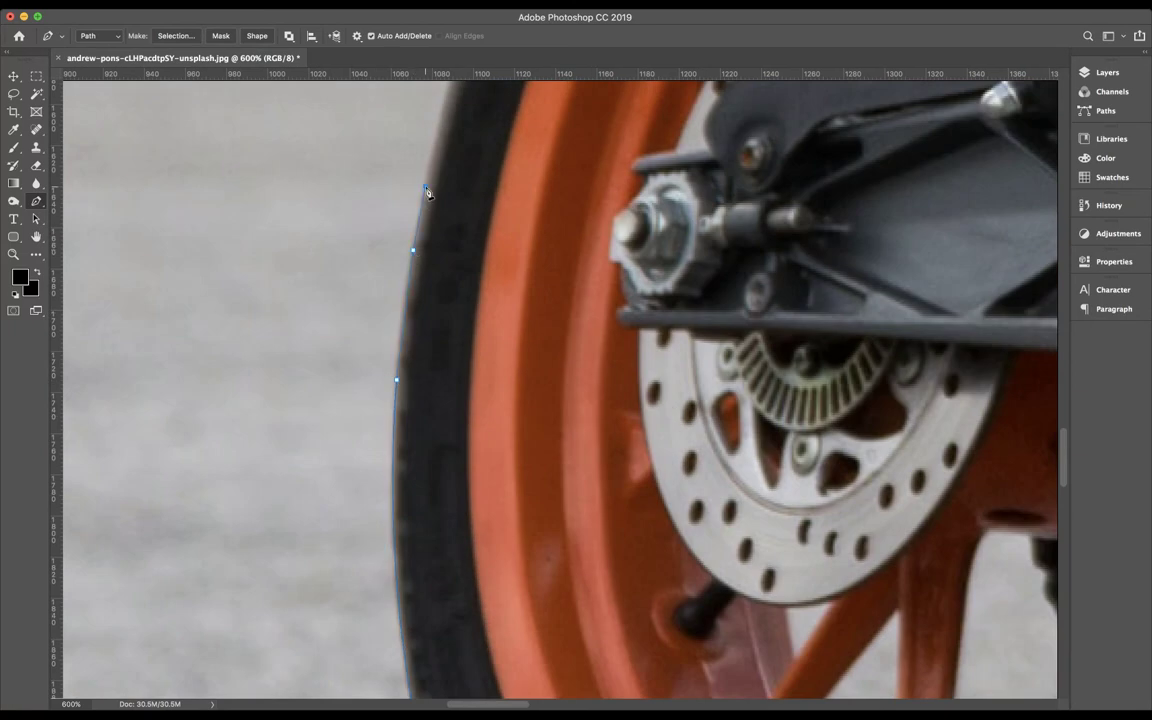
{"action": "scroll", "coordinate": [430, 210], "scroll_direction": "up", "scroll_amount": 5}
{"action": "left_click", "coordinate": [469, 316]}
{"action": "left_click", "coordinate": [500, 231]}
Finish climbing the rear tyre edge to its top with a series of anchors
{"action": "left_click", "coordinate": [526, 170]}
{"action": "scroll", "coordinate": [527, 175], "scroll_direction": "up", "scroll_amount": 4}
{"action": "left_click", "coordinate": [605, 191]}
{"action": "left_click", "coordinate": [643, 143]}
{"action": "scroll", "coordinate": [645, 148], "scroll_direction": "up", "scroll_amount": 3}
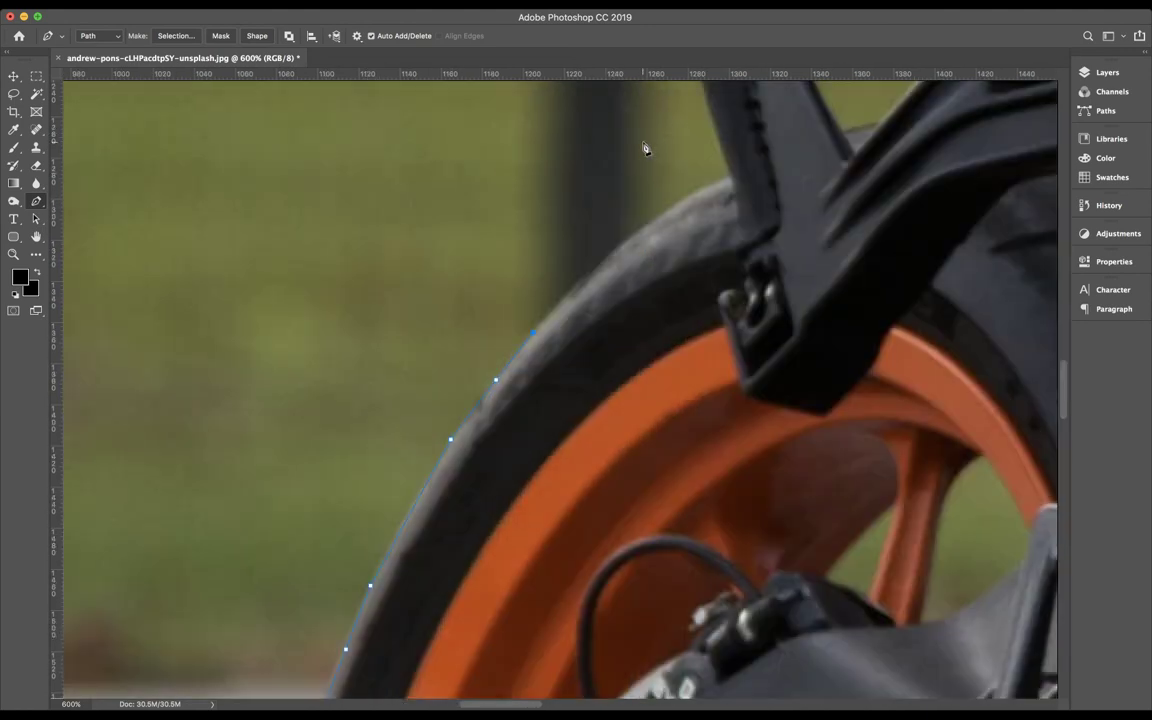
{"action": "left_click", "coordinate": [621, 241]}
{"action": "left_click", "coordinate": [654, 219]}
{"action": "left_click", "coordinate": [688, 198]}
{"action": "scroll", "coordinate": [732, 181], "scroll_direction": "up", "scroll_amount": 9}
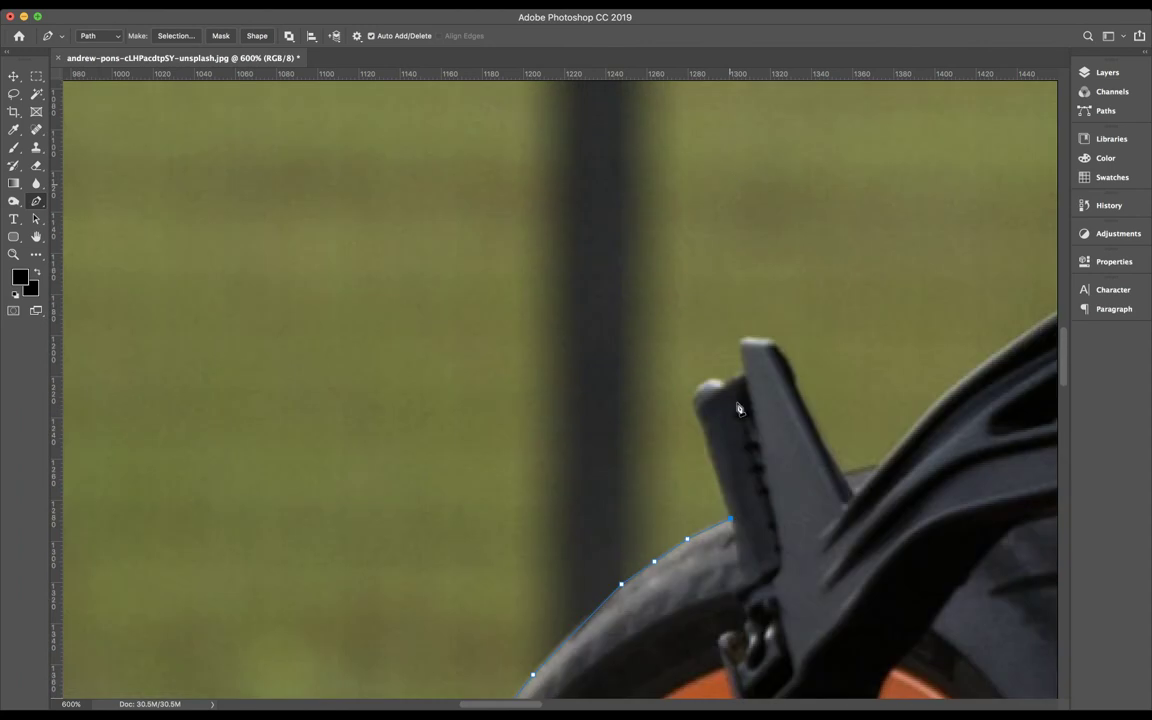
Trace around the black rear bracket, including its top corners, to where it meets the arm
{"action": "left_click", "coordinate": [706, 446]}
{"action": "left_click", "coordinate": [700, 421]}
{"action": "left_click", "coordinate": [717, 382]}
{"action": "left_click", "coordinate": [728, 384]}
{"action": "left_click", "coordinate": [741, 342]}
{"action": "left_click", "coordinate": [773, 341]}
{"action": "left_click", "coordinate": [794, 372]}
{"action": "left_click", "coordinate": [838, 463]}
{"action": "left_click", "coordinate": [868, 466]}
{"action": "scroll", "coordinate": [890, 435], "scroll_direction": "right", "scroll_amount": 10}
Follow the arm's upper edge around its top and close the path at the starting anchor
{"action": "left_click", "coordinate": [427, 439]}
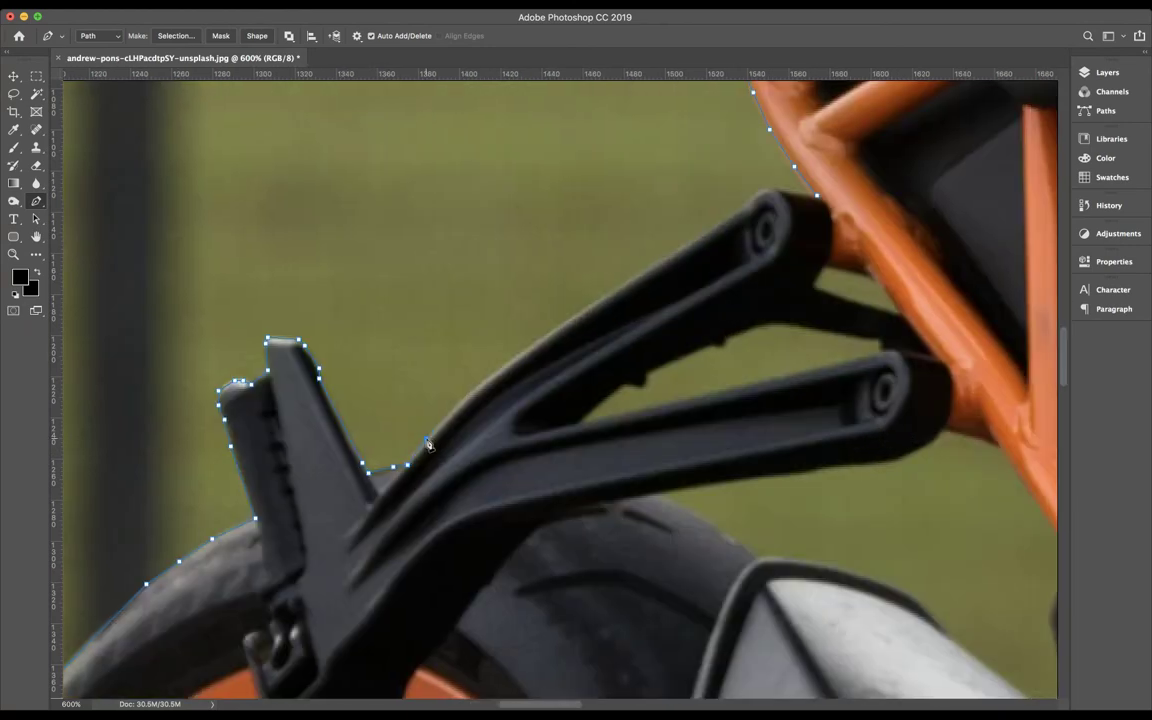
{"action": "left_click_drag", "start_coordinate": [580, 316], "coordinate": [640, 280]}
{"action": "left_click", "coordinate": [619, 288]}
{"action": "left_click", "coordinate": [670, 250]}
{"action": "left_click", "coordinate": [722, 218]}
{"action": "left_click", "coordinate": [745, 205]}
{"action": "left_click", "coordinate": [759, 183]}
{"action": "left_click", "coordinate": [783, 192]}
{"action": "left_click", "coordinate": [817, 195]}
{"action": "scroll", "coordinate": [838, 290], "scroll_direction": "down", "scroll_amount": 1}
{"action": "scroll", "coordinate": [840, 312], "scroll_direction": "right", "scroll_amount": 5}
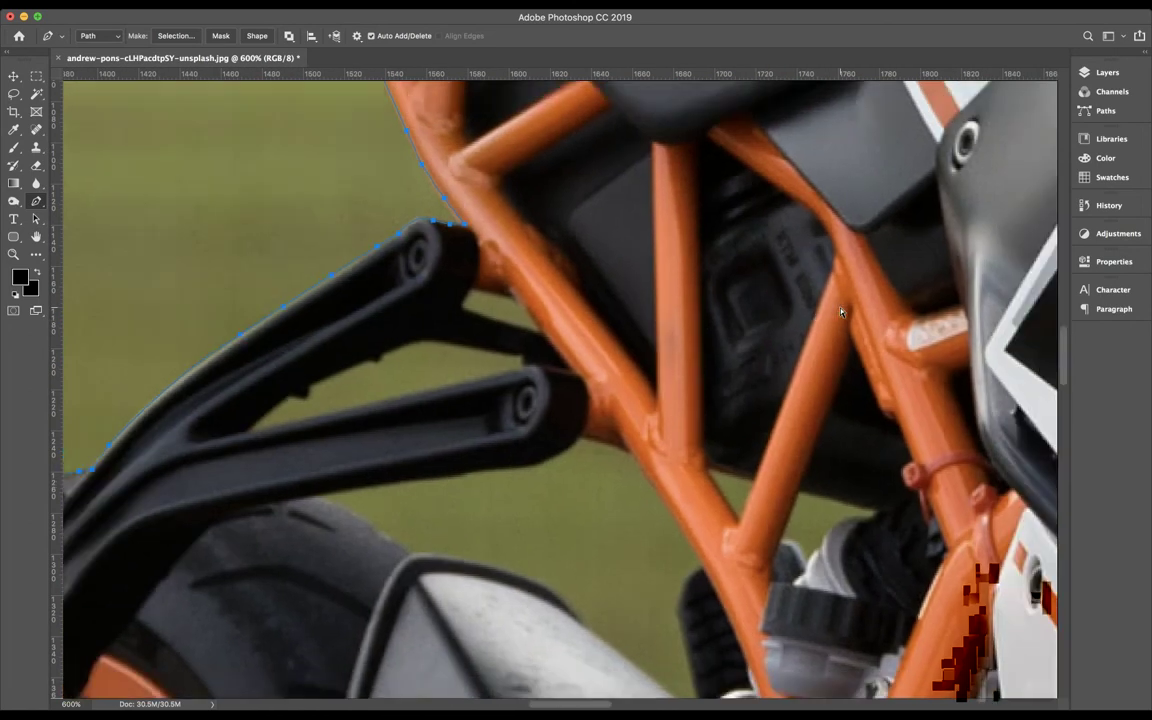
Trace a closed Pen path around the small white gap behind the fairing
{"action": "key", "text": "ctrl+0"}
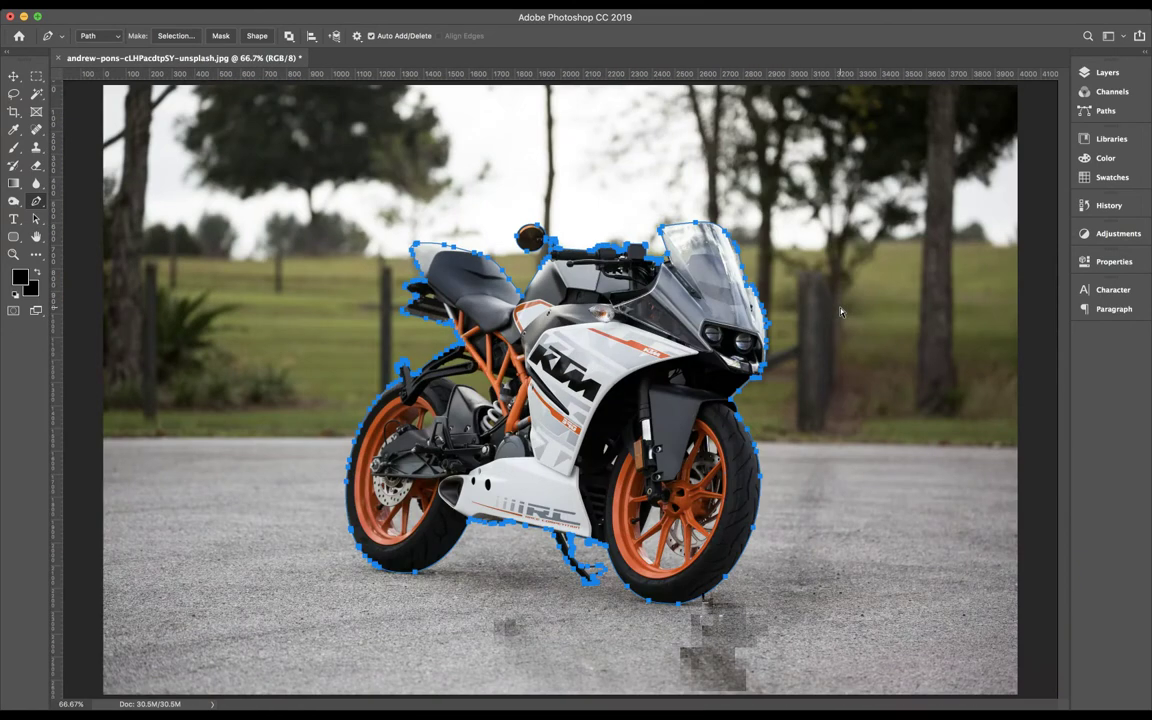
{"action": "key", "text": "ctrl+plus"}
{"action": "key", "text": "ctrl+plus"}
{"action": "key", "text": "ctrl+plus"}
{"action": "key", "text": "ctrl+plus"}
{"action": "scroll", "coordinate": [841, 314], "scroll_direction": "down", "scroll_amount": 5}
{"action": "scroll", "coordinate": [760, 380], "scroll_direction": "right", "scroll_amount": 3}
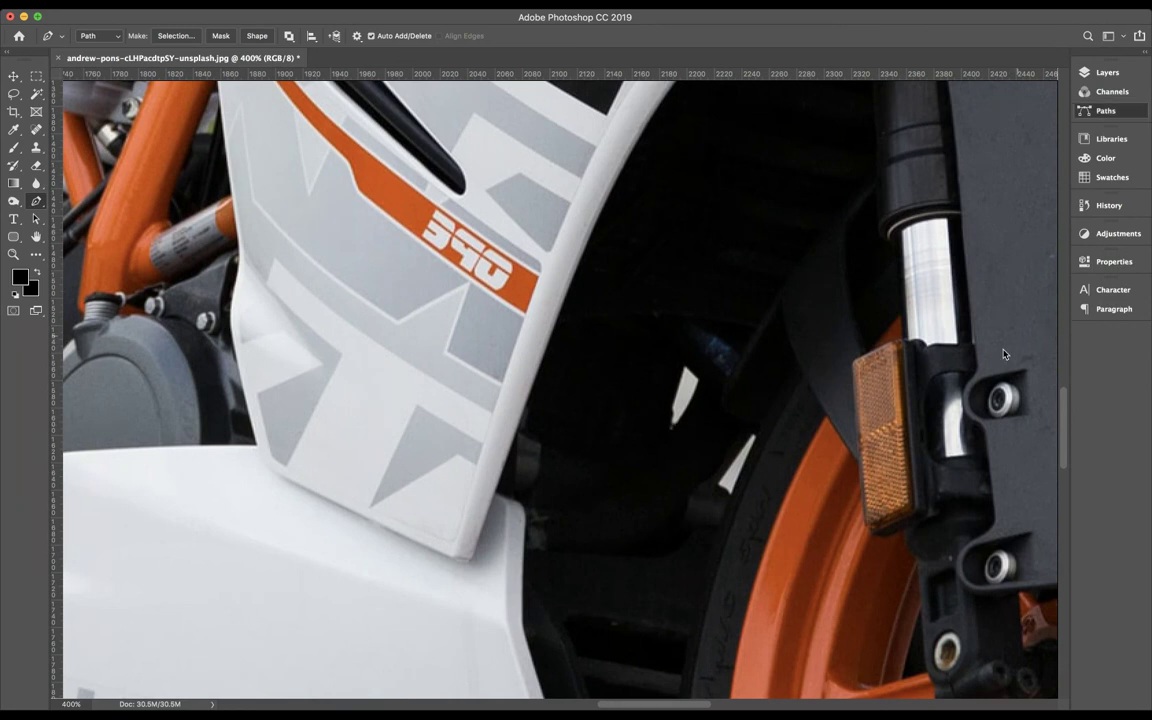
{"action": "scroll", "coordinate": [877, 175], "scroll_direction": "down", "scroll_amount": 1}
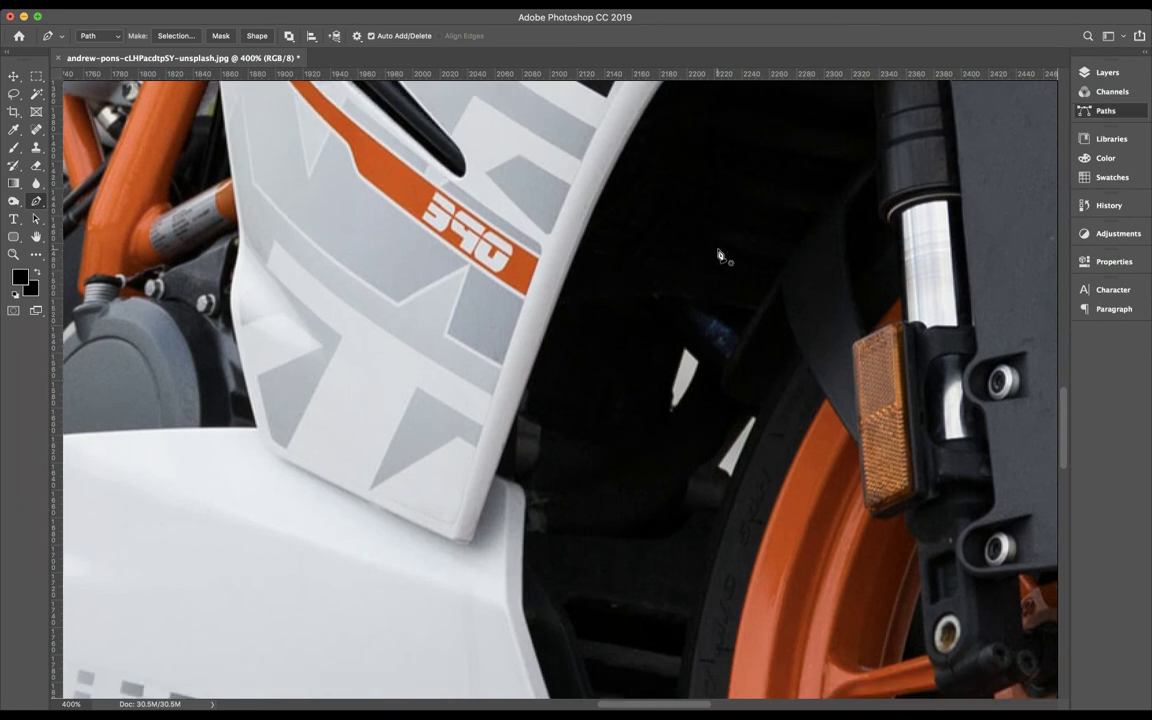
{"action": "left_click", "coordinate": [673, 406]}
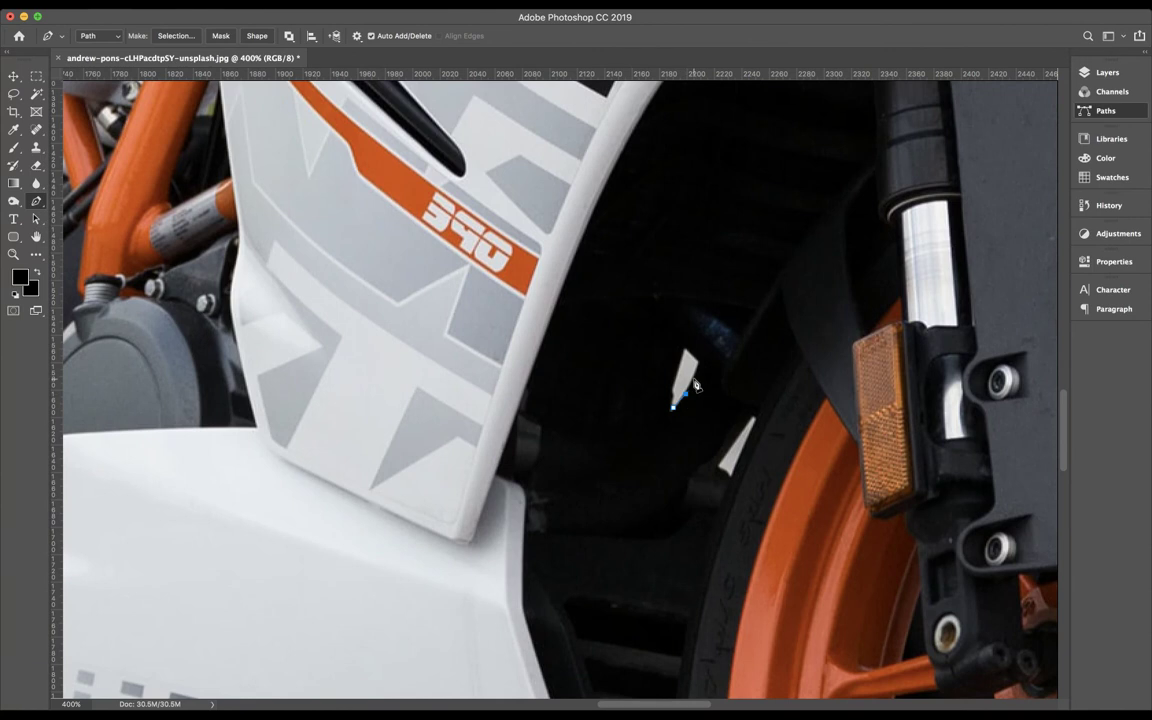
{"action": "left_click", "coordinate": [694, 375]}
{"action": "left_click", "coordinate": [695, 362]}
{"action": "key", "text": "ctrl+minus"}
{"action": "key", "text": "ctrl+minus"}
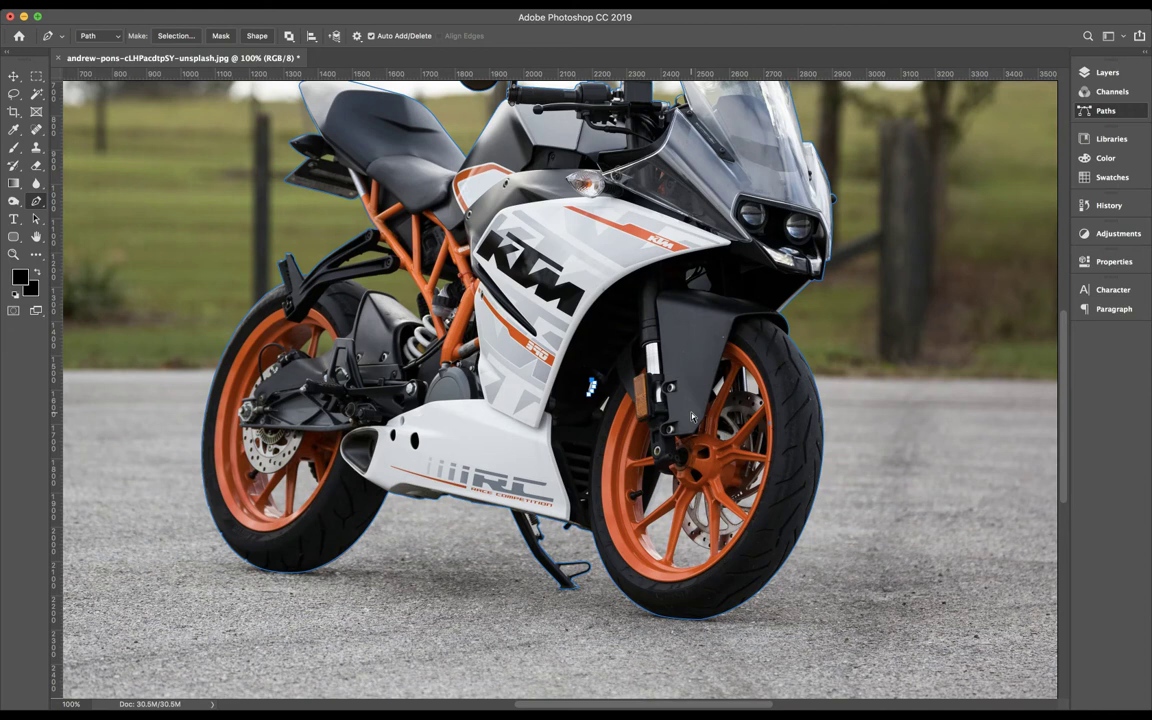
{"action": "key", "text": "ctrl+plus"}
{"action": "key", "text": "ctrl+plus"}
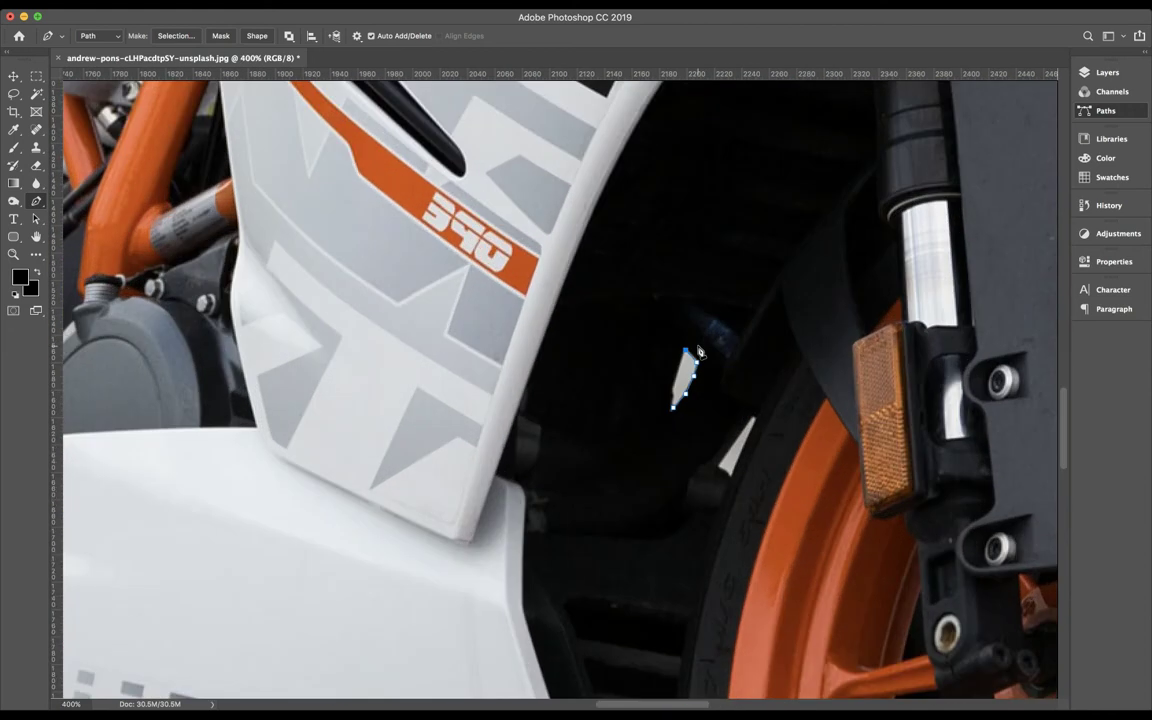
{"action": "left_click", "coordinate": [673, 408]}
Load the gap path as a selection, test a layer mask and undo it, then begin the second gap
{"action": "key", "text": "ctrl+Return"}
{"action": "left_click", "coordinate": [1107, 72]}
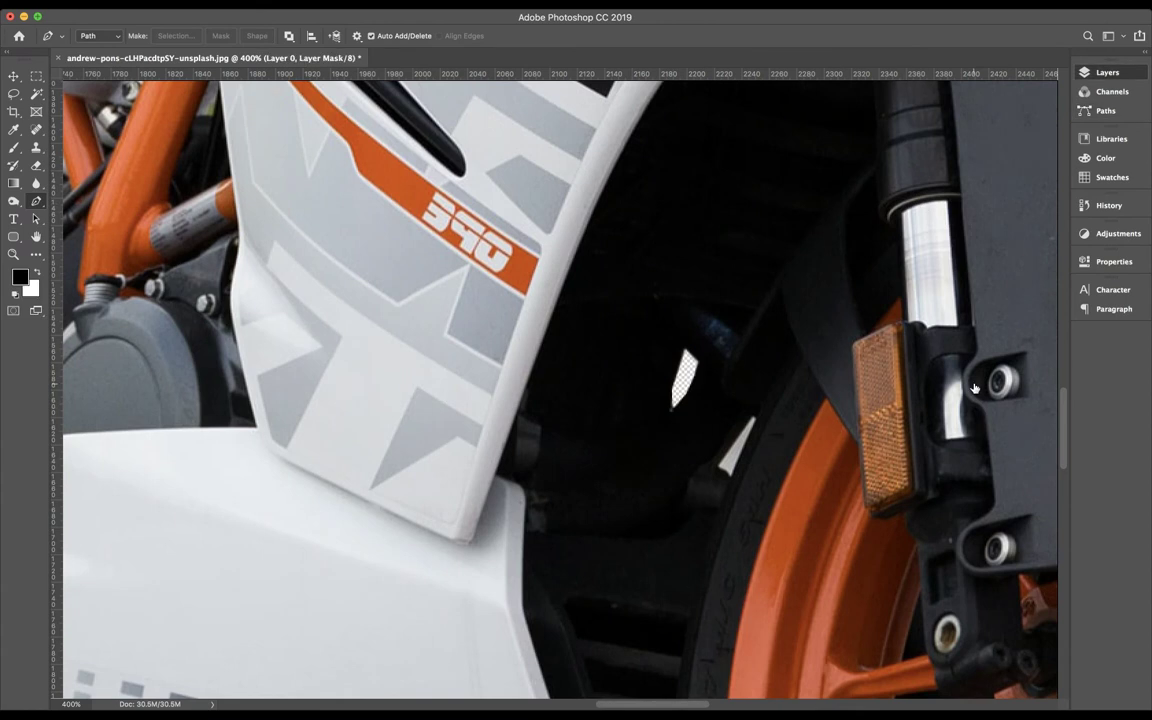
{"action": "key", "text": "ctrl+z"}
{"action": "key", "text": "ctrl+z"}
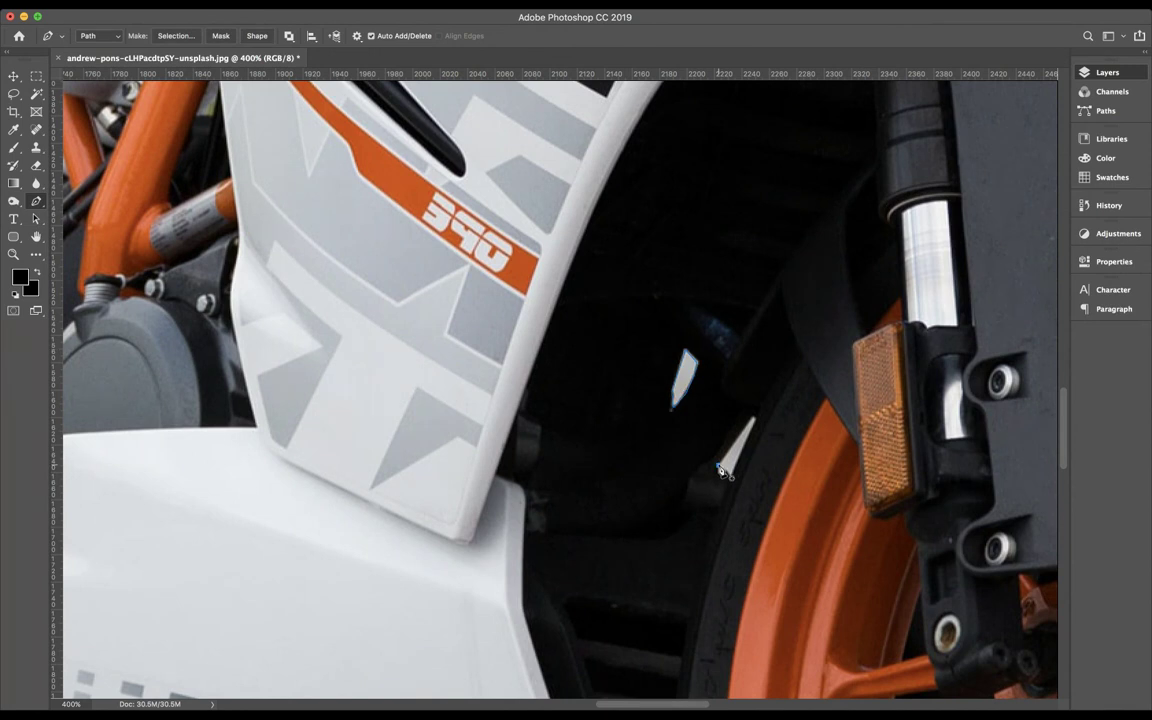
{"action": "left_click", "coordinate": [719, 466]}
Start a path around the background gap, tracing along the arms' edges
{"action": "scroll", "coordinate": [527, 405], "scroll_direction": "left", "scroll_amount": 5}
{"action": "scroll", "coordinate": [527, 405], "scroll_direction": "up", "scroll_amount": 2}
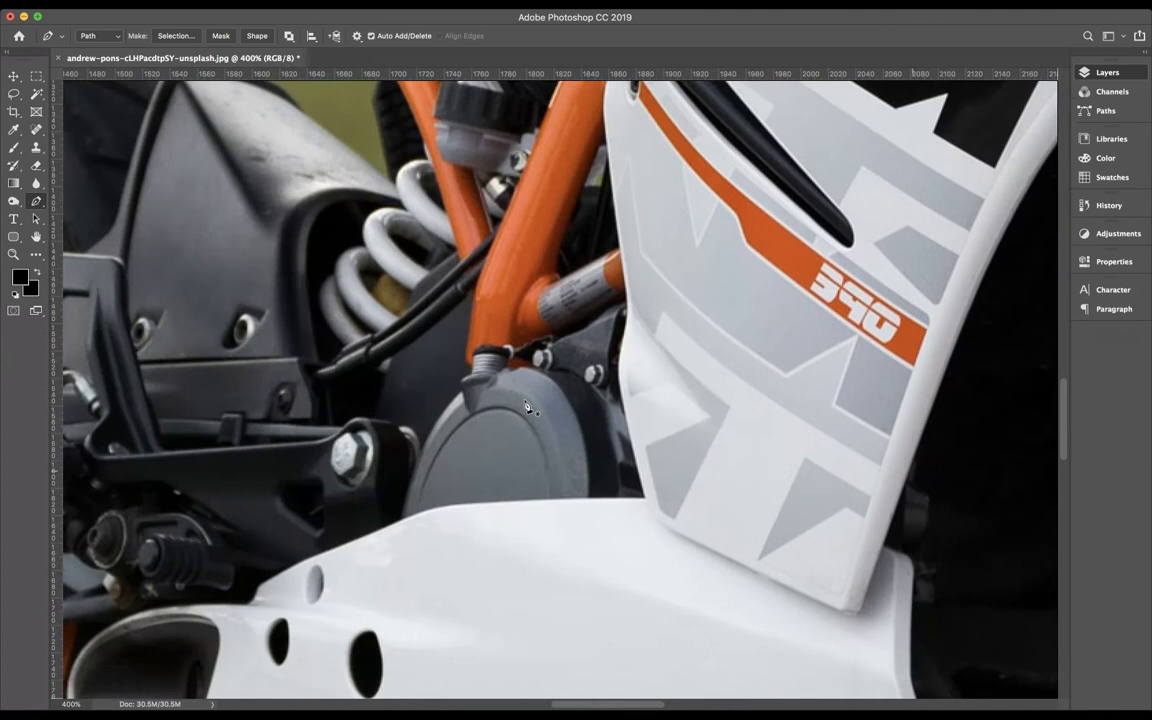
{"action": "scroll", "coordinate": [527, 405], "scroll_direction": "left", "scroll_amount": 5}
{"action": "scroll", "coordinate": [527, 405], "scroll_direction": "up", "scroll_amount": 3}
{"action": "scroll", "coordinate": [527, 405], "scroll_direction": "left", "scroll_amount": 5}
{"action": "scroll", "coordinate": [527, 405], "scroll_direction": "up", "scroll_amount": 2}
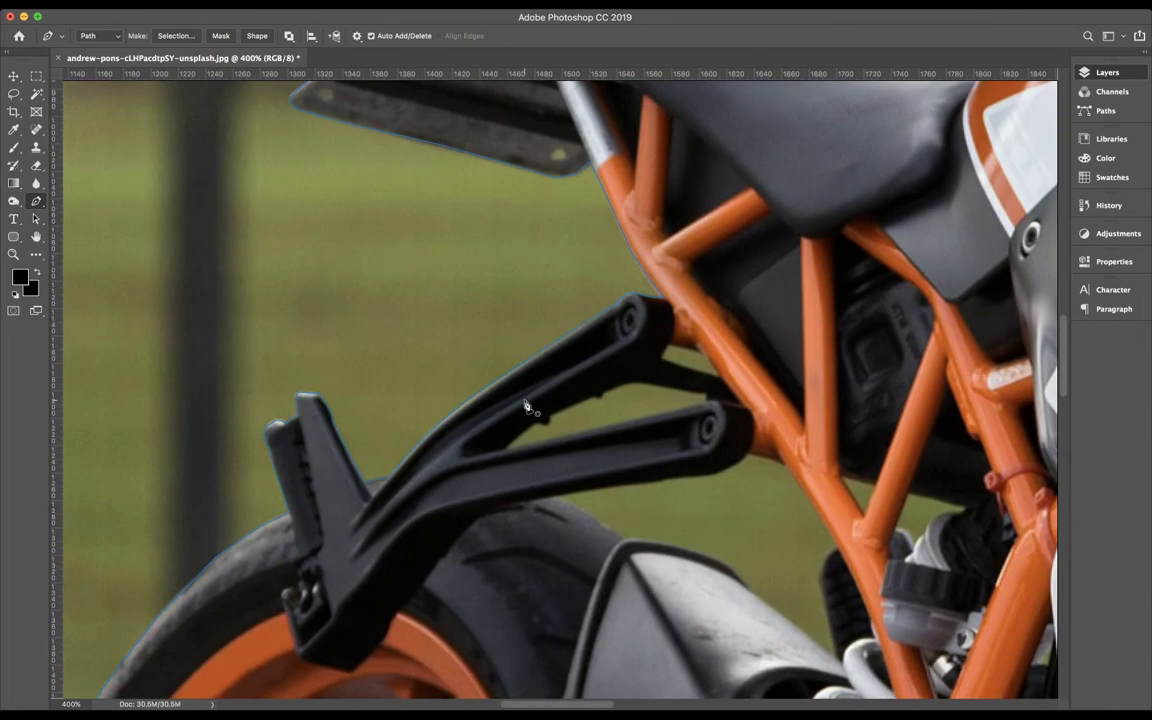
{"action": "left_click", "coordinate": [667, 354]}
{"action": "left_click", "coordinate": [700, 353]}
{"action": "left_click", "coordinate": [718, 376]}
{"action": "left_click", "coordinate": [633, 383]}
{"action": "left_click", "coordinate": [704, 396]}
{"action": "left_click", "coordinate": [536, 423]}
{"action": "left_click", "coordinate": [601, 397]}
{"action": "scroll", "coordinate": [592, 438], "scroll_direction": "down", "scroll_amount": 3}
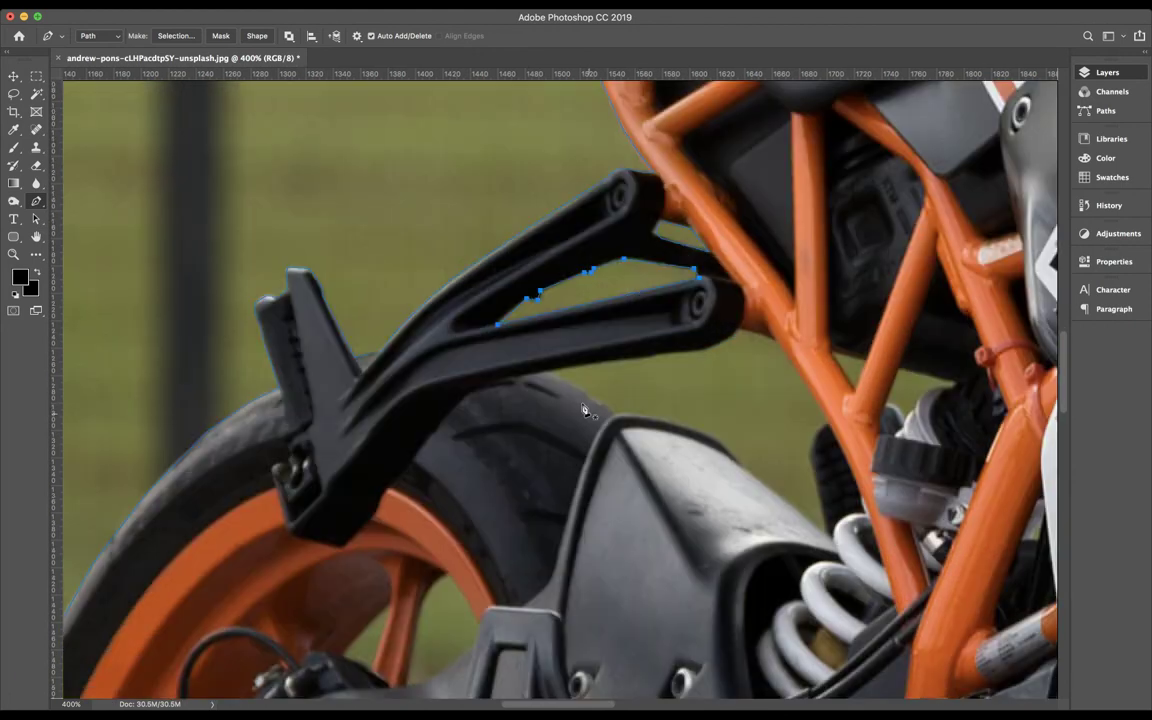
{"action": "left_click", "coordinate": [544, 373]}
{"action": "left_click", "coordinate": [600, 364]}
{"action": "left_click", "coordinate": [662, 353]}
{"action": "left_click", "coordinate": [704, 349]}
{"action": "left_click", "coordinate": [739, 327]}
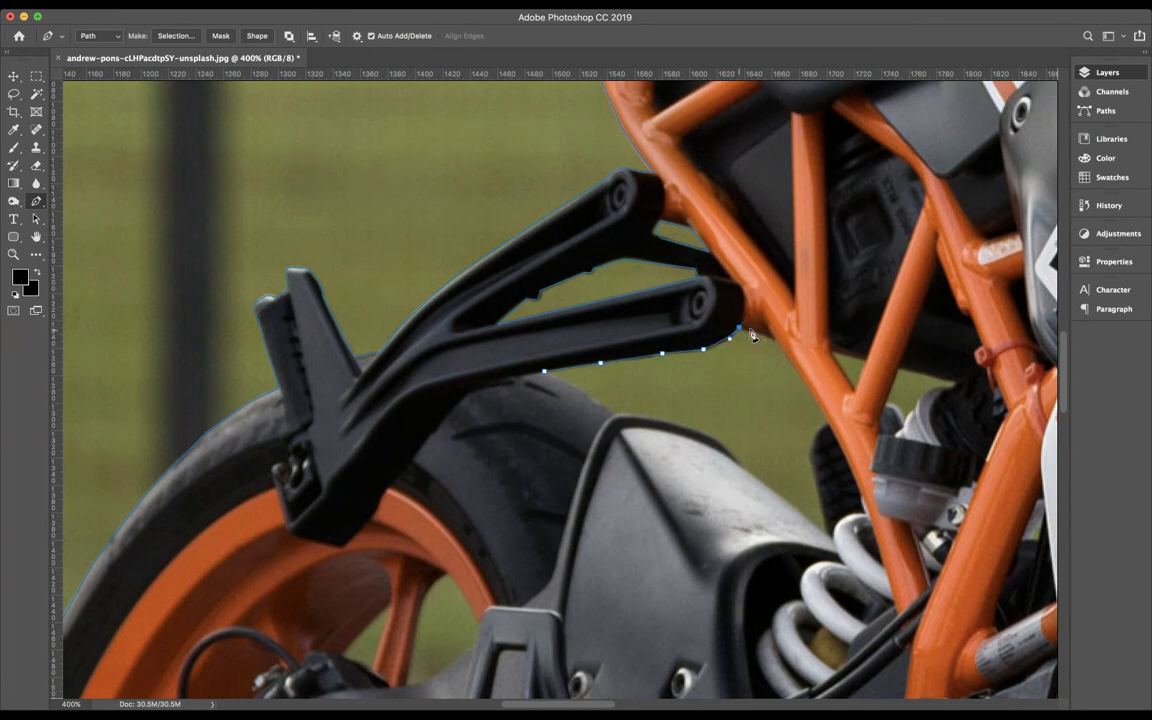
Continue that path down the frame and fork, curve it around the fender, and close it
{"action": "left_click", "coordinate": [776, 341]}
{"action": "left_click", "coordinate": [816, 396]}
{"action": "left_click", "coordinate": [827, 428]}
{"action": "left_click", "coordinate": [809, 438]}
{"action": "left_click", "coordinate": [811, 460]}
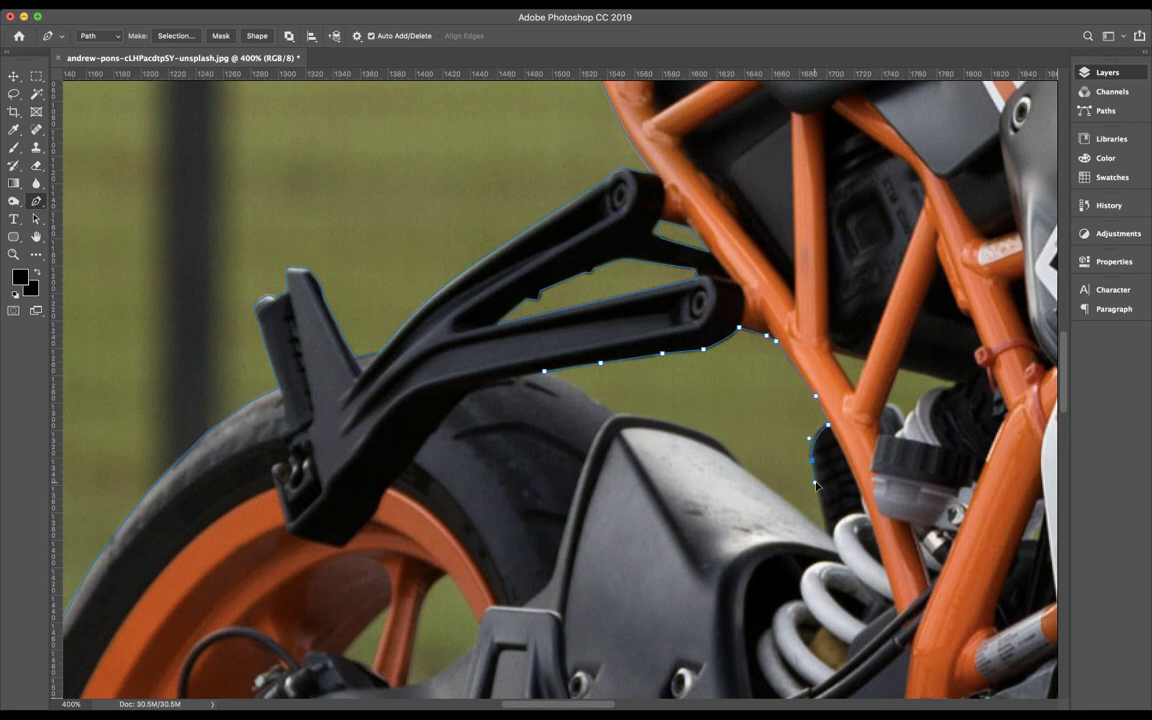
{"action": "left_click", "coordinate": [817, 491]}
{"action": "left_click", "coordinate": [828, 537]}
{"action": "left_click", "coordinate": [738, 463]}
{"action": "left_click", "coordinate": [624, 416]}
{"action": "left_click_drag", "start_coordinate": [624, 418], "coordinate": [510, 400]}
{"action": "left_click_drag", "start_coordinate": [512, 400], "coordinate": [517, 402]}
{"action": "left_click", "coordinate": [621, 414], "text": "alt"}
{"action": "left_click", "coordinate": [546, 374]}
Outline the gap beside the frame tube, following the tube's curved edge
{"action": "scroll", "coordinate": [547, 376], "scroll_direction": "right", "scroll_amount": 5}
{"action": "scroll", "coordinate": [580, 372], "scroll_direction": "right", "scroll_amount": 5}
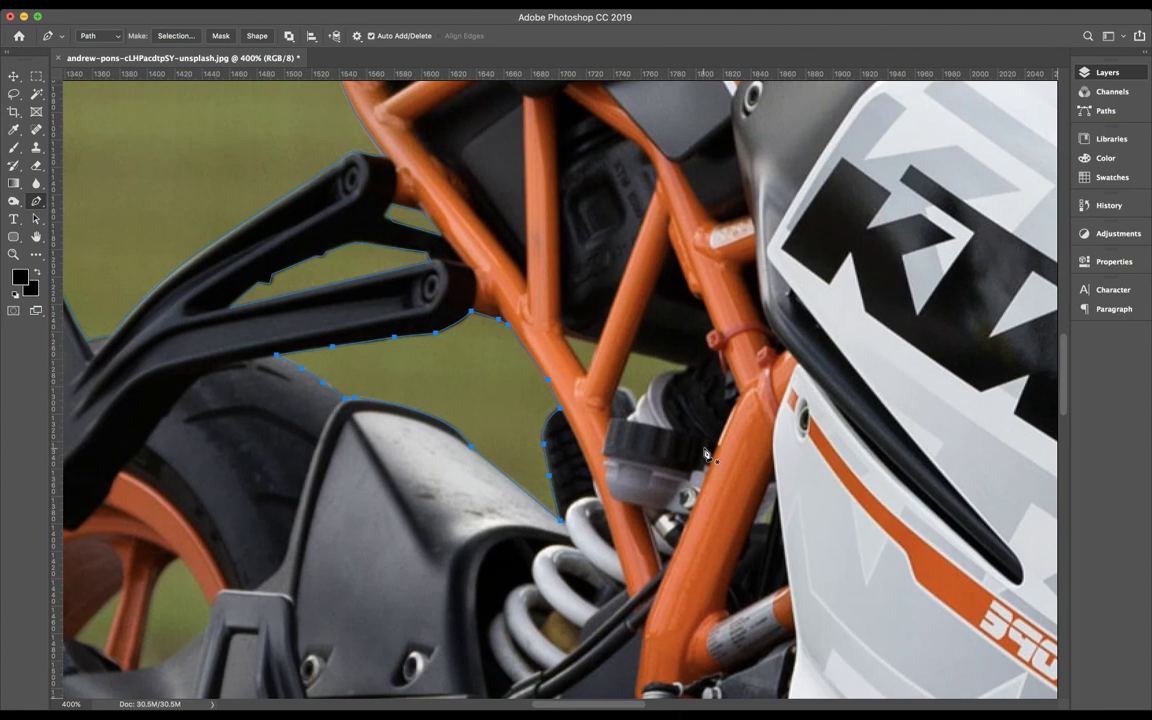
{"action": "left_click", "coordinate": [598, 343]}
{"action": "left_click", "coordinate": [565, 334]}
{"action": "left_click", "coordinate": [587, 377]}
{"action": "left_click", "coordinate": [619, 386]}
{"action": "left_click", "coordinate": [632, 352]}
{"action": "left_click", "coordinate": [688, 369]}
{"action": "left_click_drag", "start_coordinate": [648, 379], "coordinate": [648, 408]}
{"action": "left_click", "coordinate": [637, 414], "text": "alt"}
Trace and close a path around the gap along the rear spoke
{"action": "scroll", "coordinate": [603, 391], "scroll_direction": "left", "scroll_amount": 5}
{"action": "scroll", "coordinate": [610, 420], "scroll_direction": "down", "scroll_amount": 3}
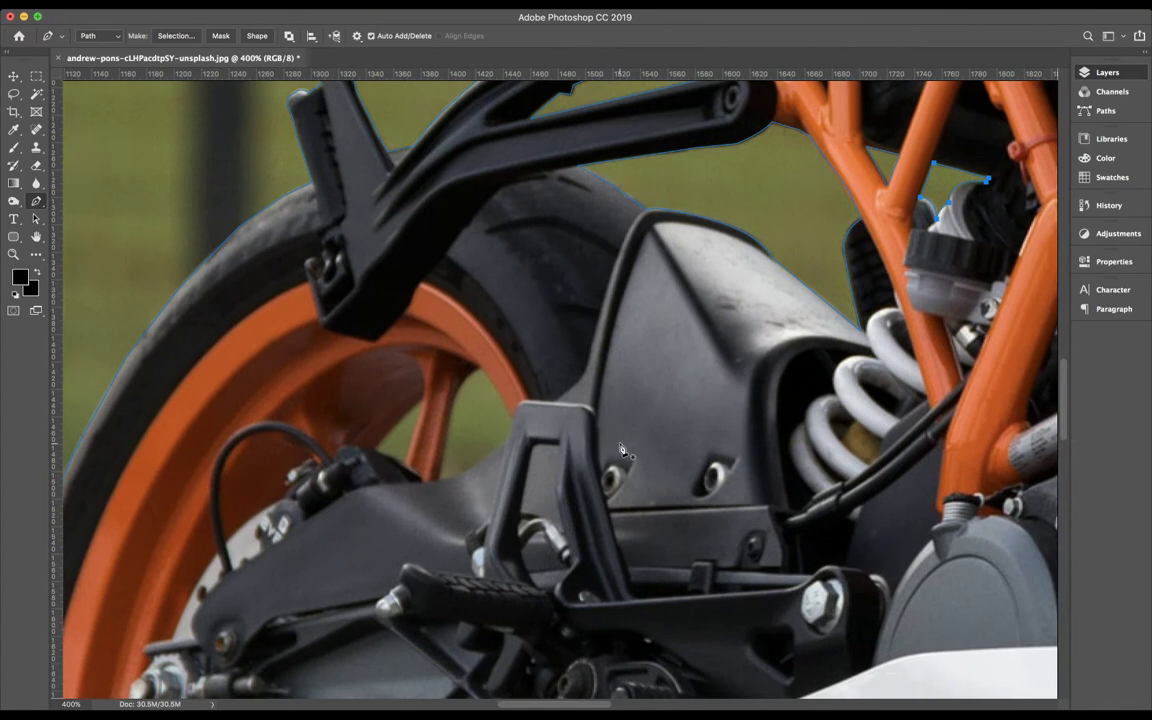
{"action": "scroll", "coordinate": [621, 450], "scroll_direction": "left", "scroll_amount": 1}
{"action": "left_click", "coordinate": [466, 481]}
{"action": "left_click", "coordinate": [475, 432]}
{"action": "left_click", "coordinate": [481, 402]}
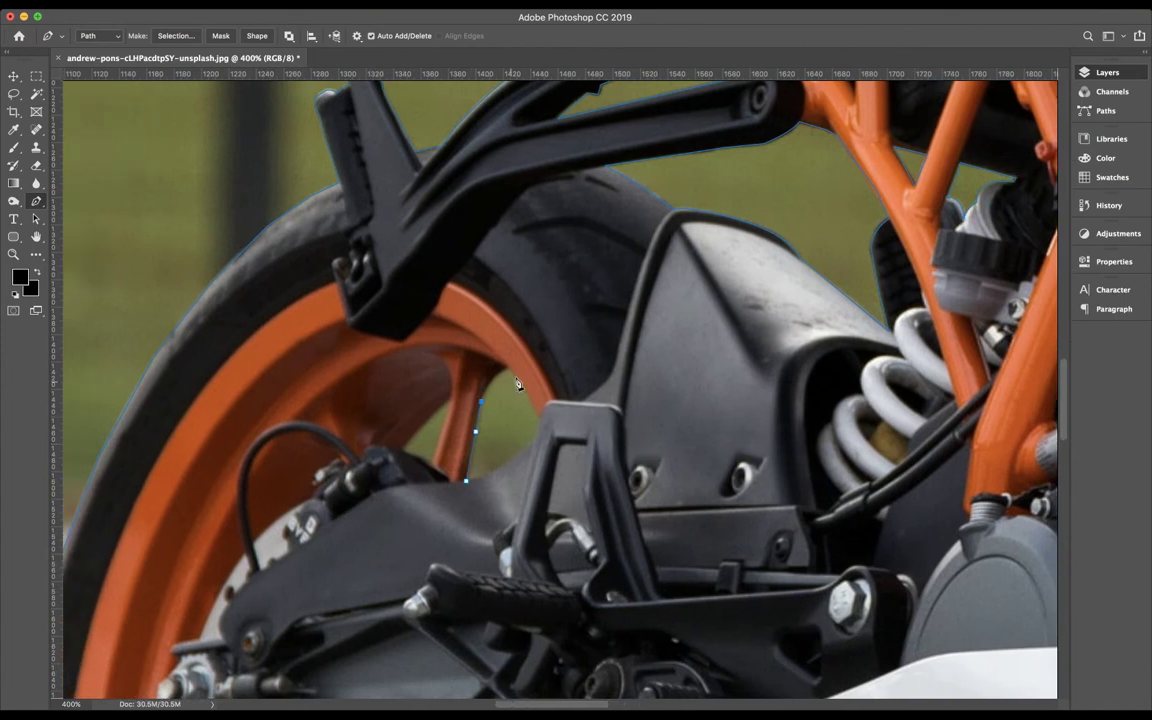
{"action": "left_click", "coordinate": [487, 377]}
{"action": "left_click", "coordinate": [509, 371]}
{"action": "left_click", "coordinate": [534, 440]}
{"action": "left_click", "coordinate": [479, 480]}
{"action": "left_click", "coordinate": [454, 407], "text": "ctrl"}
Begin a new path beside the rear spoke, curving along the swingarm edge
{"action": "left_click", "coordinate": [450, 399]}
{"action": "left_click_drag", "start_coordinate": [399, 452], "coordinate": [386, 471]}
{"action": "left_click", "coordinate": [401, 453]}
Check the whole bike, zoom into the rear wheel, and place two anchors under the brake disc
{"action": "key", "text": "super+minus"}
{"action": "key", "text": "super+minus"}
{"action": "key", "text": "super+minus"}
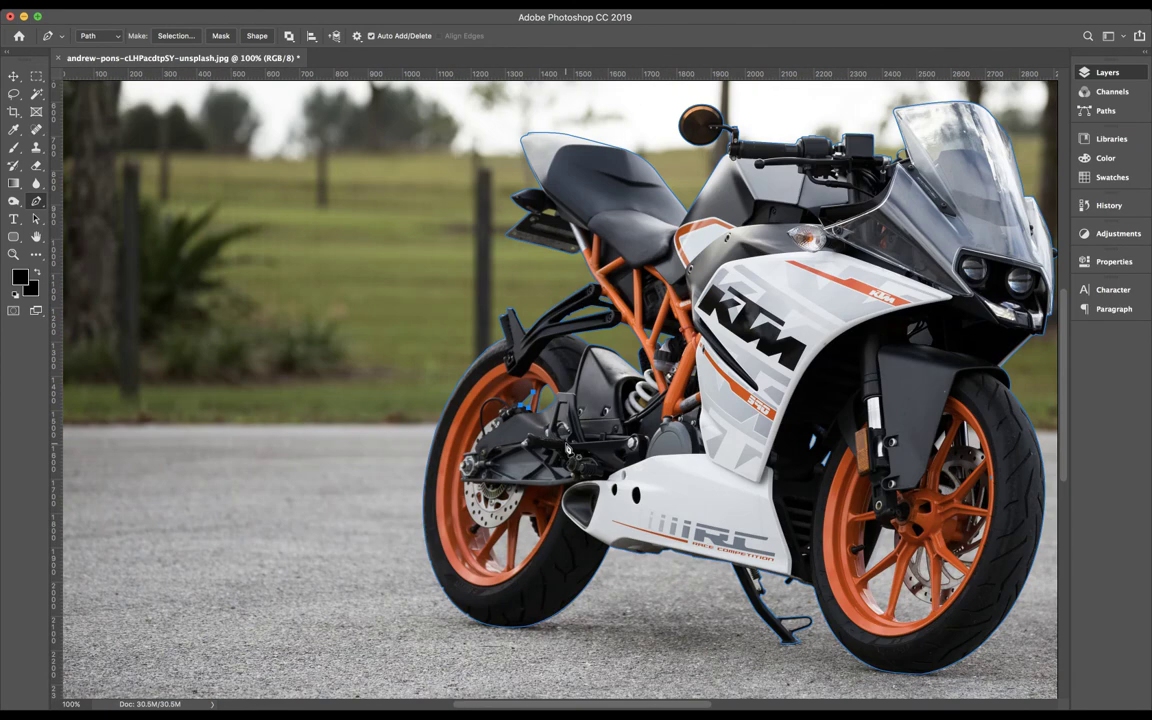
{"action": "scroll", "coordinate": [568, 452], "scroll_direction": "right", "scroll_amount": 3}
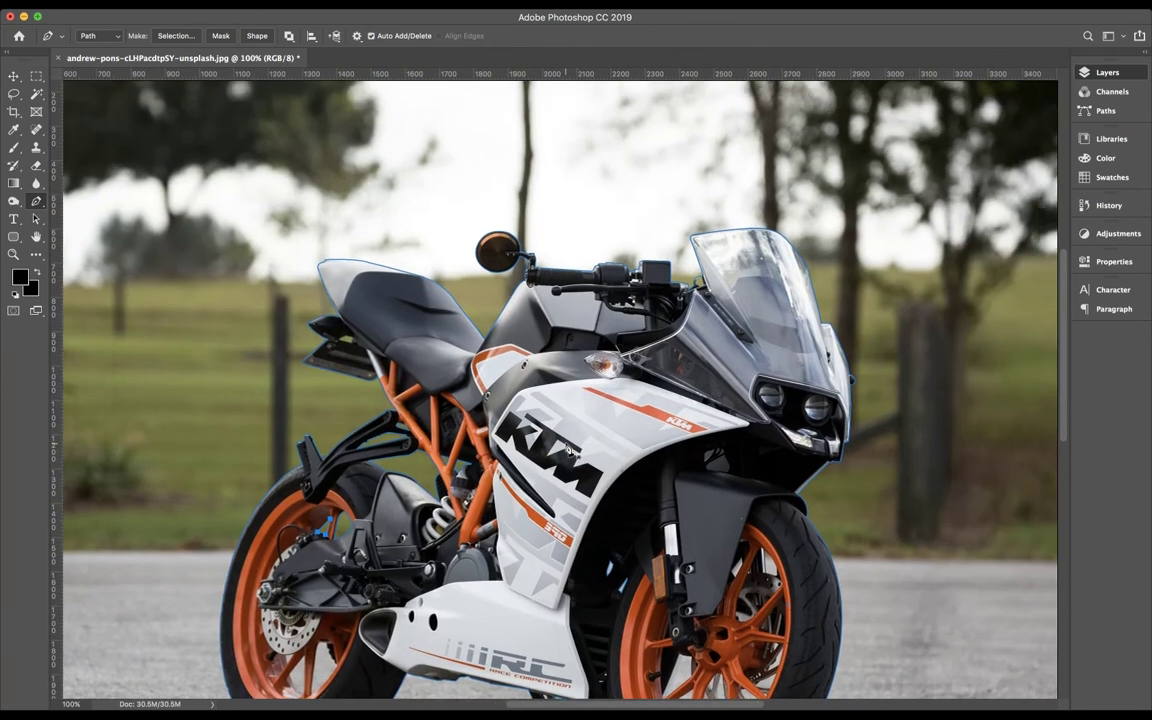
{"action": "scroll", "coordinate": [568, 451], "scroll_direction": "left", "scroll_amount": 5}
{"action": "scroll", "coordinate": [568, 451], "scroll_direction": "down", "scroll_amount": 2}
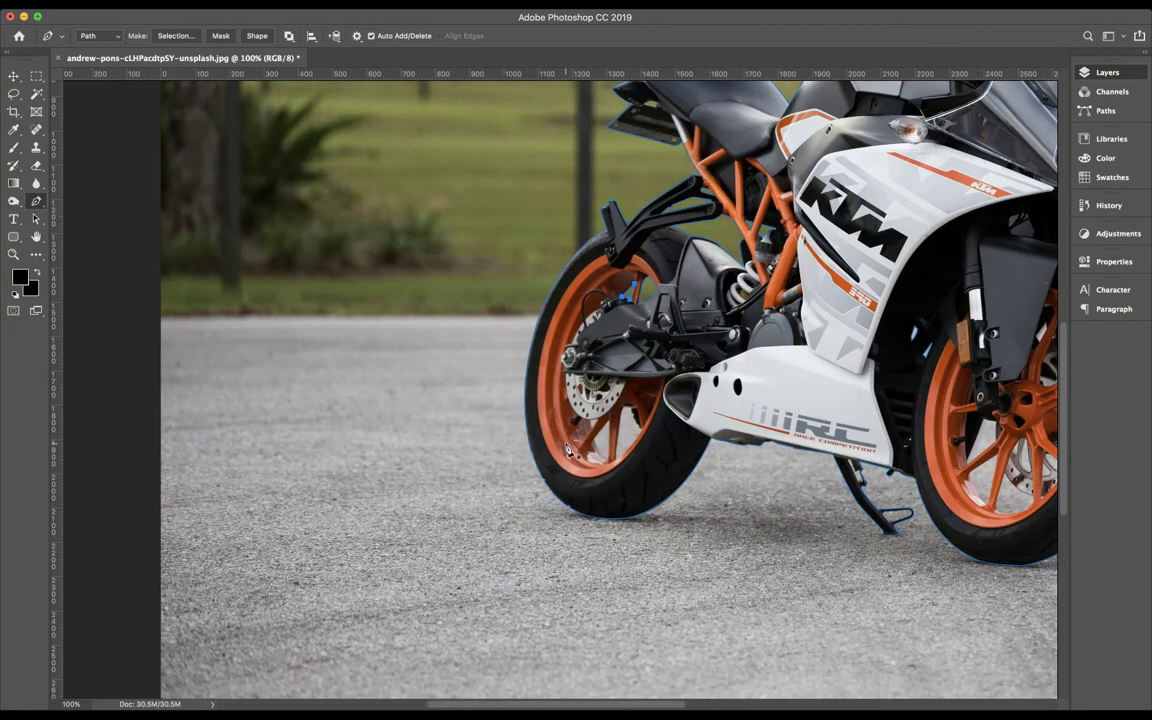
{"action": "key", "text": "super+plus"}
{"action": "key", "text": "super+plus"}
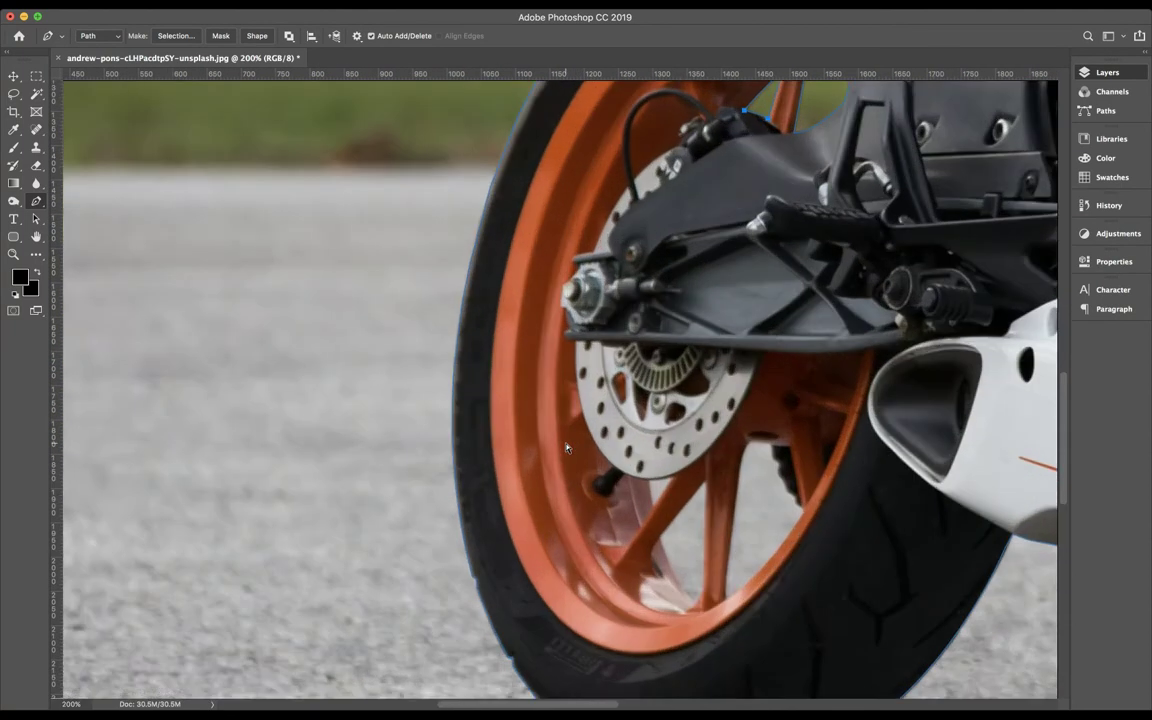
{"action": "scroll", "coordinate": [652, 432], "scroll_direction": "up", "scroll_amount": 1}
{"action": "scroll", "coordinate": [652, 432], "scroll_direction": "right", "scroll_amount": 1}
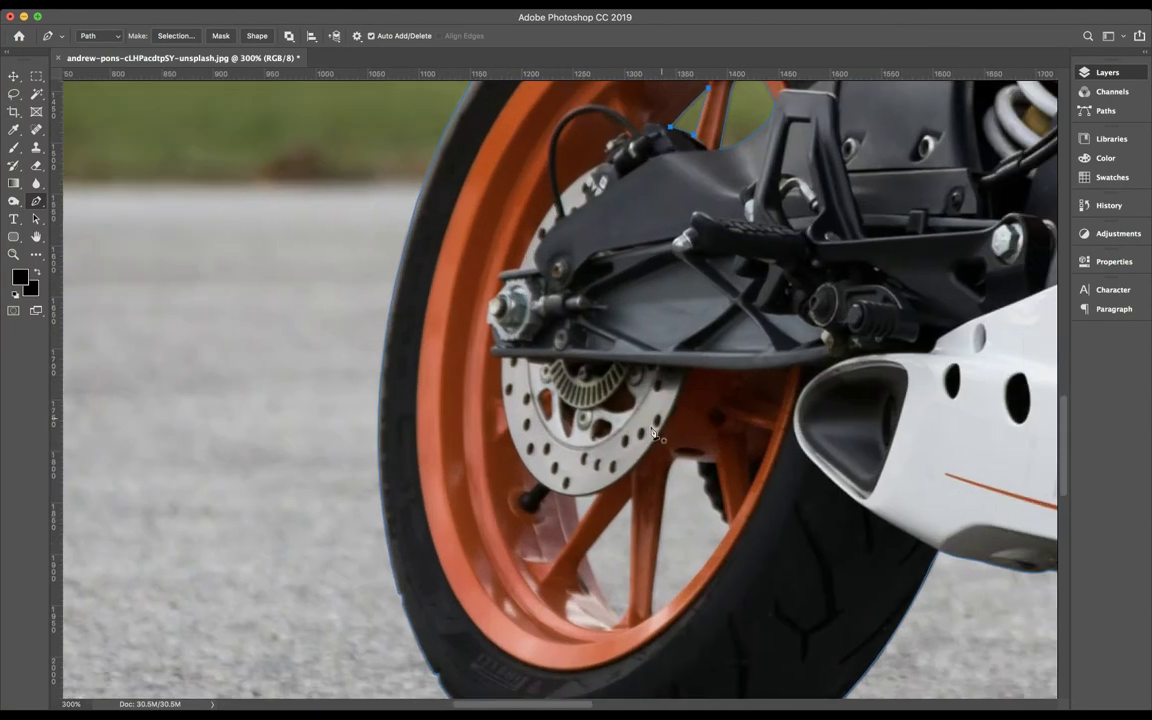
{"action": "left_click", "coordinate": [578, 521]}
{"action": "left_click", "coordinate": [596, 497]}
Fix the upper anchor along the disc edge and close the small triangular gap path
{"action": "scroll", "coordinate": [580, 523], "scroll_direction": "up", "scroll_amount": 2, "text": "alt"}
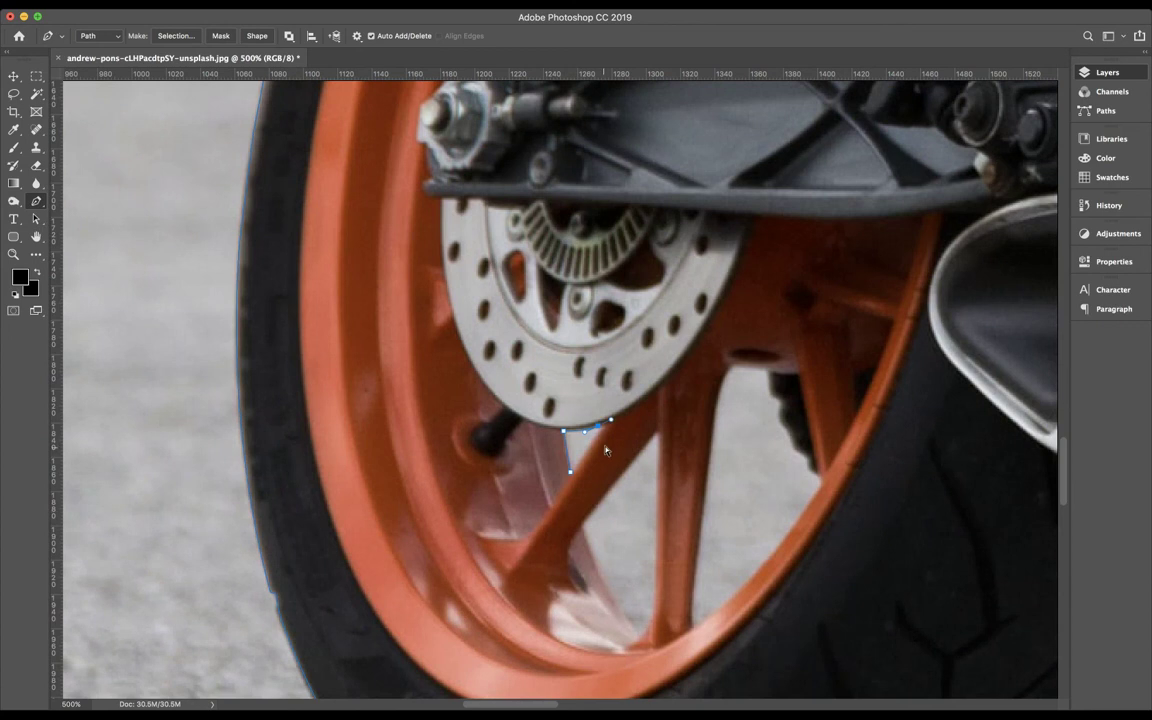
{"action": "left_click", "coordinate": [598, 428]}
{"action": "left_click_drag", "start_coordinate": [603, 429], "coordinate": [609, 423]}
{"action": "left_click", "coordinate": [570, 472]}
Start outlining the next spoke gap, down the spoke and along the rim toward the hub
{"action": "left_click", "coordinate": [657, 431]}
{"action": "left_click", "coordinate": [656, 609]}
{"action": "left_click", "coordinate": [638, 636]}
{"action": "left_click_drag", "start_coordinate": [582, 522], "coordinate": [565, 461]}
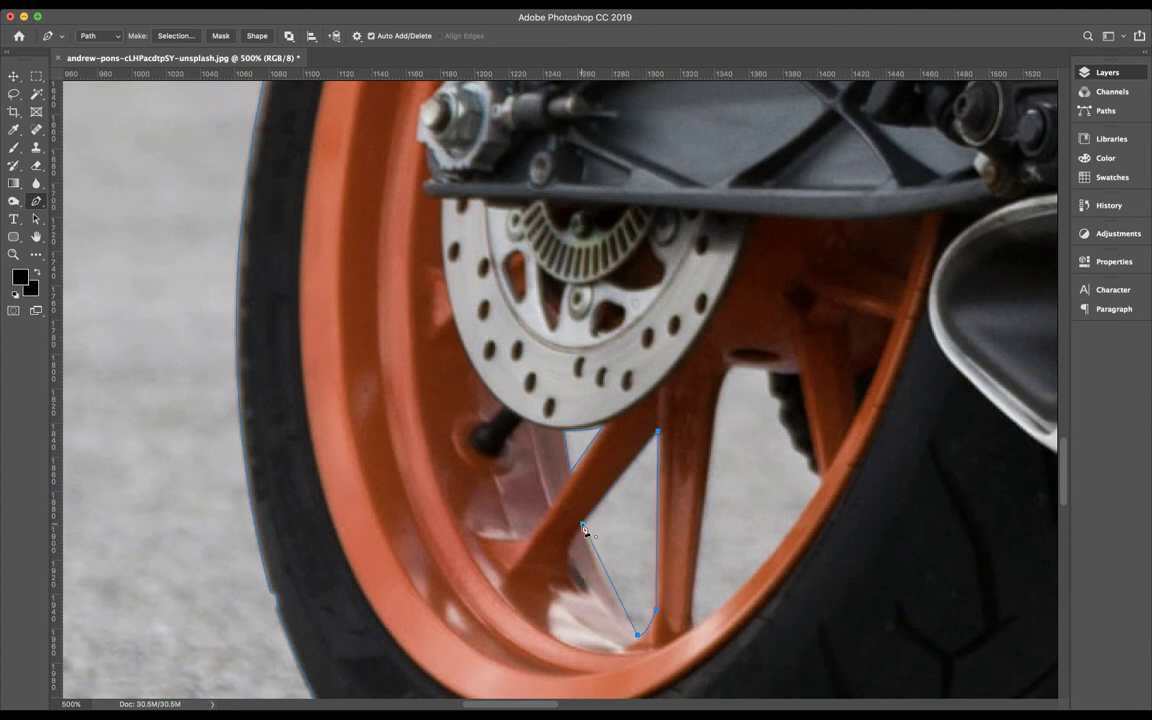
{"action": "left_click", "coordinate": [693, 630]}
{"action": "left_click_drag", "start_coordinate": [725, 372], "coordinate": [739, 365]}
{"action": "left_click", "coordinate": [725, 372], "text": "alt"}
Finish the spoke gap path along the hub and spoke edges, closing it at the rim
{"action": "key", "text": "ctrl+z"}
{"action": "left_click_drag", "start_coordinate": [766, 370], "coordinate": [771, 398]}
{"action": "left_click", "coordinate": [780, 400]}
{"action": "left_click", "coordinate": [777, 416]}
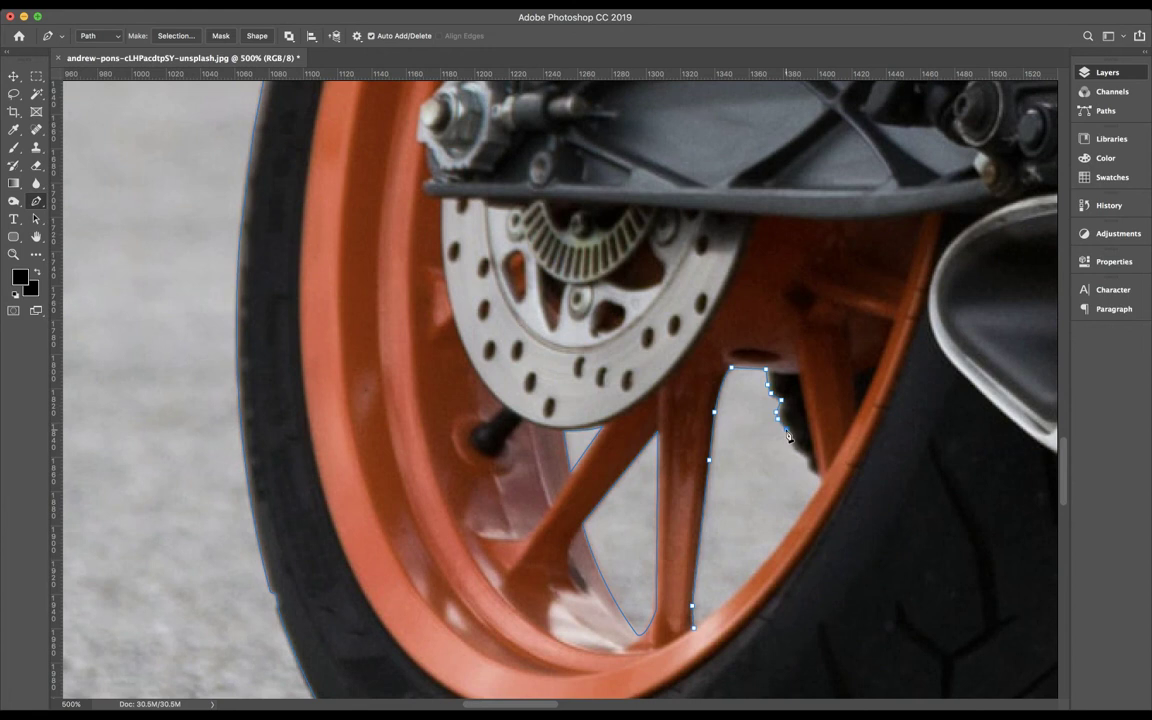
{"action": "left_click", "coordinate": [818, 477]}
{"action": "left_click", "coordinate": [695, 630]}
Zoom out and pan from the rear wheel over to the handlebars
{"action": "key", "text": "ctrl+minus"}
{"action": "scroll", "coordinate": [771, 591], "scroll_direction": "right", "scroll_amount": 5}
{"action": "scroll", "coordinate": [771, 591], "scroll_direction": "right", "scroll_amount": 5}
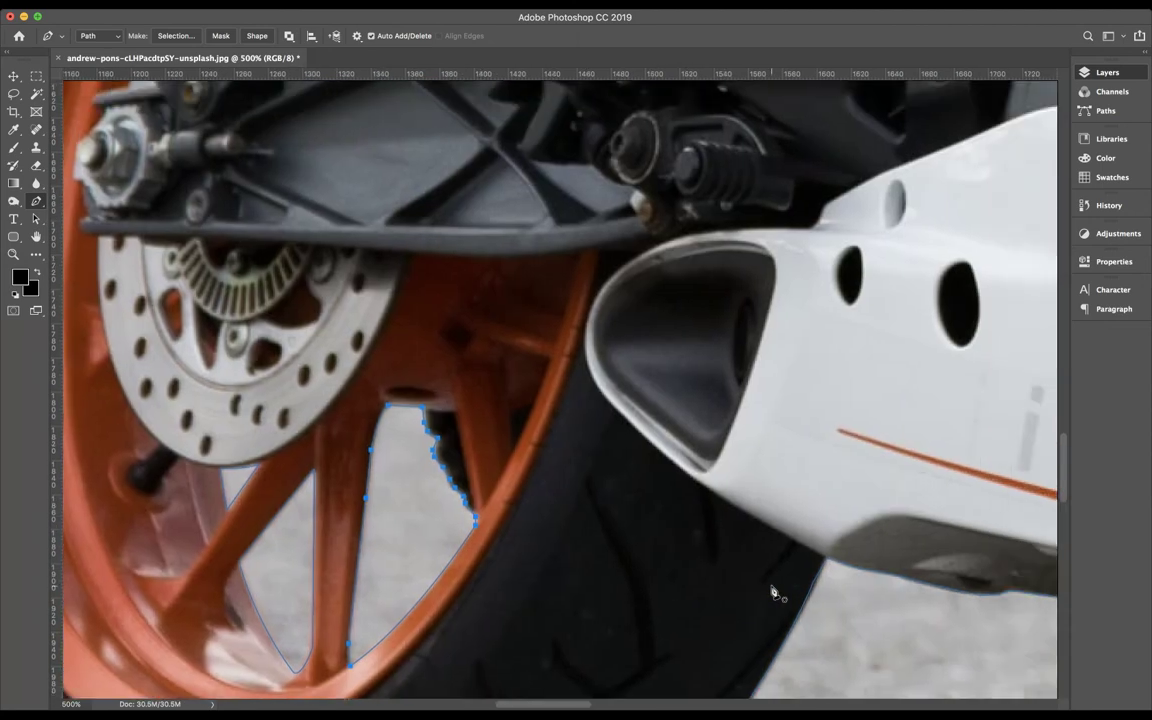
{"action": "scroll", "coordinate": [771, 591], "scroll_direction": "right", "scroll_amount": 5}
{"action": "key", "text": "ctrl+minus"}
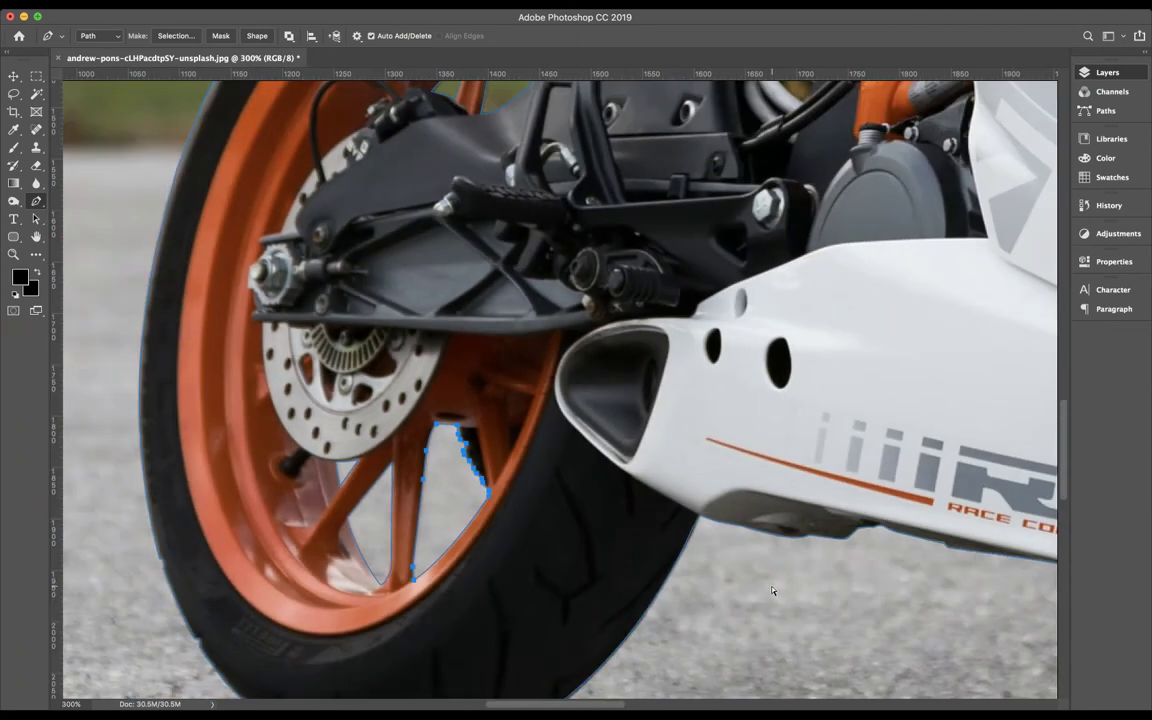
{"action": "key", "text": "ctrl+minus"}
{"action": "scroll", "coordinate": [646, 326], "scroll_direction": "left", "scroll_amount": 3}
{"action": "scroll", "coordinate": [646, 326], "scroll_direction": "up", "scroll_amount": 2}
{"action": "scroll", "coordinate": [646, 326], "scroll_direction": "up", "scroll_amount": 3}
{"action": "scroll", "coordinate": [646, 326], "scroll_direction": "right", "scroll_amount": 2}
{"action": "scroll", "coordinate": [646, 326], "scroll_direction": "up", "scroll_amount": 4}
{"action": "scroll", "coordinate": [646, 326], "scroll_direction": "right", "scroll_amount": 4}
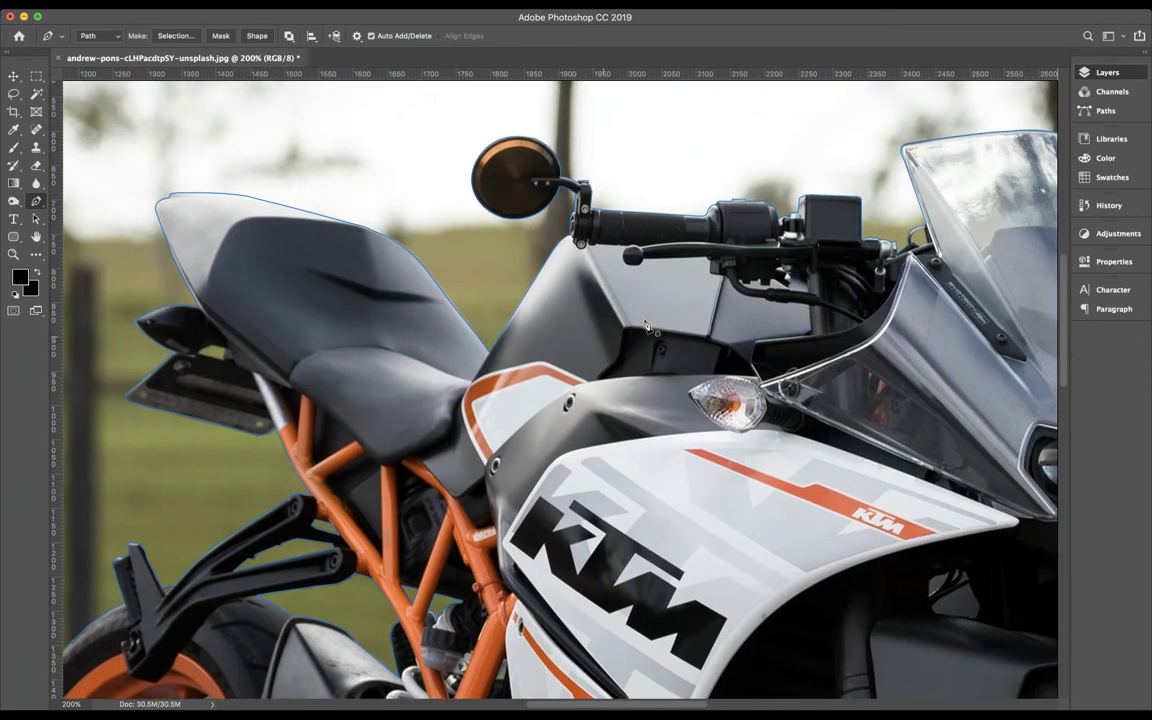
{"action": "scroll", "coordinate": [646, 326], "scroll_direction": "right", "scroll_amount": 2}
{"action": "scroll", "coordinate": [646, 326], "scroll_direction": "up", "scroll_amount": 1}
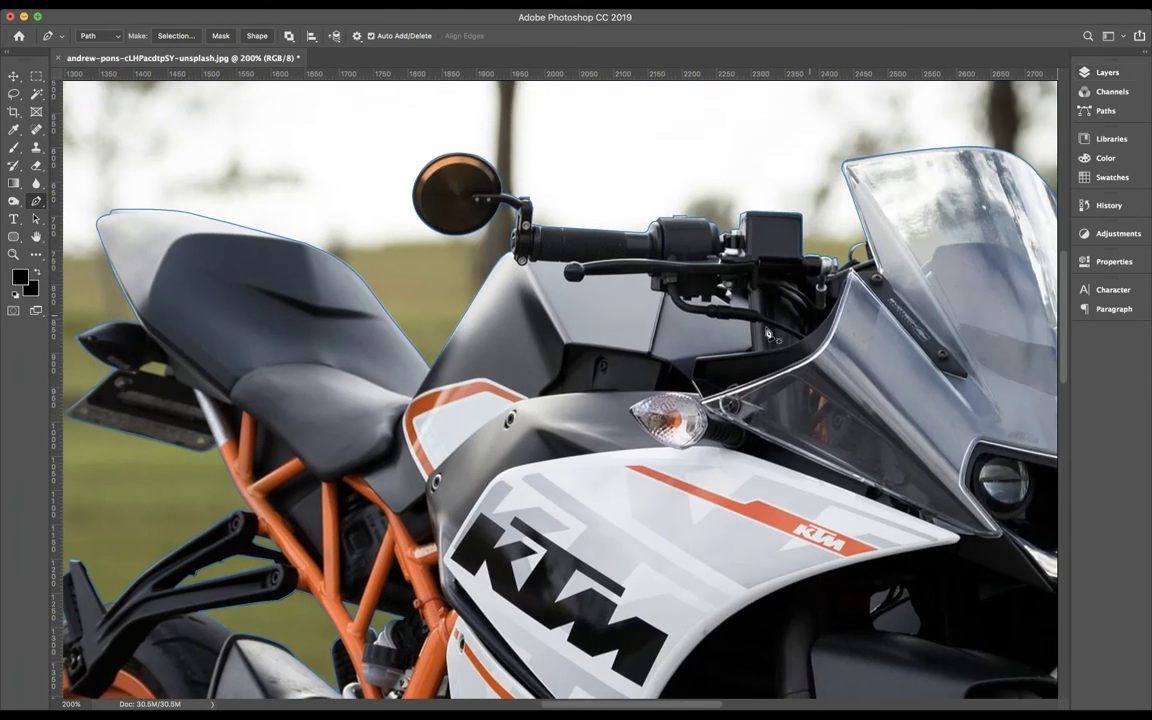
{"action": "scroll", "coordinate": [766, 332], "scroll_direction": "right", "scroll_amount": 2}
{"action": "scroll", "coordinate": [766, 332], "scroll_direction": "right", "scroll_amount": 2}
Zoom in on the mirror mount and start a curved Pen path around its gap
{"action": "key", "text": "ctrl+plus"}
{"action": "key", "text": "ctrl+plus"}
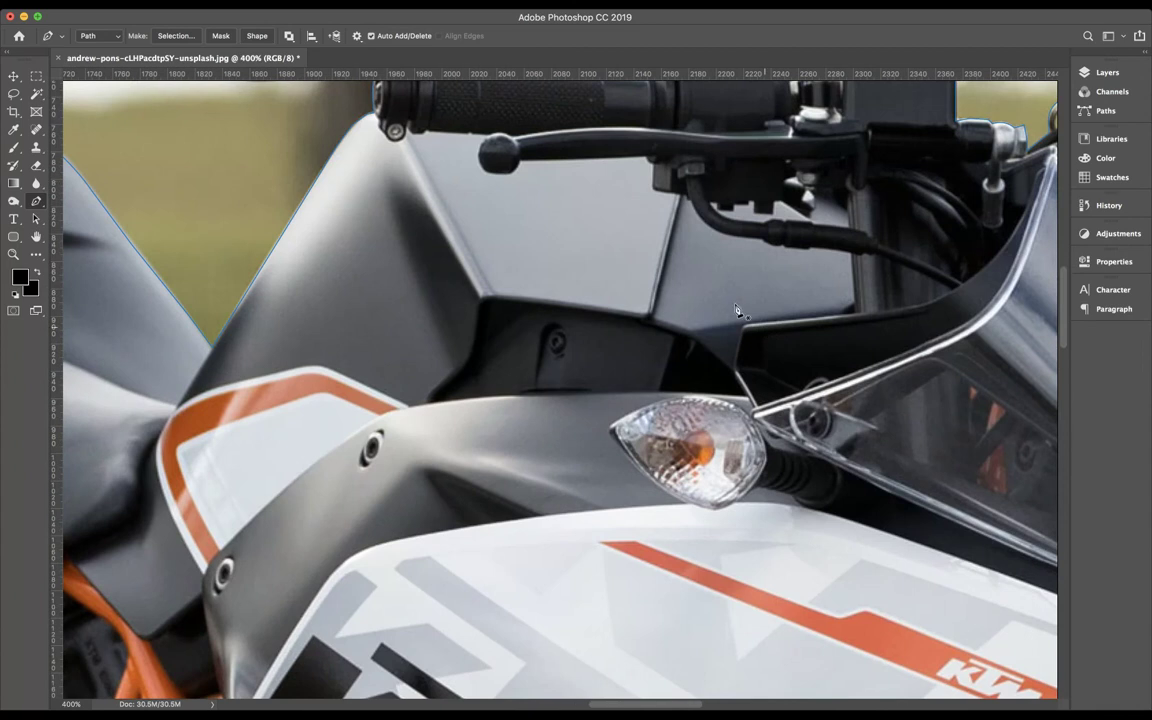
{"action": "scroll", "coordinate": [740, 260], "scroll_direction": "up", "scroll_amount": 4}
{"action": "scroll", "coordinate": [740, 260], "scroll_direction": "right", "scroll_amount": 2}
{"action": "scroll", "coordinate": [717, 186], "scroll_direction": "up", "scroll_amount": 3}
{"action": "scroll", "coordinate": [717, 186], "scroll_direction": "right", "scroll_amount": 1}
{"action": "scroll", "coordinate": [717, 187], "scroll_direction": "right", "scroll_amount": 5}
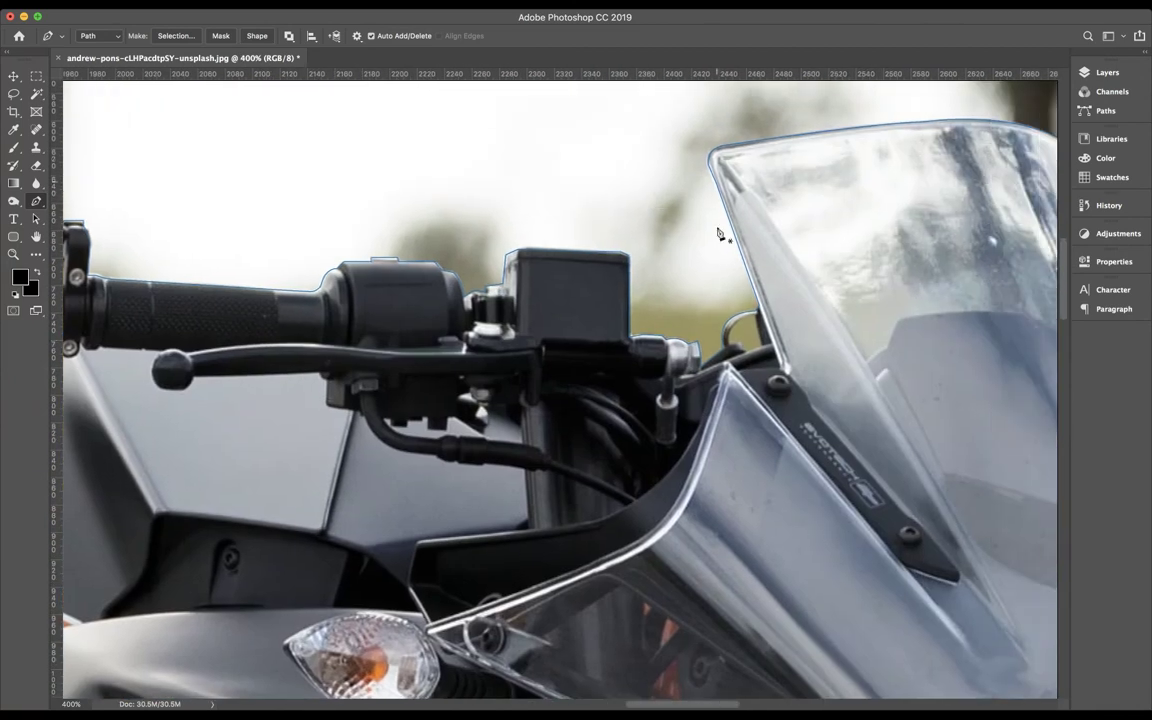
{"action": "scroll", "coordinate": [731, 348], "scroll_direction": "up", "scroll_amount": 2}
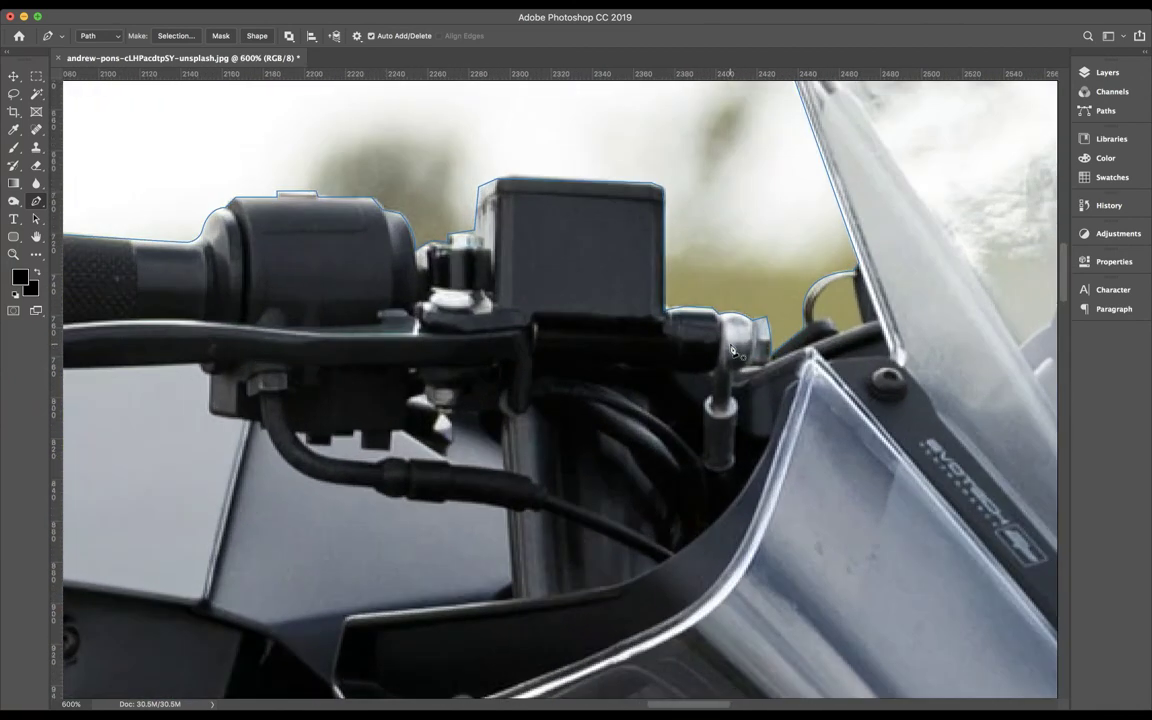
{"action": "scroll", "coordinate": [725, 347], "scroll_direction": "up", "scroll_amount": 1}
{"action": "left_click", "coordinate": [639, 332]}
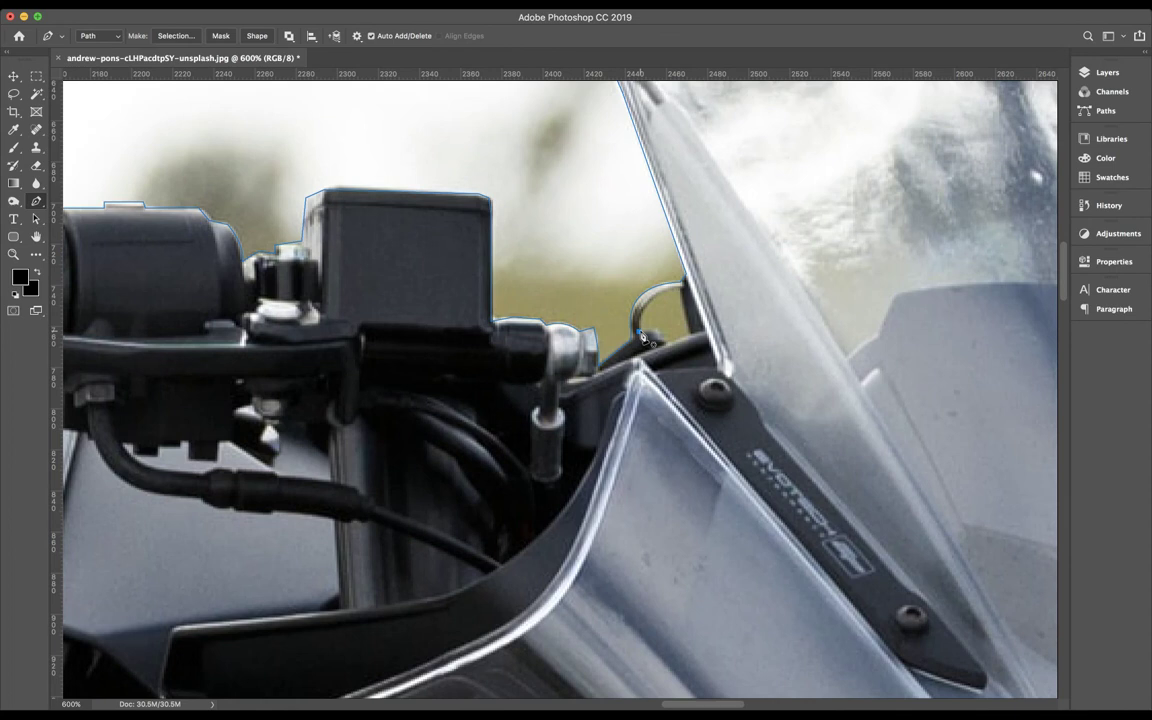
{"action": "left_click_drag", "start_coordinate": [683, 289], "coordinate": [714, 295]}
{"action": "left_click", "coordinate": [683, 290], "text": "alt"}
{"action": "left_click", "coordinate": [686, 315]}
{"action": "scroll", "coordinate": [580, 300], "scroll_direction": "up", "scroll_amount": 2}
Pan to the front wheel and start a Pen path along one spoke gap's edge
{"action": "scroll", "coordinate": [610, 318], "scroll_direction": "down", "scroll_amount": 2}
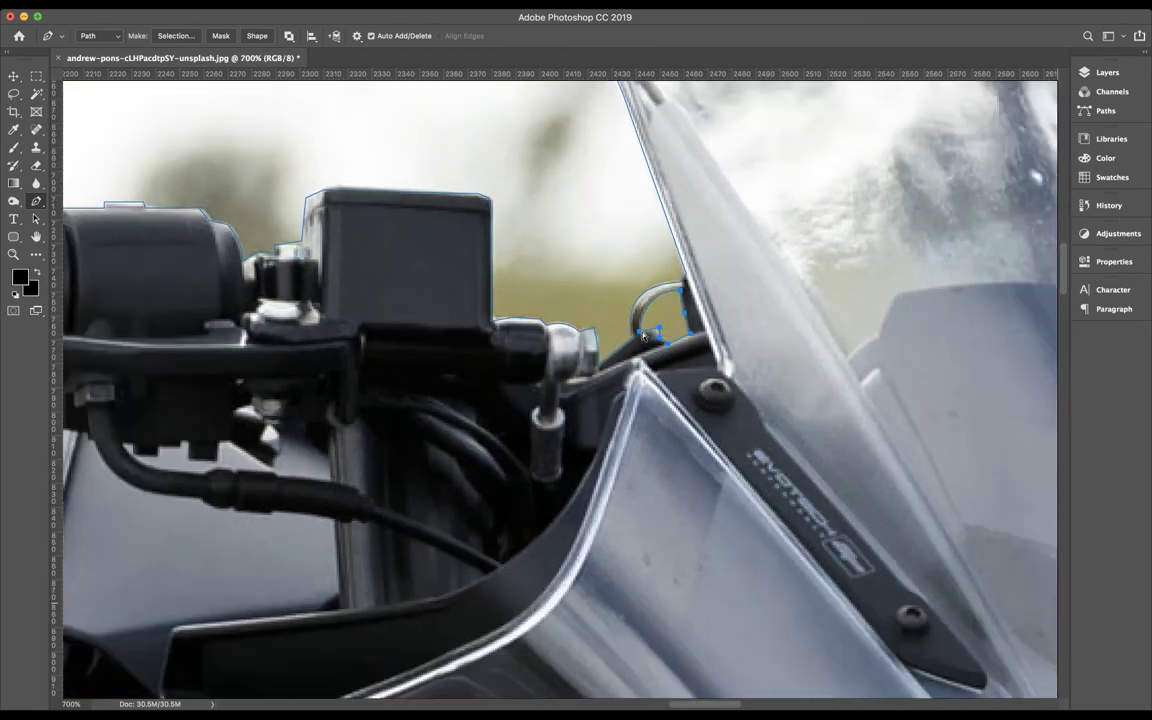
{"action": "scroll", "coordinate": [578, 298], "scroll_direction": "down", "scroll_amount": 1}
{"action": "scroll", "coordinate": [578, 298], "scroll_direction": "down", "scroll_amount": 2}
{"action": "scroll", "coordinate": [693, 443], "scroll_direction": "down", "scroll_amount": 1}
{"action": "scroll", "coordinate": [693, 443], "scroll_direction": "down", "scroll_amount": 1}
{"action": "scroll", "coordinate": [693, 443], "scroll_direction": "down", "scroll_amount": 5}
{"action": "scroll", "coordinate": [693, 443], "scroll_direction": "down", "scroll_amount": 3}
{"action": "scroll", "coordinate": [692, 442], "scroll_direction": "down", "scroll_amount": 1}
{"action": "scroll", "coordinate": [692, 443], "scroll_direction": "up", "scroll_amount": 2}
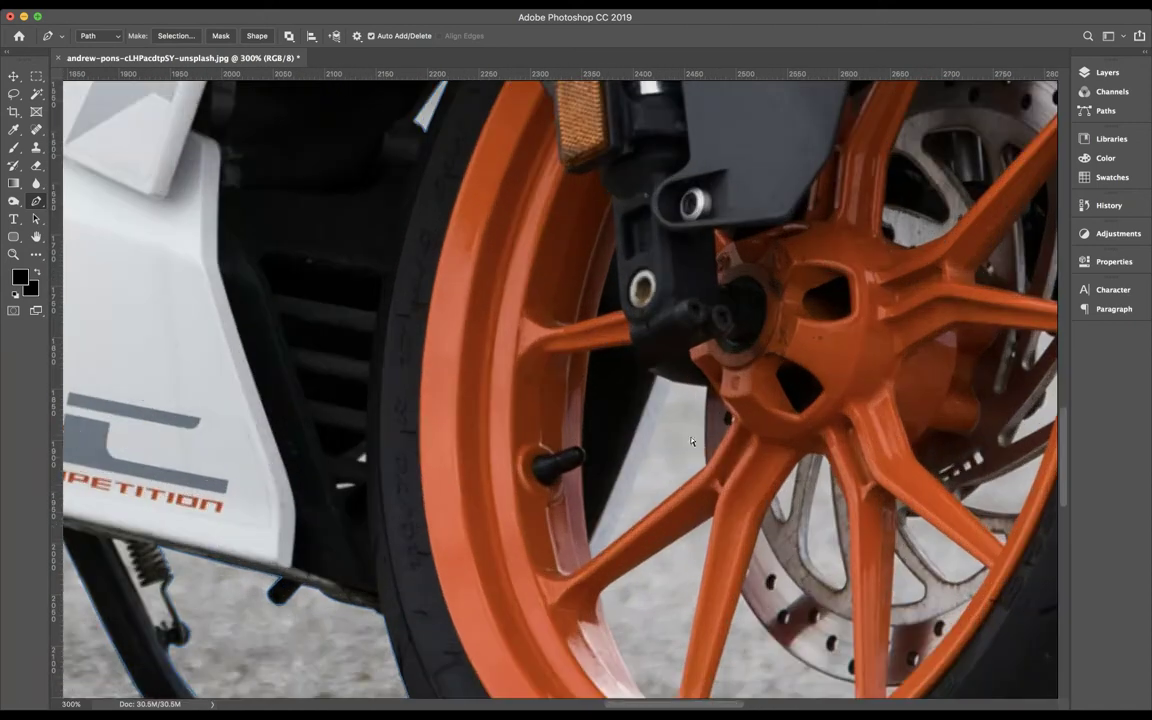
{"action": "scroll", "coordinate": [810, 396], "scroll_direction": "right", "scroll_amount": 3}
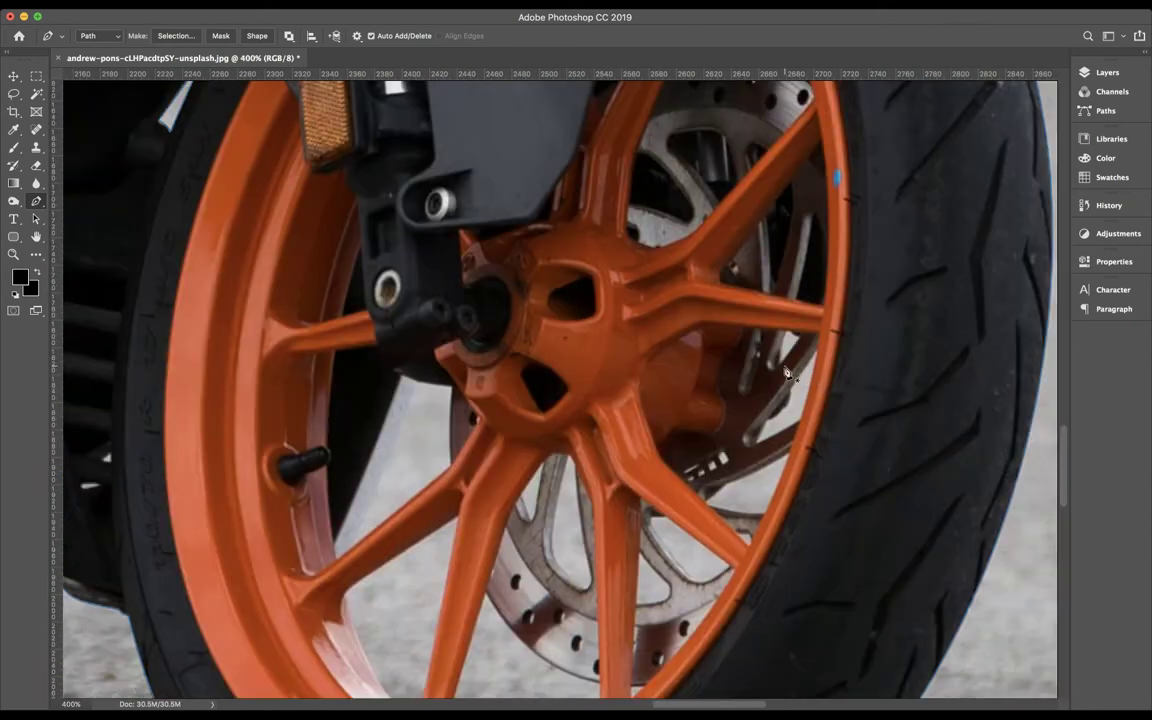
{"action": "scroll", "coordinate": [790, 375], "scroll_direction": "up", "scroll_amount": 1}
{"action": "scroll", "coordinate": [785, 371], "scroll_direction": "up", "scroll_amount": 1}
{"action": "scroll", "coordinate": [785, 371], "scroll_direction": "right", "scroll_amount": 2}
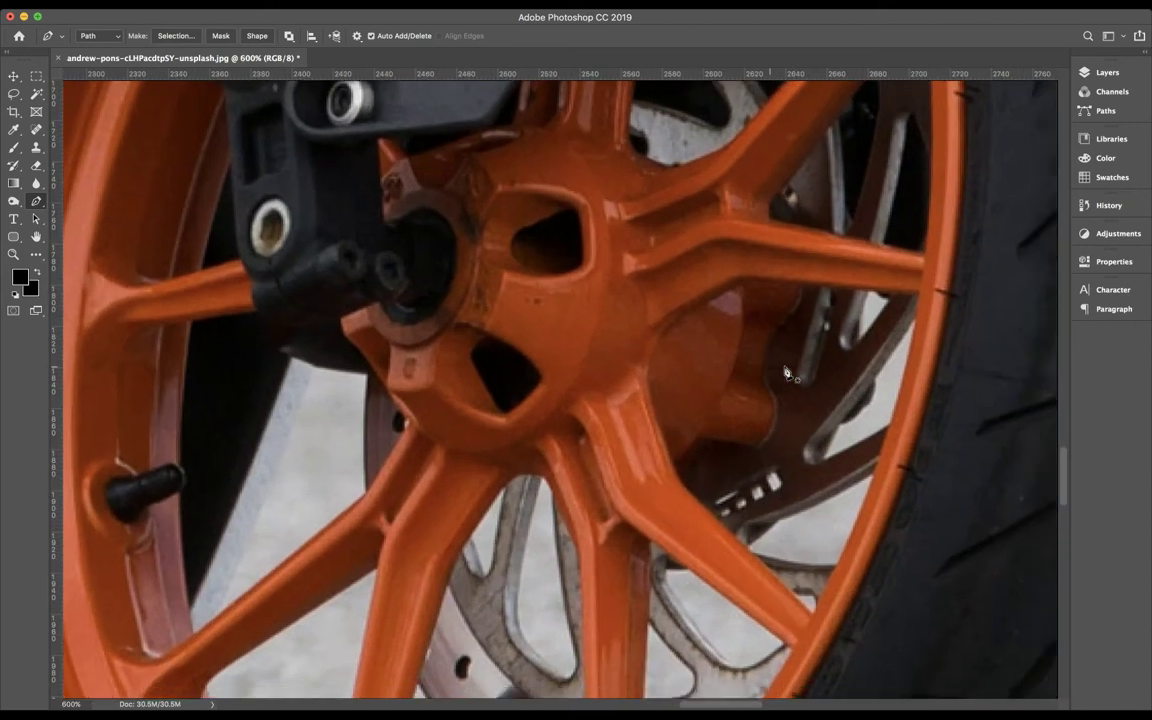
{"action": "scroll", "coordinate": [790, 360], "scroll_direction": "right", "scroll_amount": 2}
{"action": "left_click", "coordinate": [835, 291]}
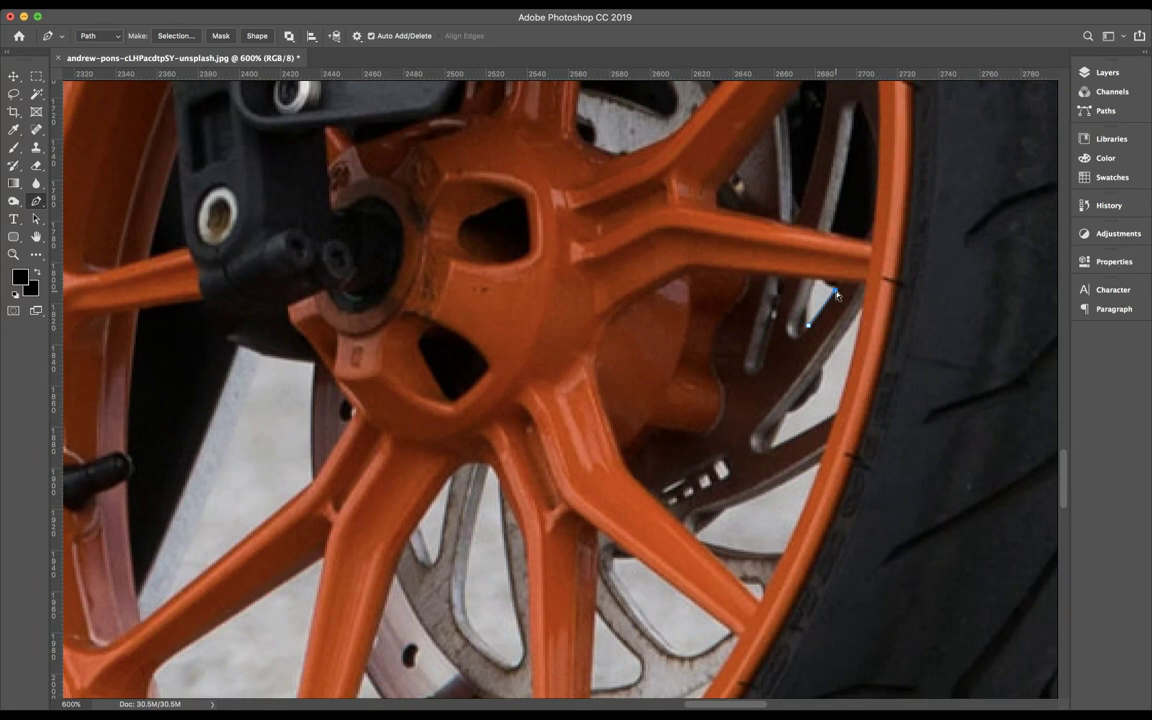
{"action": "left_click", "coordinate": [824, 284]}
{"action": "left_click", "coordinate": [809, 309]}
{"action": "left_click", "coordinate": [822, 366]}
{"action": "left_click", "coordinate": [836, 346]}
Trace that gap up and down the rim and close the path
{"action": "left_click", "coordinate": [861, 307]}
{"action": "left_click", "coordinate": [840, 401]}
{"action": "left_click", "coordinate": [803, 433]}
{"action": "left_click", "coordinate": [785, 413]}
{"action": "left_click", "coordinate": [775, 451]}
Start a new path in the next spoke gap, following the spoke edge and rim
{"action": "left_click", "coordinate": [719, 465]}
{"action": "left_click", "coordinate": [703, 481]}
{"action": "left_click", "coordinate": [688, 492]}
{"action": "left_click", "coordinate": [699, 530]}
{"action": "left_click", "coordinate": [765, 491]}
{"action": "left_click", "coordinate": [794, 475]}
{"action": "left_click", "coordinate": [800, 520]}
{"action": "left_click", "coordinate": [783, 549]}
Curve the outline along the brake disc edge, ending on a corner anchor
{"action": "left_click", "coordinate": [729, 553]}
{"action": "left_click", "coordinate": [701, 530]}
{"action": "left_click_drag", "start_coordinate": [750, 580], "coordinate": [744, 590]}
{"action": "left_click", "coordinate": [731, 636]}
{"action": "left_click_drag", "start_coordinate": [634, 605], "coordinate": [586, 527]}
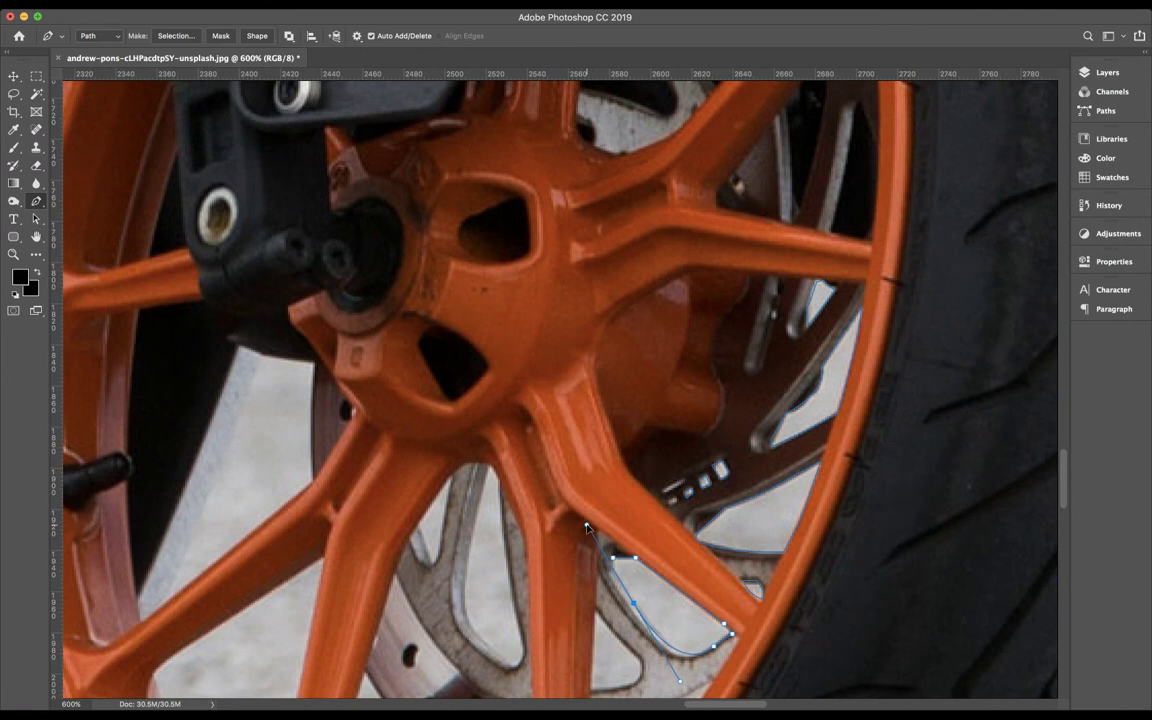
{"action": "left_click", "coordinate": [634, 605], "text": "alt"}
Extend the path along the disc with curved anchors, undoing a misplaced one
{"action": "scroll", "coordinate": [615, 567], "scroll_direction": "down", "scroll_amount": 3}
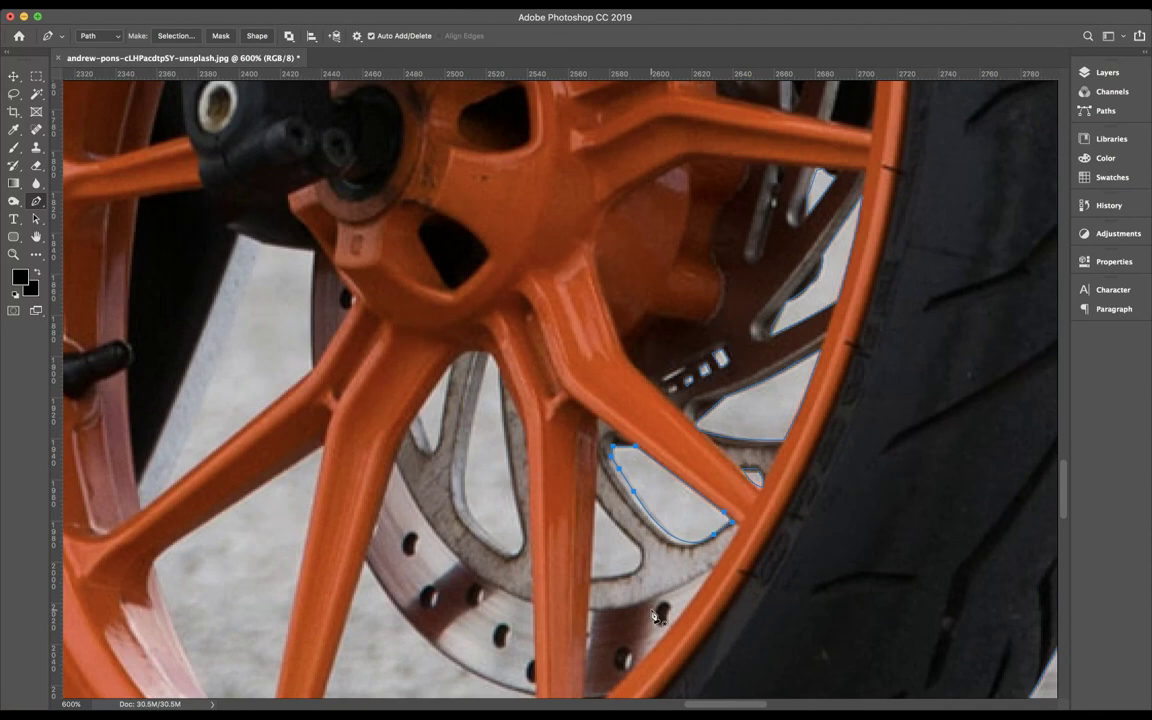
{"action": "left_click", "coordinate": [621, 532]}
{"action": "left_click_drag", "start_coordinate": [636, 567], "coordinate": [625, 580]}
{"action": "left_click", "coordinate": [615, 580]}
{"action": "key", "text": "ctrl+z"}
{"action": "left_click_drag", "start_coordinate": [591, 578], "coordinate": [554, 579]}
{"action": "left_click", "coordinate": [590, 578], "text": "alt"}
Trace up the spoke and around the gap's top, closing it with a rounded curve
{"action": "left_click", "coordinate": [512, 498]}
{"action": "left_click", "coordinate": [506, 451]}
{"action": "left_click_drag", "start_coordinate": [472, 517], "coordinate": [486, 530]}
{"action": "left_click", "coordinate": [500, 544]}
{"action": "left_click", "coordinate": [523, 536]}
{"action": "left_click_drag", "start_coordinate": [523, 537], "coordinate": [521, 505]}
Start a new path at the next gap and run it up the spoke edge to a corner
{"action": "left_click", "coordinate": [430, 449]}
{"action": "left_click_drag", "start_coordinate": [420, 415], "coordinate": [417, 411]}
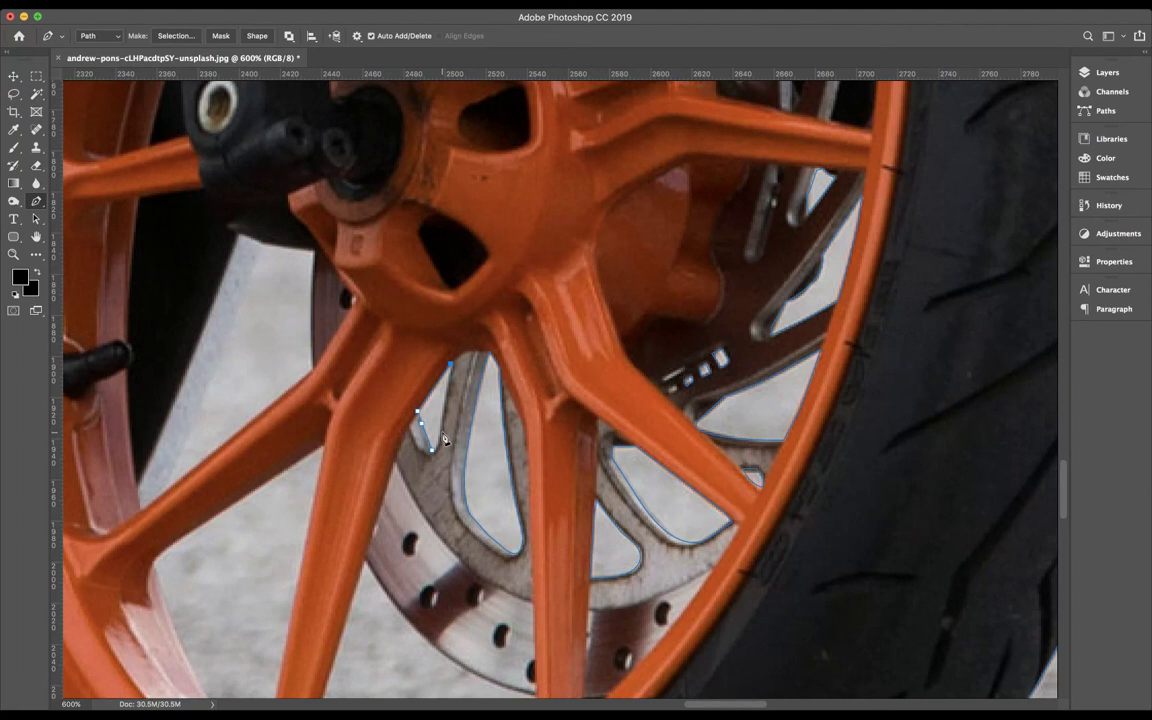
{"action": "left_click", "coordinate": [436, 455]}
{"action": "scroll", "coordinate": [335, 386], "scroll_direction": "left", "scroll_amount": 5}
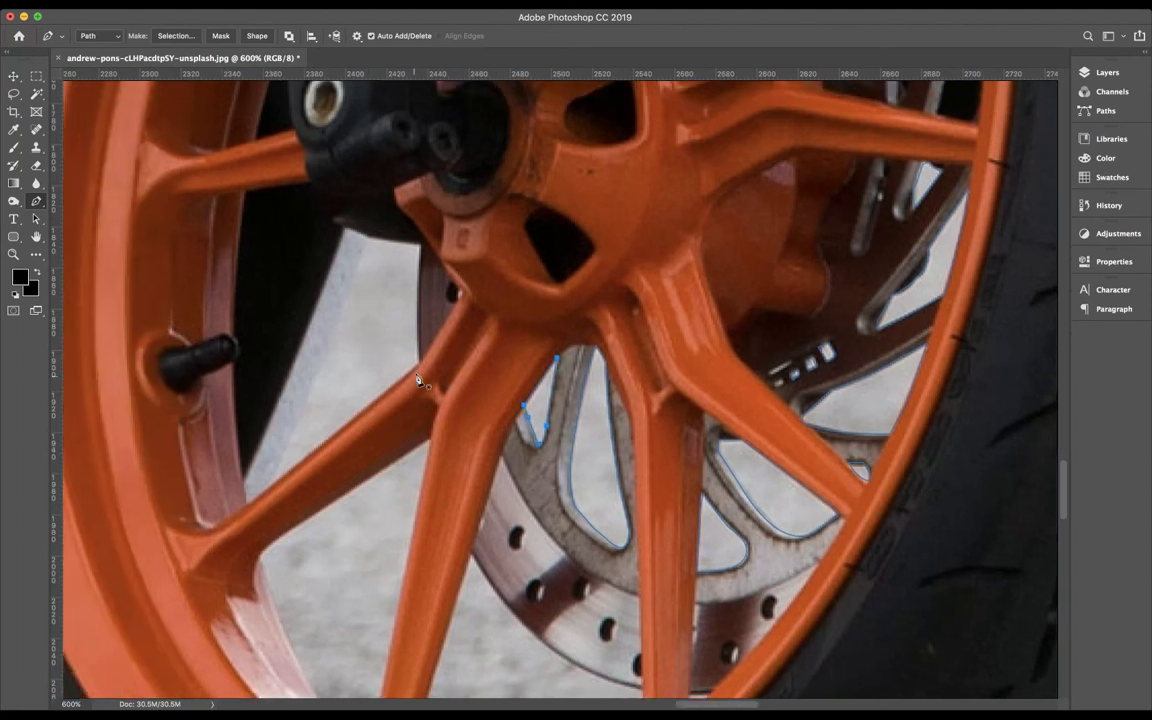
{"action": "left_click_drag", "start_coordinate": [420, 248], "coordinate": [425, 232]}
{"action": "left_click", "coordinate": [421, 244]}
{"action": "scroll", "coordinate": [363, 242], "scroll_direction": "left", "scroll_amount": 5}
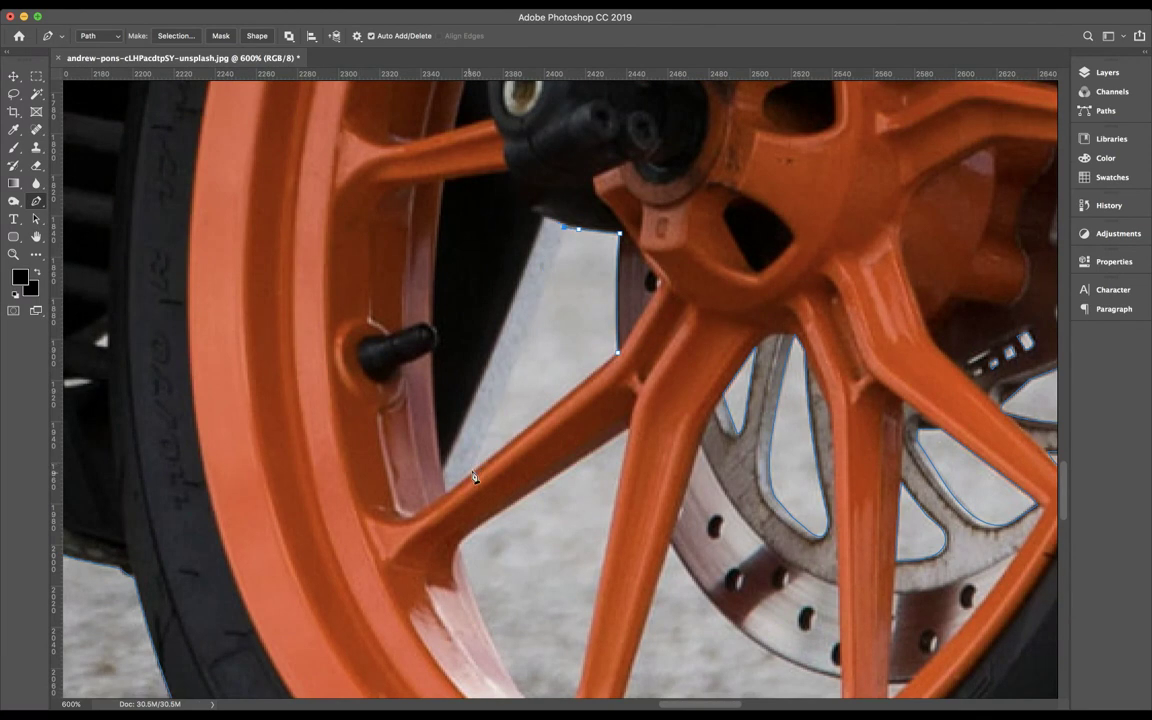
Outline the first lower spoke gap down to the rim and close it with a curve
{"action": "left_click_drag", "start_coordinate": [473, 470], "coordinate": [514, 437]}
{"action": "left_click_drag", "start_coordinate": [617, 352], "coordinate": [663, 314]}
{"action": "left_click_drag", "start_coordinate": [459, 544], "coordinate": [467, 534]}
{"action": "left_click", "coordinate": [611, 439]}
{"action": "left_click", "coordinate": [630, 428]}
{"action": "left_click", "coordinate": [610, 529]}
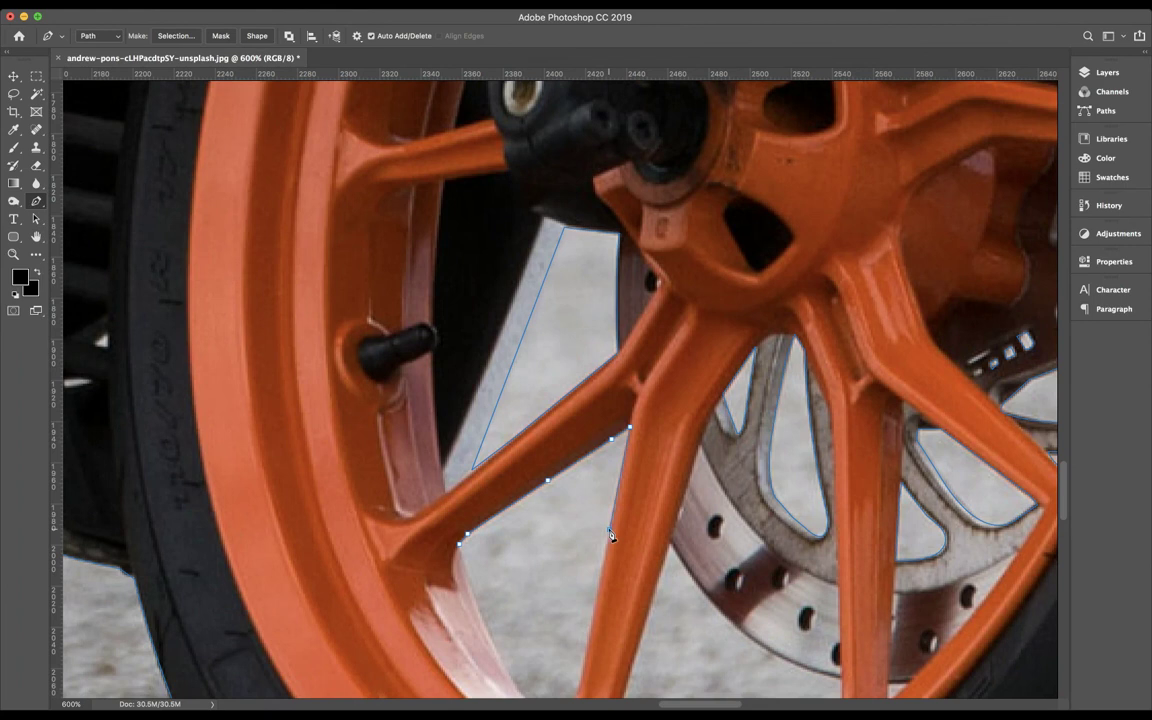
{"action": "scroll", "coordinate": [611, 535], "scroll_direction": "down", "scroll_amount": 5}
{"action": "left_click", "coordinate": [606, 487]}
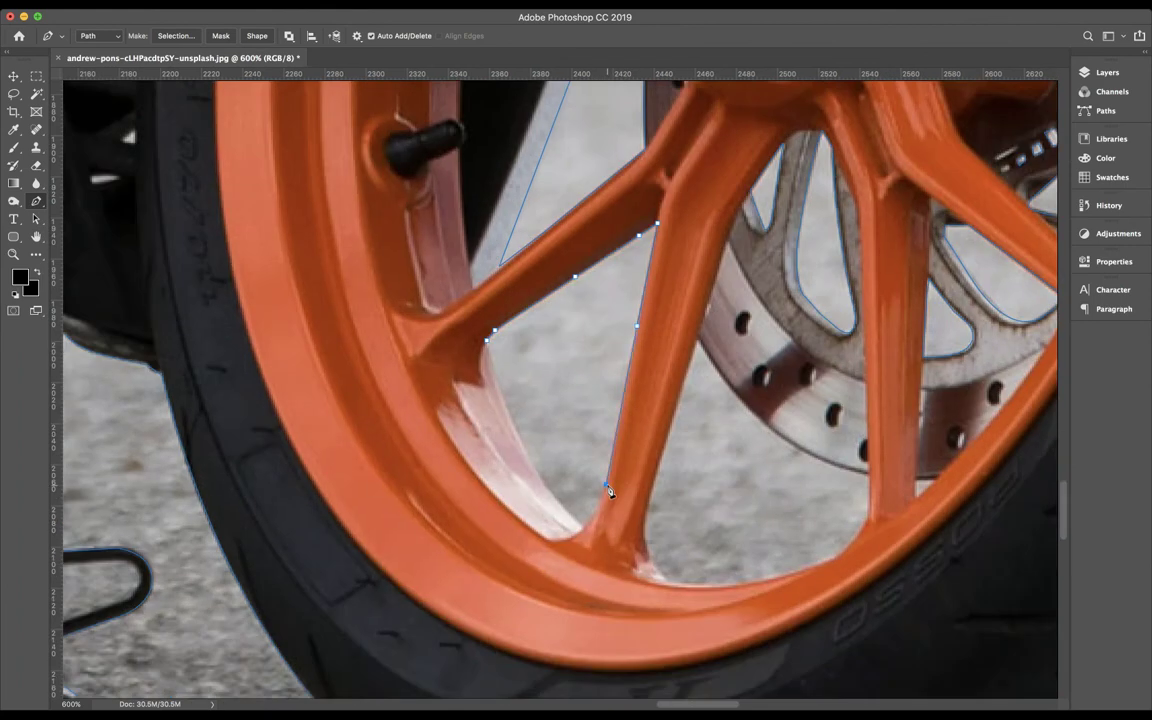
{"action": "left_click", "coordinate": [595, 536]}
{"action": "left_click", "coordinate": [548, 491]}
{"action": "left_click_drag", "start_coordinate": [487, 343], "coordinate": [494, 406]}
Outline the next gap along the brake disc and inner rim, close it, then zoom out
{"action": "left_click", "coordinate": [642, 536]}
{"action": "left_click", "coordinate": [667, 433]}
{"action": "left_click", "coordinate": [699, 342]}
{"action": "mouse_move", "coordinate": [867, 474]}
{"action": "left_mouse_down"}
{"action": "mouse_move", "coordinate": [983, 510]}
{"action": "mouse_move", "coordinate": [985, 494]}
{"action": "left_mouse_up"}
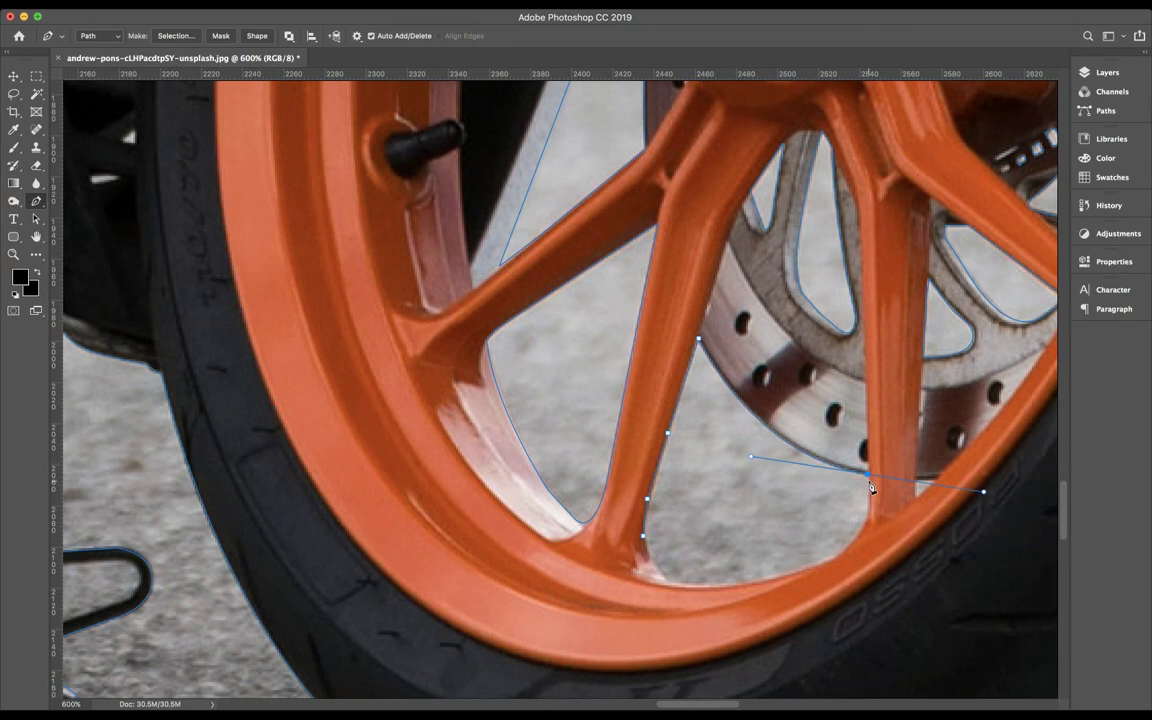
{"action": "left_click_drag", "start_coordinate": [866, 474], "coordinate": [869, 492], "text": "alt"}
{"action": "left_click_drag", "start_coordinate": [776, 578], "coordinate": [702, 589]}
{"action": "left_click", "coordinate": [780, 578], "text": "alt"}
{"action": "left_click_drag", "start_coordinate": [665, 580], "coordinate": [641, 567]}
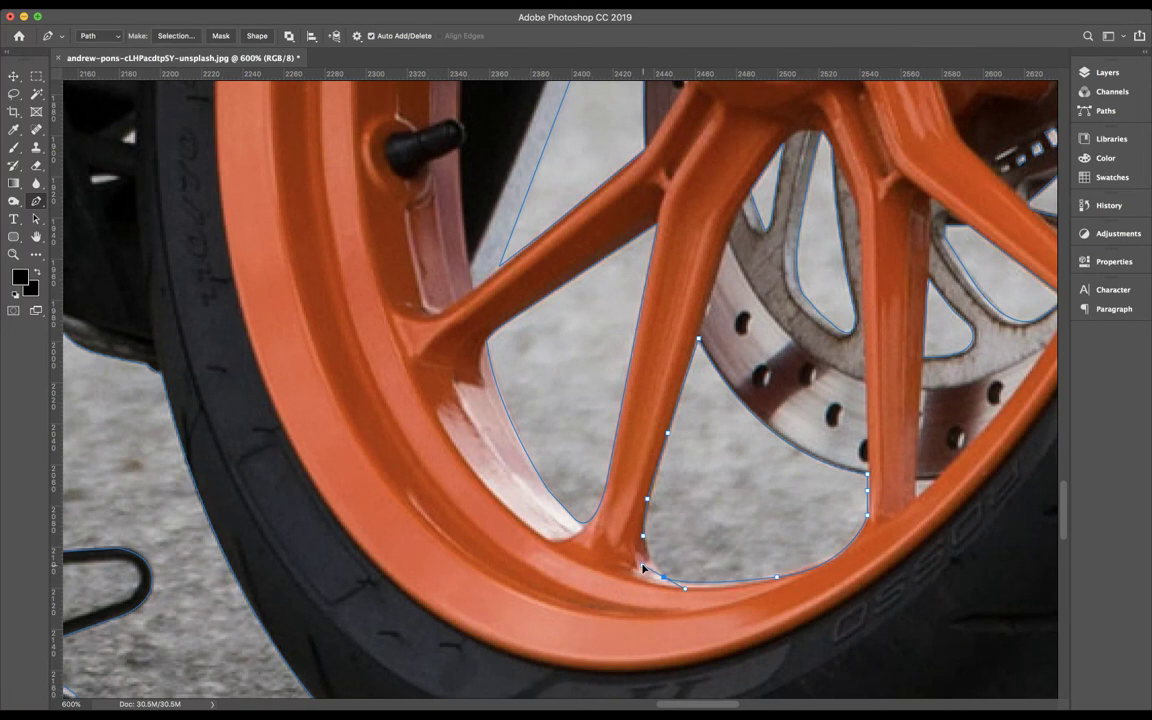
{"action": "left_click", "coordinate": [643, 533]}
{"action": "key", "text": "ctrl+minus"}
{"action": "key", "text": "ctrl+minus"}
{"action": "key", "text": "ctrl+minus"}
{"action": "key", "text": "ctrl+minus"}
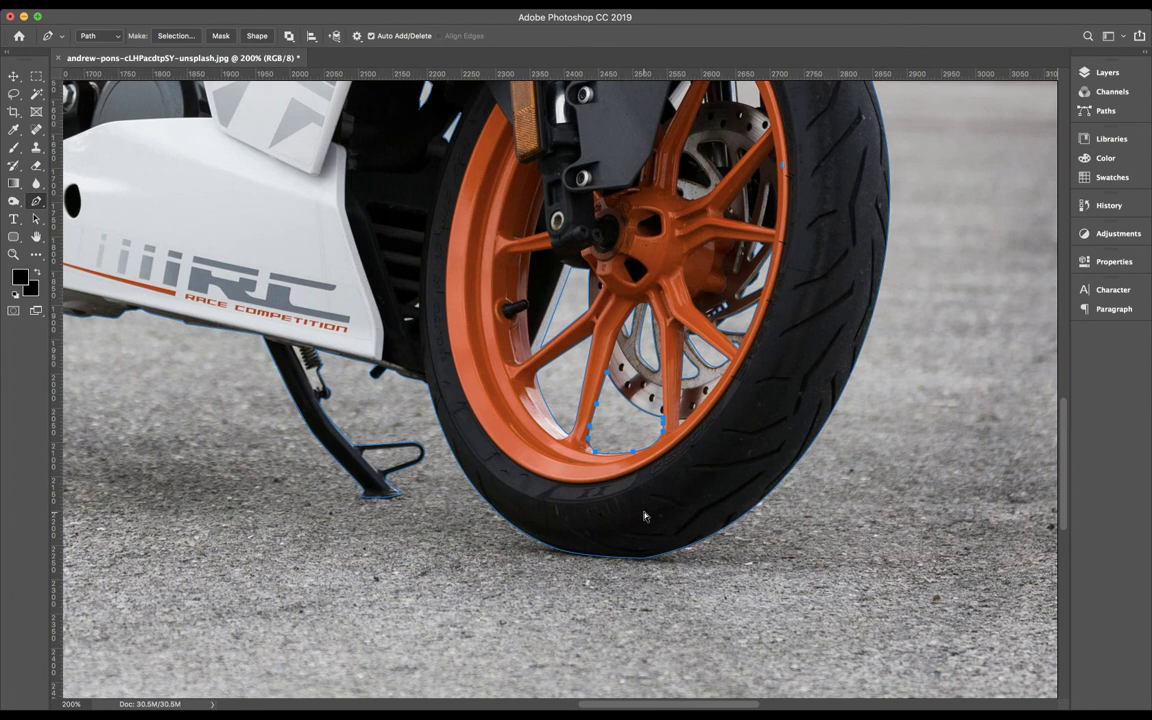
Zoom to 600% on the fork and outline the small gap beside it
{"action": "scroll", "coordinate": [624, 388], "scroll_direction": "up", "scroll_amount": 3}
{"action": "scroll", "coordinate": [624, 388], "scroll_direction": "left", "scroll_amount": 3}
{"action": "scroll", "coordinate": [624, 388], "scroll_direction": "up", "scroll_amount": 2}
{"action": "scroll", "coordinate": [624, 388], "scroll_direction": "right", "scroll_amount": 3}
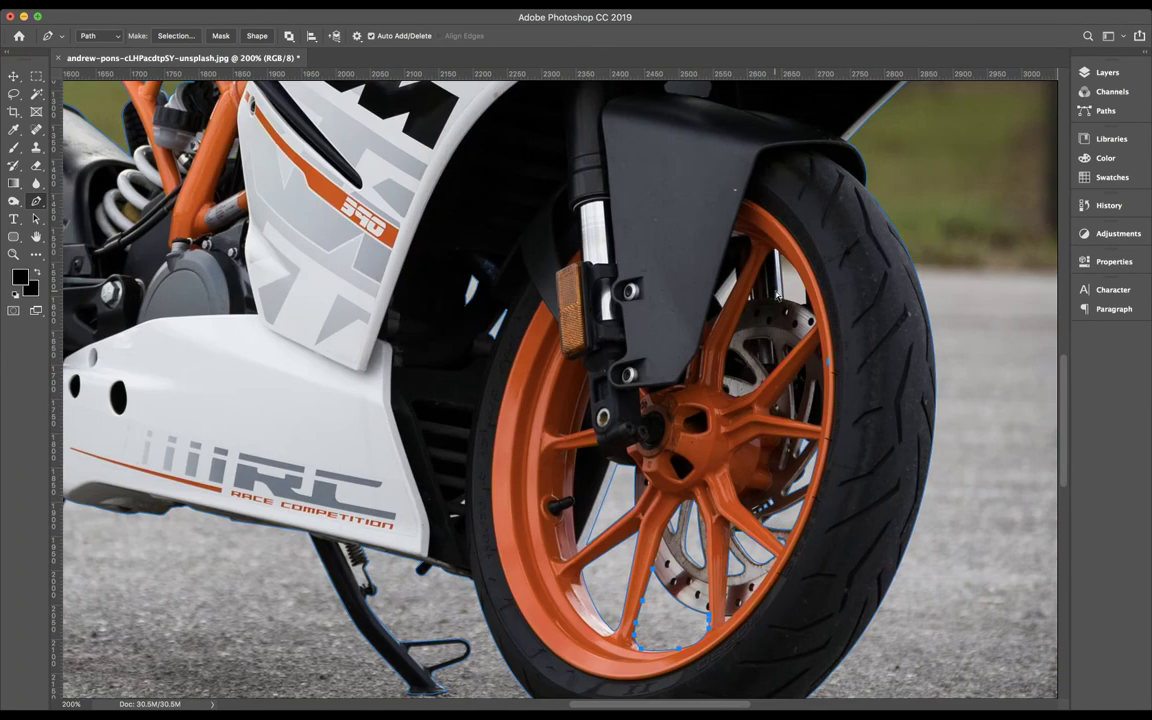
{"action": "key", "text": "ctrl+plus"}
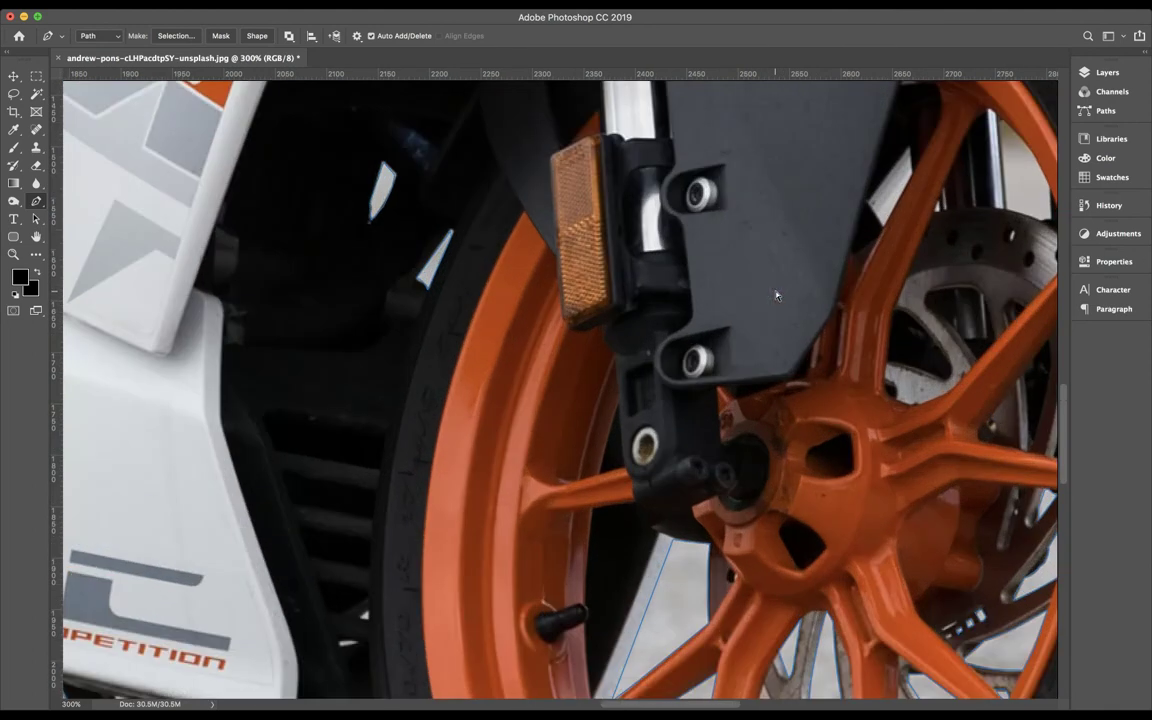
{"action": "scroll", "coordinate": [870, 252], "scroll_direction": "right", "scroll_amount": 5}
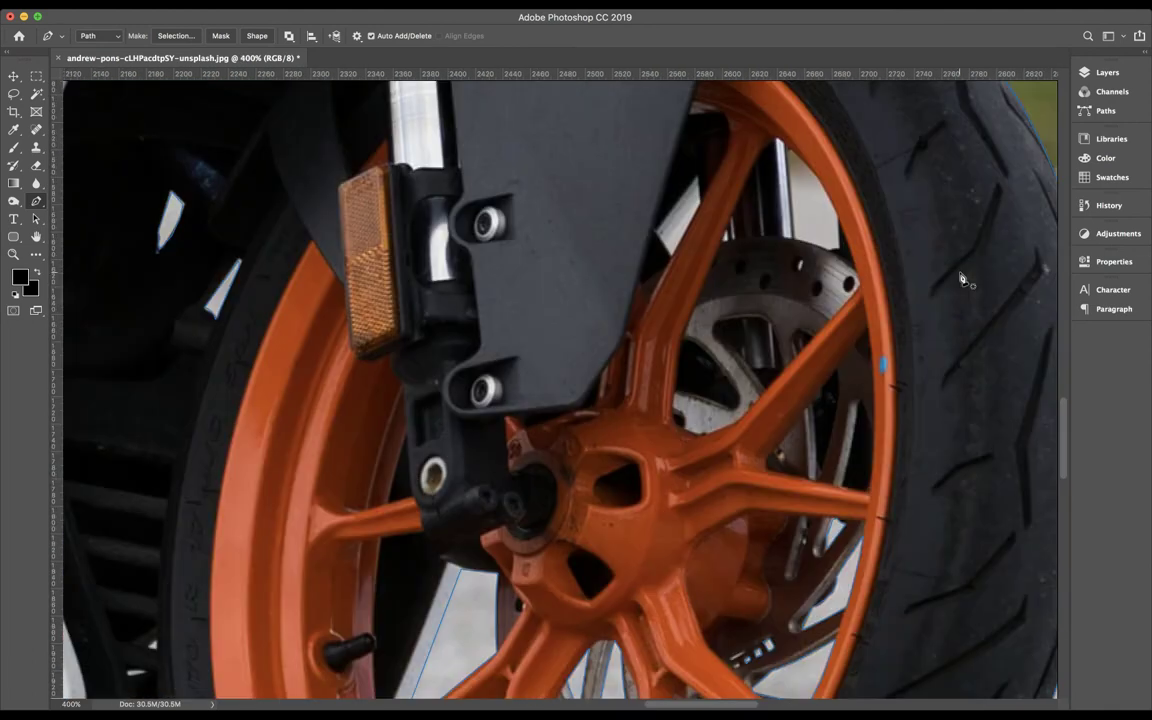
{"action": "scroll", "coordinate": [771, 275], "scroll_direction": "up", "scroll_amount": 5}
{"action": "key", "text": "ctrl+plus"}
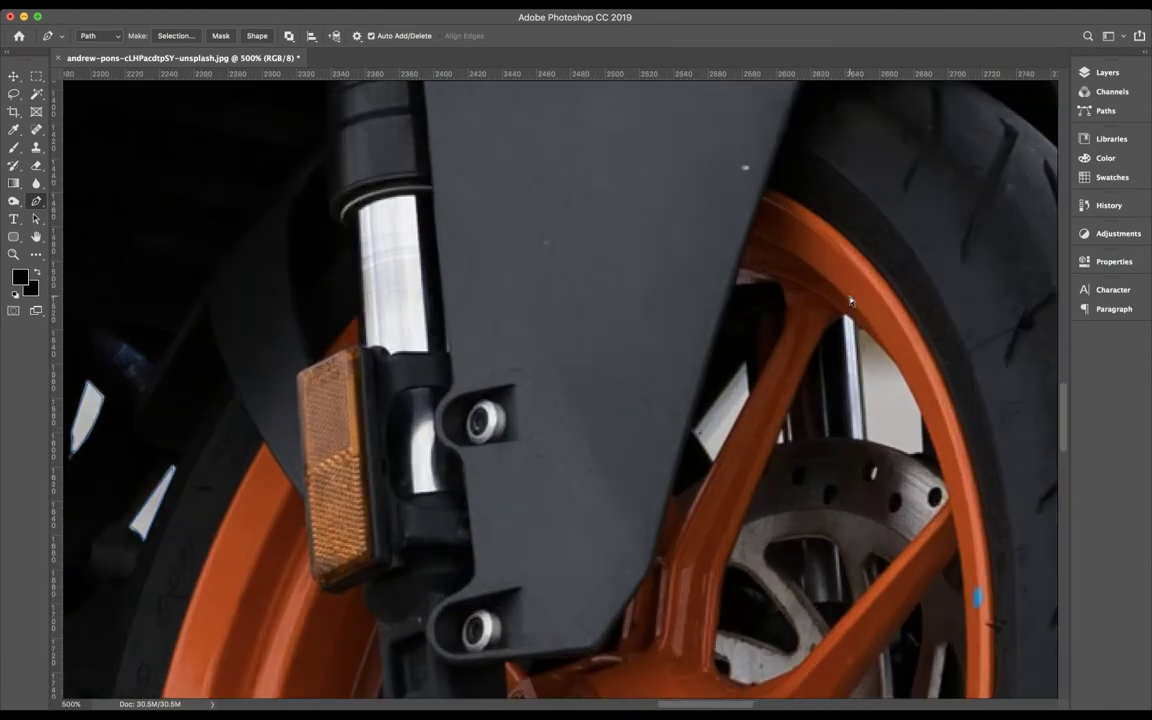
{"action": "key", "text": "ctrl+plus"}
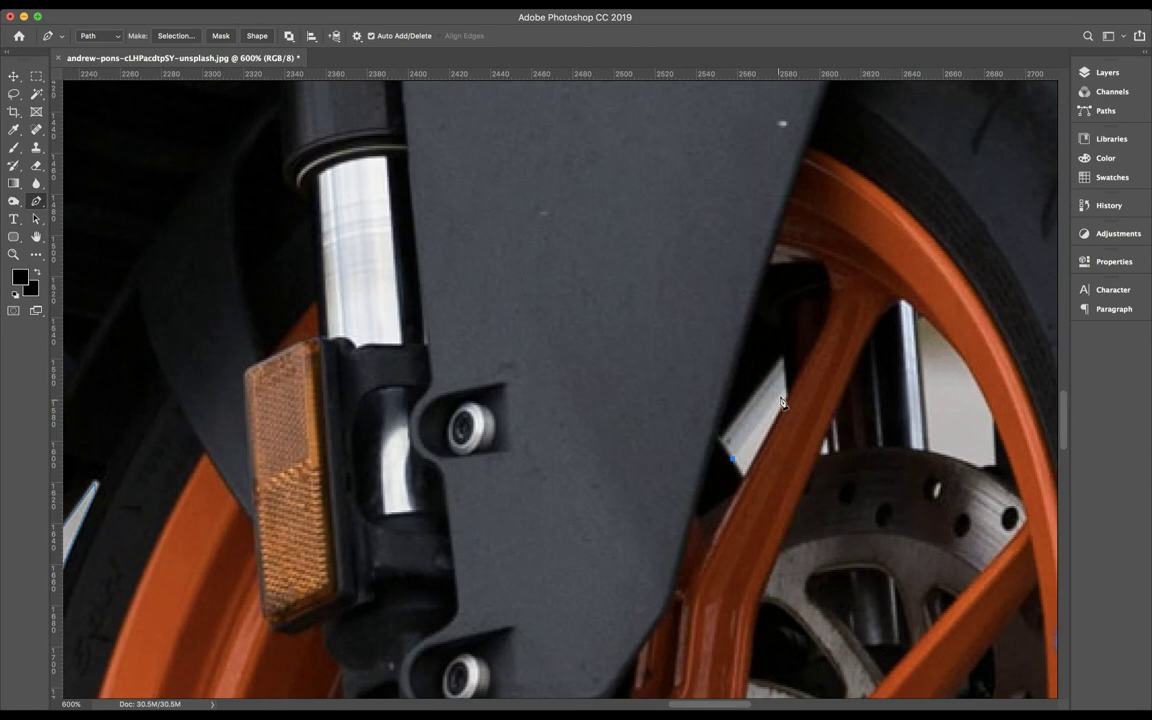
{"action": "left_click", "coordinate": [784, 391]}
{"action": "left_click", "coordinate": [744, 475]}
Outline the next small gap by the upper spoke, curving along its edge
{"action": "left_click", "coordinate": [928, 448]}
{"action": "left_click", "coordinate": [918, 322]}
{"action": "left_click_drag", "start_coordinate": [992, 410], "coordinate": [996, 463]}
{"action": "left_click", "coordinate": [980, 466]}
{"action": "scroll", "coordinate": [915, 485], "scroll_direction": "down", "scroll_amount": 10}
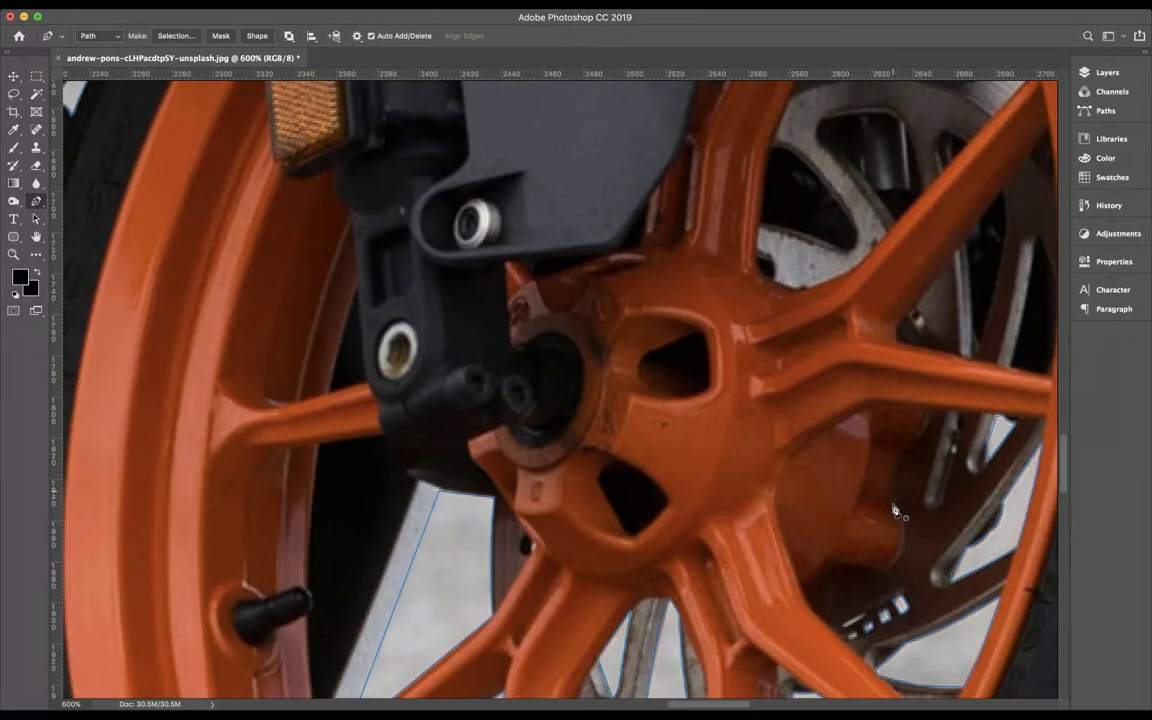
Zoom in on the brake disc and trace the first drilled hole
{"action": "scroll", "coordinate": [896, 511], "scroll_direction": "down", "scroll_amount": 5}
{"action": "scroll", "coordinate": [896, 511], "scroll_direction": "down", "scroll_amount": 3}
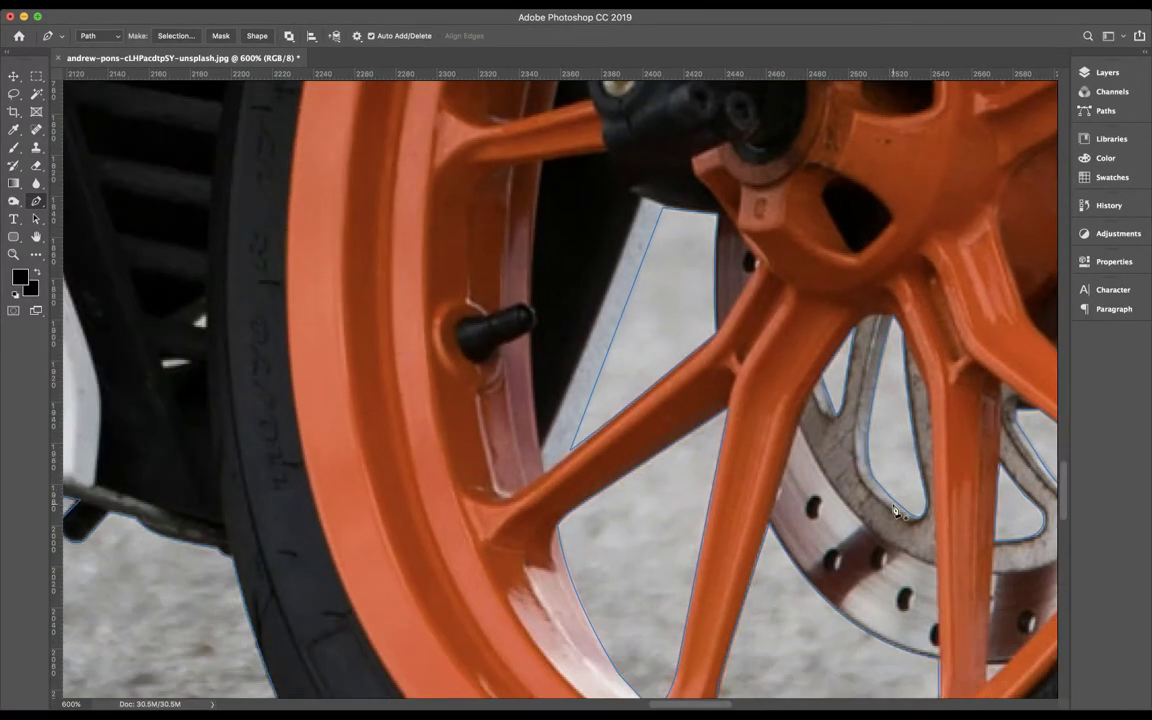
{"action": "scroll", "coordinate": [896, 511], "scroll_direction": "down", "scroll_amount": 2}
{"action": "scroll", "coordinate": [896, 511], "scroll_direction": "down", "scroll_amount": 2}
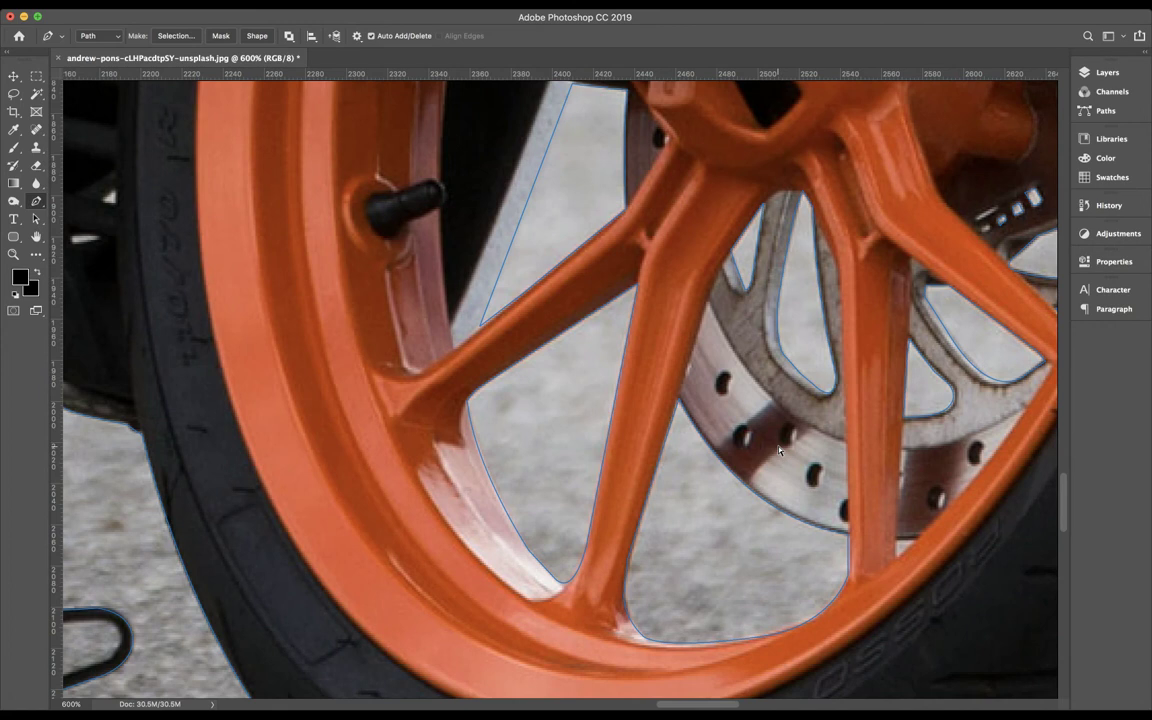
{"action": "key", "text": "ctrl+plus"}
{"action": "key", "text": "ctrl+plus"}
{"action": "key", "text": "ctrl+plus"}
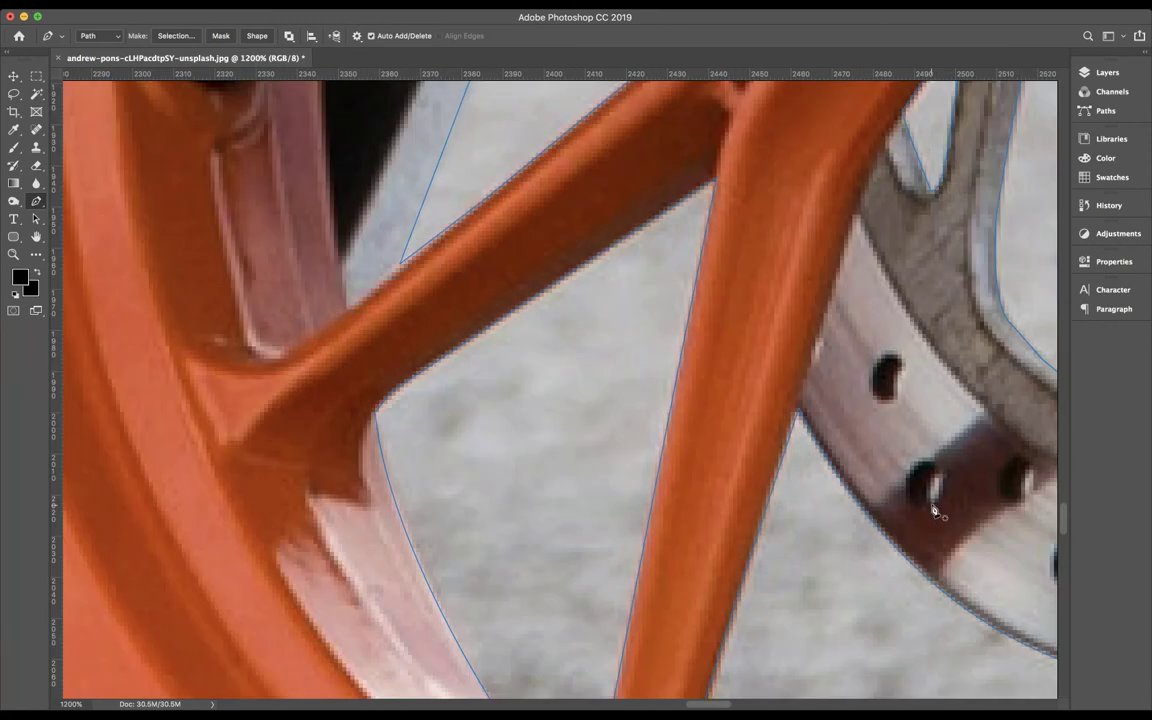
{"action": "left_click_drag", "start_coordinate": [940, 496], "coordinate": [936, 466]}
{"action": "left_click", "coordinate": [942, 490]}
Trace the upper edge of the next disc hole and end that path
{"action": "scroll", "coordinate": [1010, 490], "scroll_direction": "right", "scroll_amount": 3}
{"action": "scroll", "coordinate": [1010, 490], "scroll_direction": "right", "scroll_amount": 2}
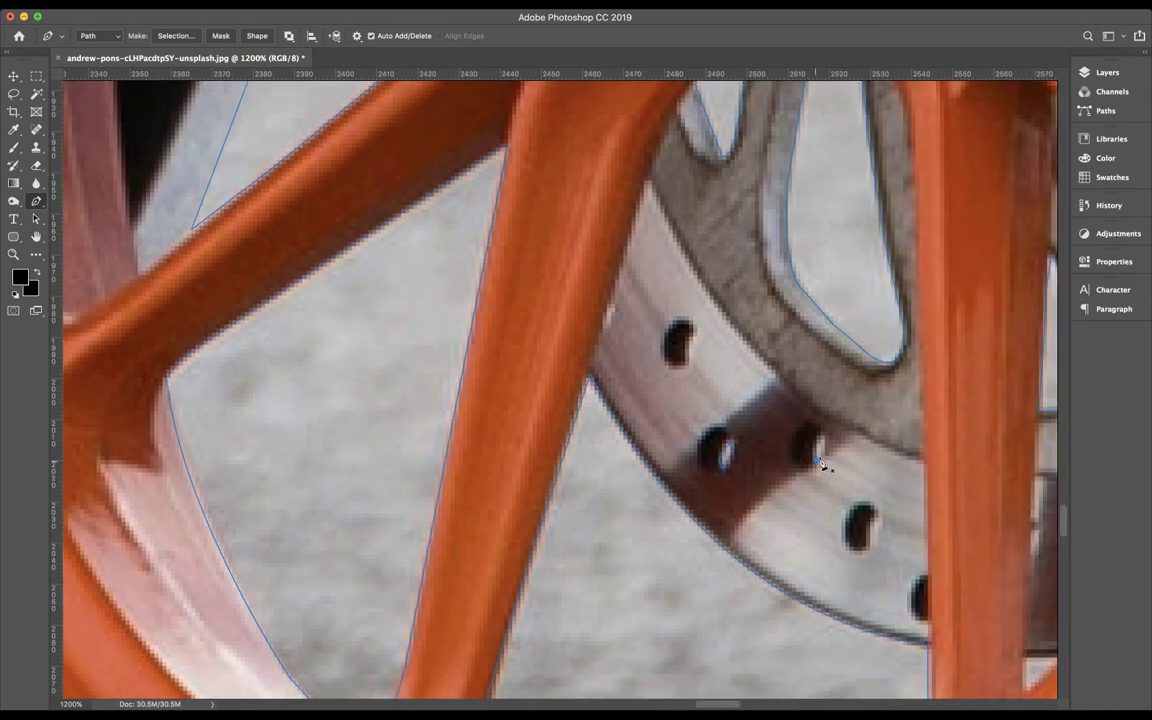
{"action": "left_click", "coordinate": [821, 425]}
{"action": "left_click_drag", "start_coordinate": [861, 519], "coordinate": [896, 518]}
{"action": "key", "text": "Escape"}
Trace the hole's lower edge as a separate path, then zoom back to 700%
{"action": "left_click", "coordinate": [870, 550]}
{"action": "left_click_drag", "start_coordinate": [870, 551], "coordinate": [863, 557]}
{"action": "scroll", "coordinate": [912, 563], "scroll_direction": "right", "scroll_amount": 5}
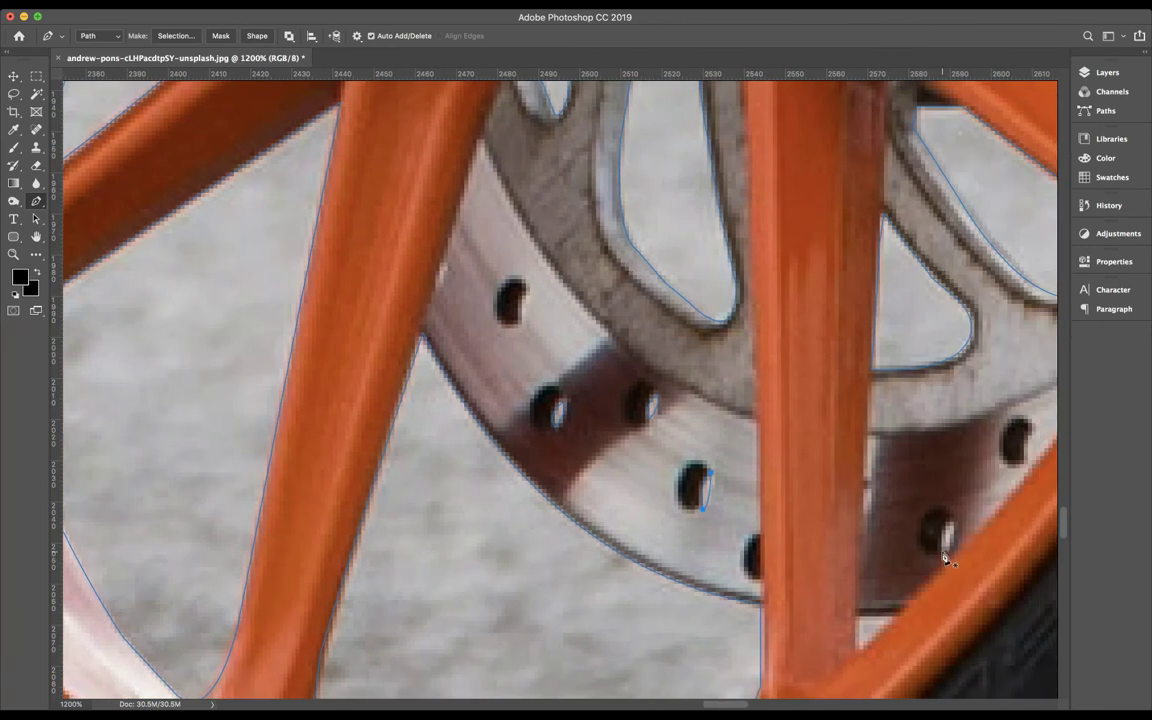
{"action": "left_click_drag", "start_coordinate": [953, 521], "coordinate": [968, 516]}
{"action": "key", "text": "Escape"}
{"action": "key", "text": "ctrl+minus"}
{"action": "key", "text": "ctrl+minus"}
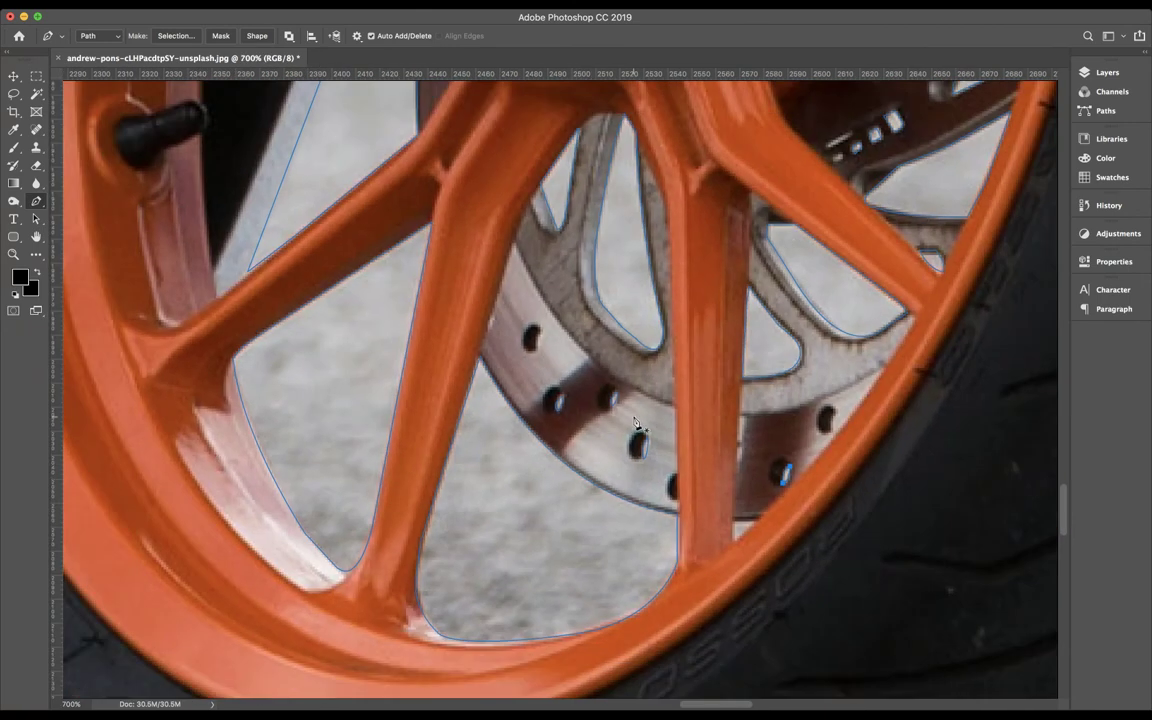
{"action": "scroll", "coordinate": [745, 365], "scroll_direction": "up", "scroll_amount": 3}
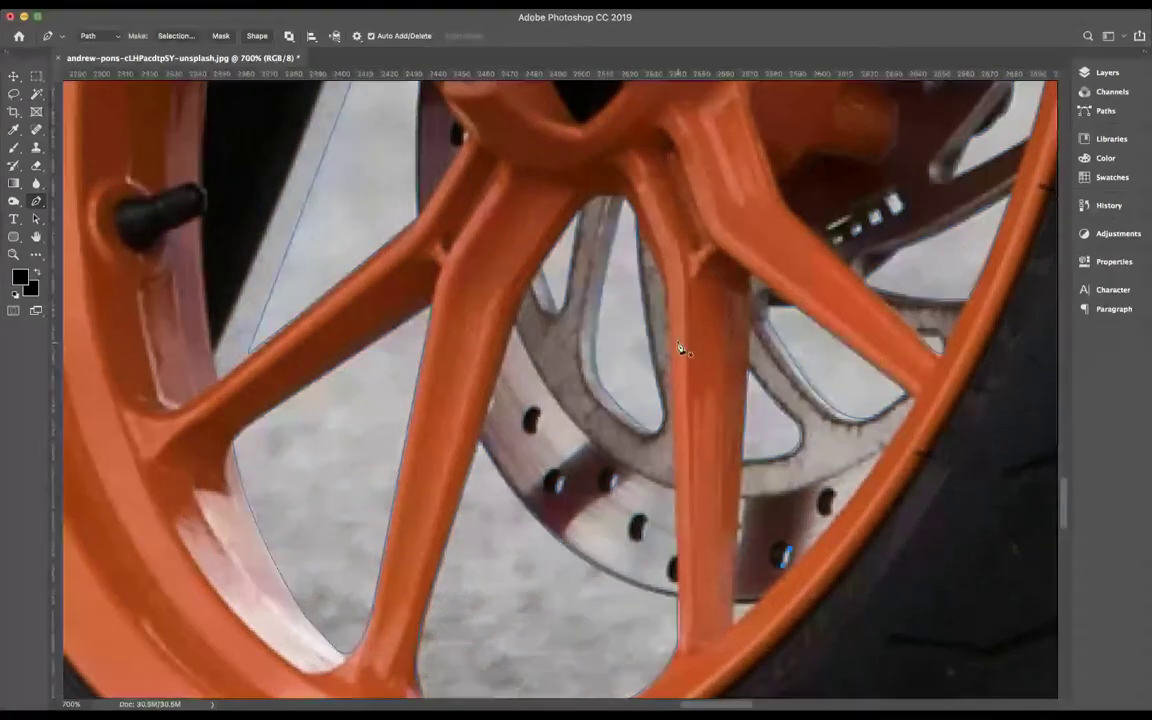
Pan to the kickstand and start a path near the tyre with a curved anchor
{"action": "scroll", "coordinate": [679, 348], "scroll_direction": "left", "scroll_amount": 3}
{"action": "scroll", "coordinate": [679, 348], "scroll_direction": "left", "scroll_amount": 3}
{"action": "scroll", "coordinate": [679, 348], "scroll_direction": "left", "scroll_amount": 3}
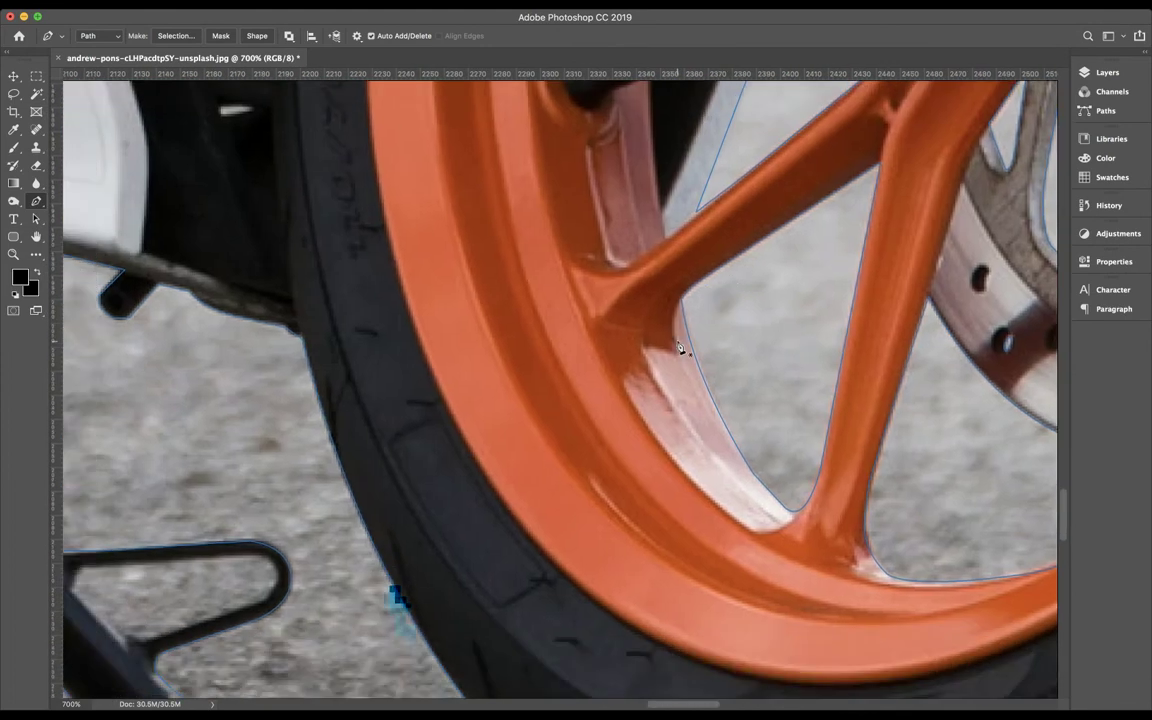
{"action": "scroll", "coordinate": [679, 348], "scroll_direction": "down", "scroll_amount": 1}
{"action": "scroll", "coordinate": [331, 340], "scroll_direction": "left", "scroll_amount": 3}
{"action": "scroll", "coordinate": [331, 340], "scroll_direction": "up", "scroll_amount": 1}
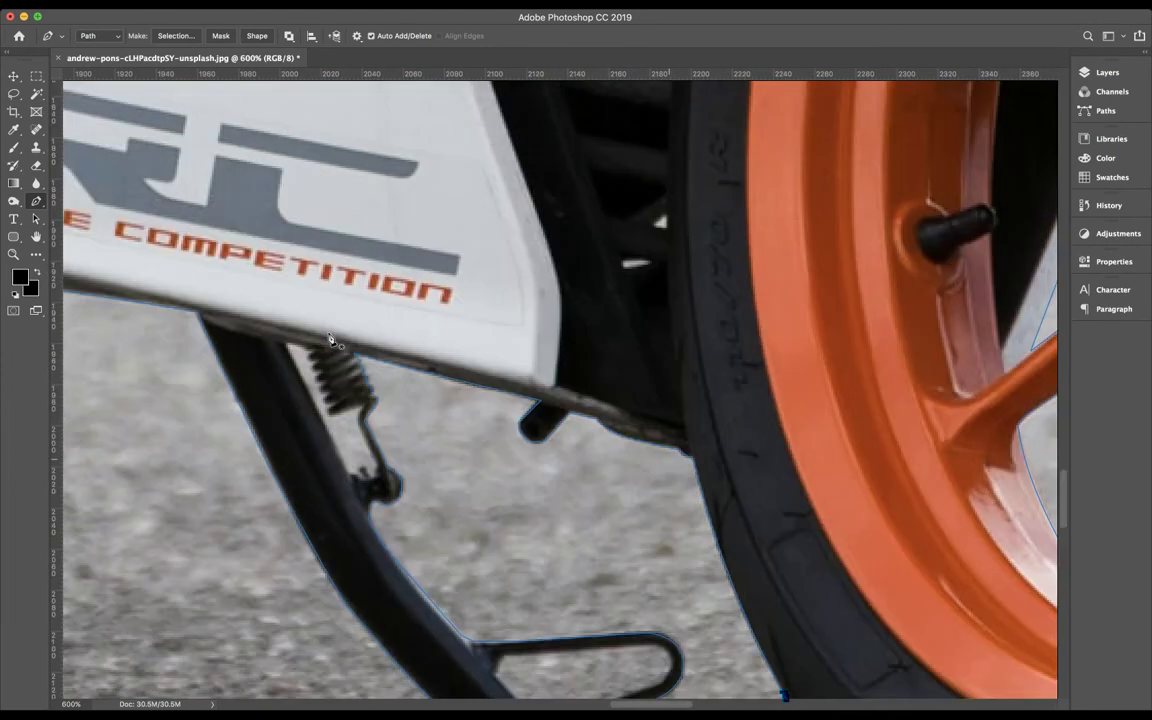
{"action": "scroll", "coordinate": [331, 340], "scroll_direction": "up", "scroll_amount": 1}
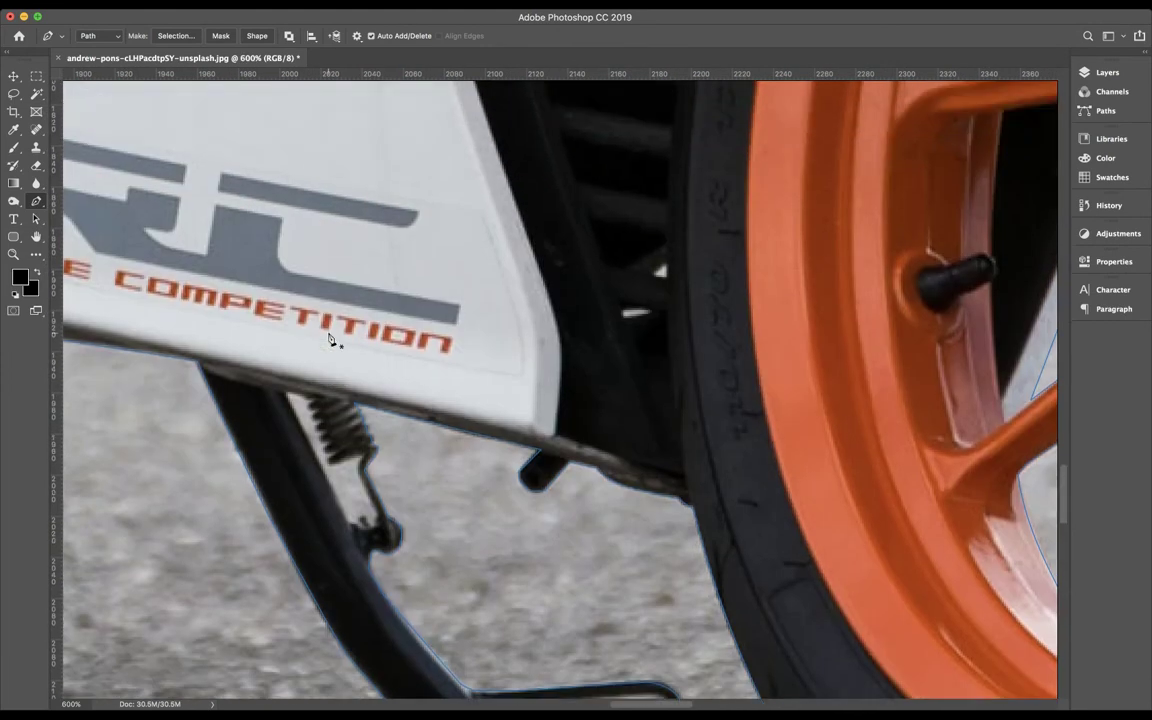
{"action": "left_click", "coordinate": [660, 273]}
{"action": "left_click_drag", "start_coordinate": [623, 314], "coordinate": [651, 316]}
{"action": "scroll", "coordinate": [625, 400], "scroll_direction": "down", "scroll_amount": 3}
Run the path up the kickstand spring to where it meets the bodywork
{"action": "left_click", "coordinate": [481, 370]}
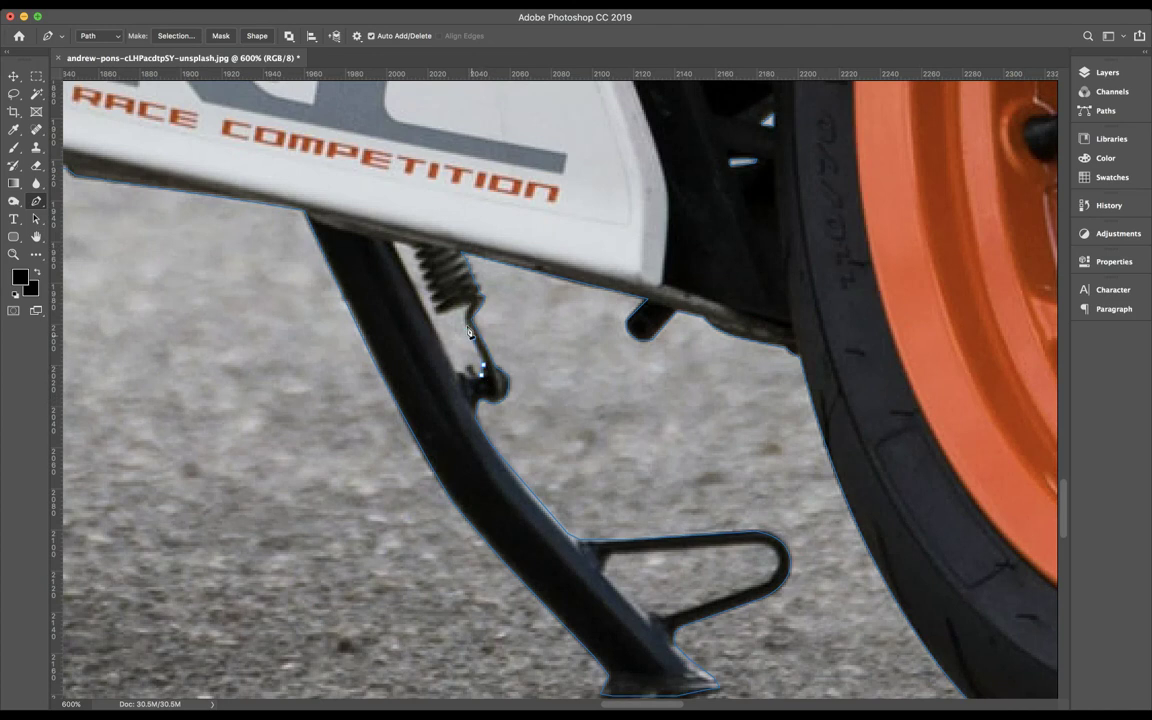
{"action": "left_click", "coordinate": [469, 306]}
{"action": "left_click", "coordinate": [454, 309]}
{"action": "left_click", "coordinate": [438, 310]}
{"action": "left_click", "coordinate": [425, 274]}
{"action": "left_click", "coordinate": [414, 248]}
{"action": "left_click", "coordinate": [393, 242]}
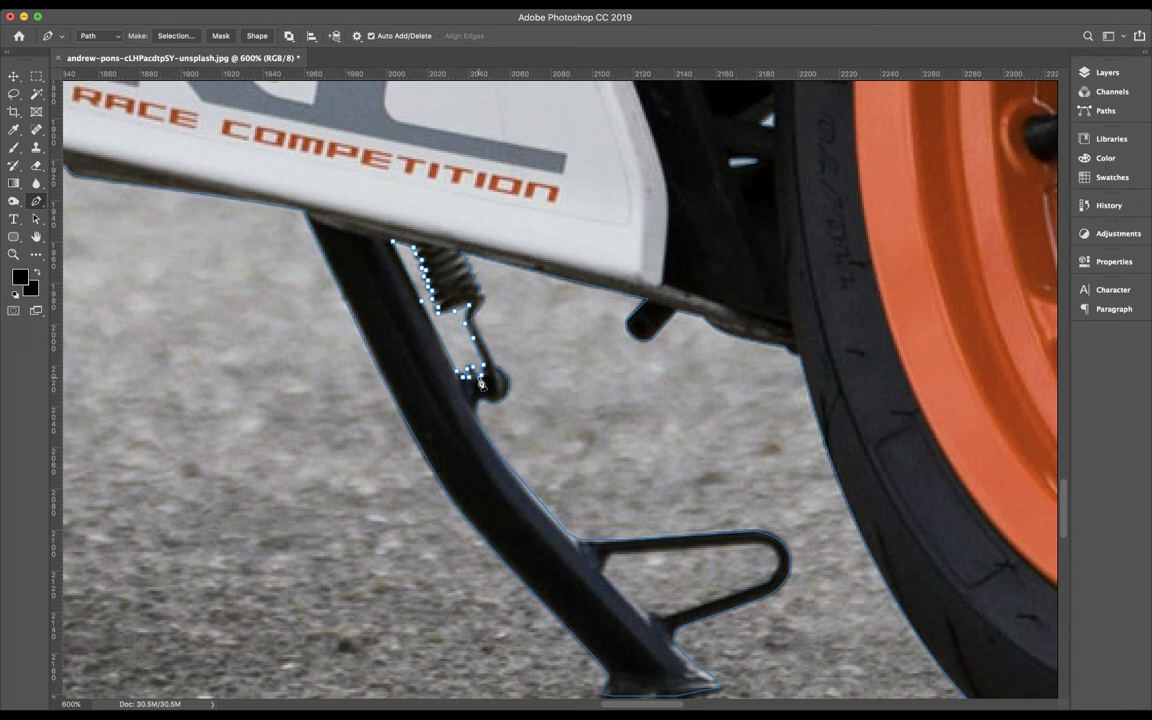
Extend the pen path around the kickstand spring, top bar, loop and lower arm
{"action": "scroll", "coordinate": [555, 498], "scroll_direction": "down", "scroll_amount": 3}
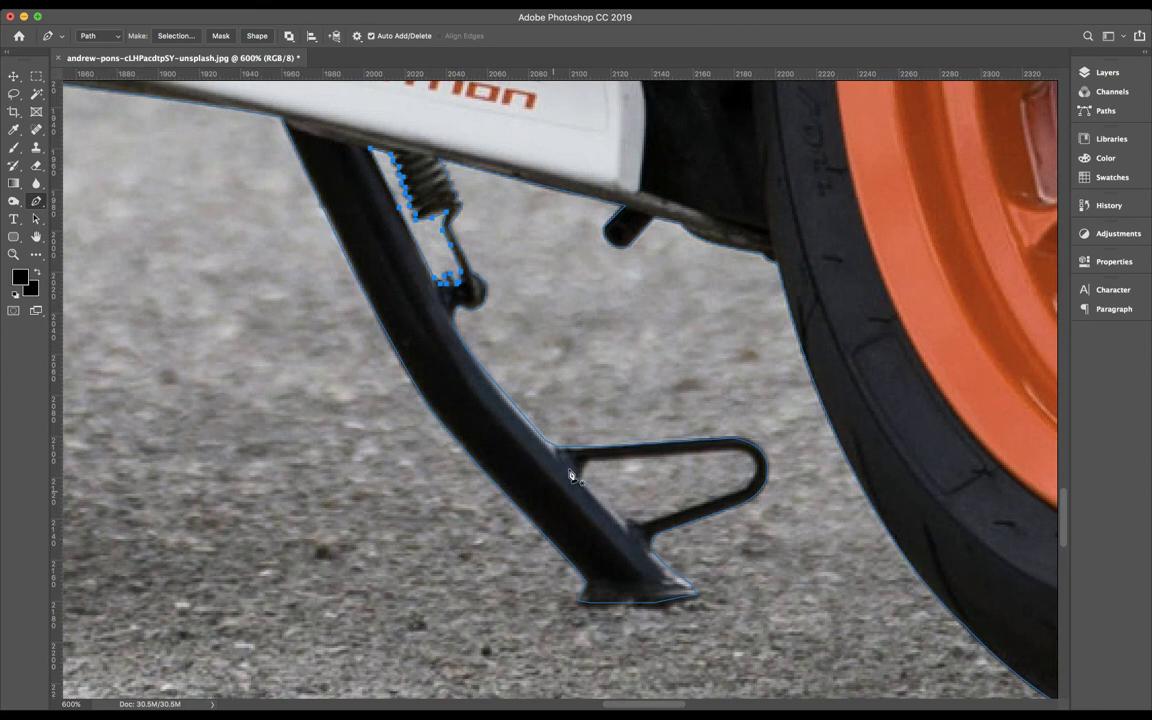
{"action": "left_click", "coordinate": [577, 475]}
{"action": "left_click", "coordinate": [587, 460]}
{"action": "left_click", "coordinate": [722, 451]}
{"action": "left_click", "coordinate": [757, 473]}
{"action": "left_click_drag", "start_coordinate": [759, 476], "coordinate": [760, 478]}
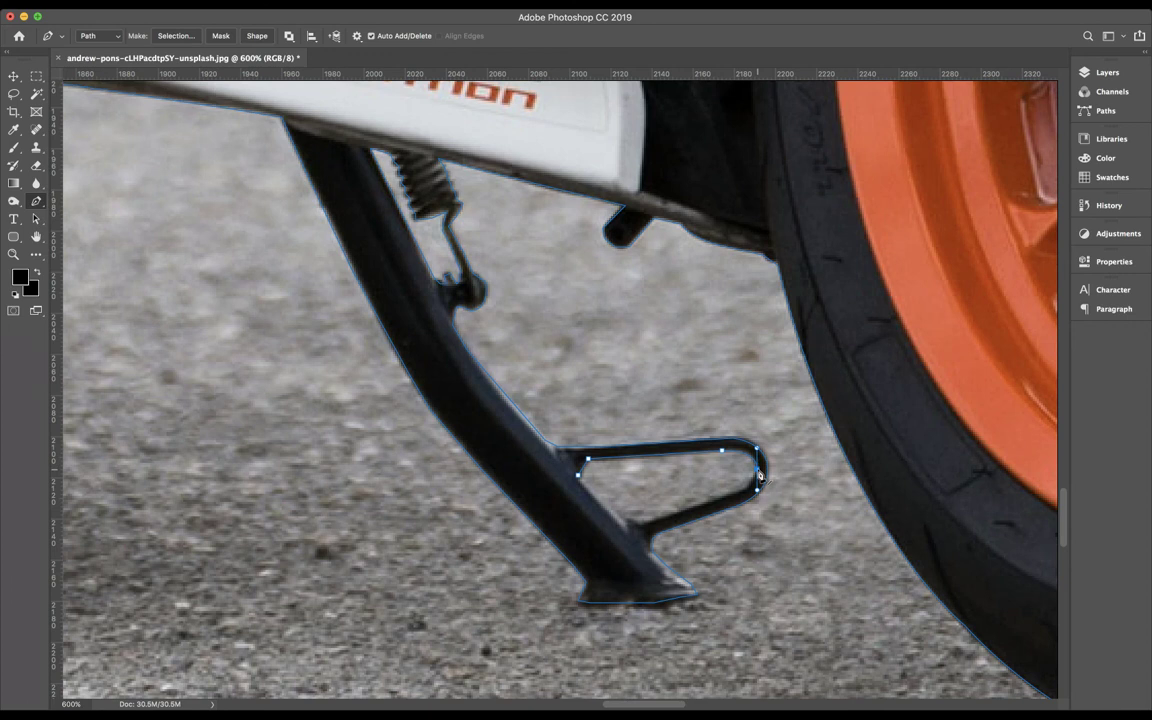
{"action": "left_click_drag", "start_coordinate": [751, 486], "coordinate": [730, 494]}
{"action": "left_click", "coordinate": [699, 504]}
{"action": "mouse_move", "coordinate": [643, 522]}
{"action": "left_mouse_down"}
{"action": "mouse_move", "coordinate": [628, 528]}
{"action": "mouse_move", "coordinate": [610, 510]}
{"action": "left_mouse_up"}
Pan and zoom around the image to check the completed motorcycle path
{"action": "scroll", "coordinate": [580, 479], "scroll_direction": "down", "scroll_amount": 3}
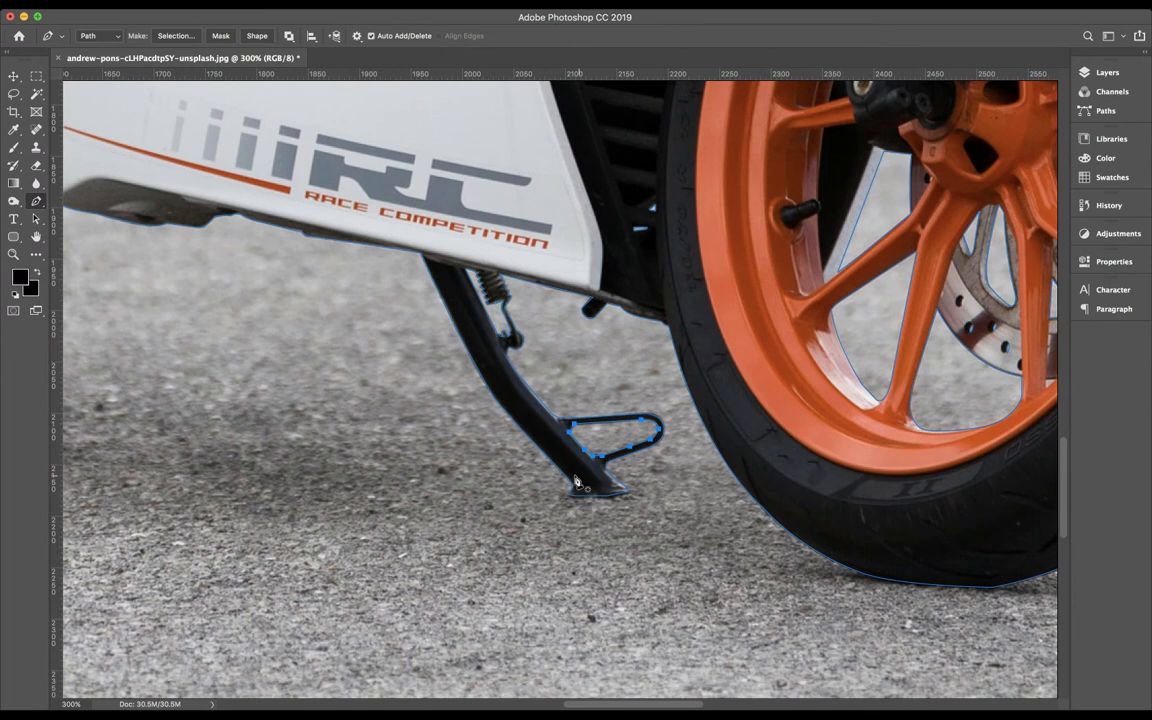
{"action": "scroll", "coordinate": [455, 390], "scroll_direction": "left", "scroll_amount": 6}
{"action": "scroll", "coordinate": [455, 390], "scroll_direction": "left", "scroll_amount": 4}
{"action": "scroll", "coordinate": [455, 390], "scroll_direction": "left", "scroll_amount": 2}
{"action": "scroll", "coordinate": [455, 390], "scroll_direction": "up", "scroll_amount": 1}
{"action": "scroll", "coordinate": [455, 390], "scroll_direction": "up", "scroll_amount": 3}
{"action": "scroll", "coordinate": [455, 390], "scroll_direction": "up", "scroll_amount": 3}
{"action": "scroll", "coordinate": [455, 390], "scroll_direction": "up", "scroll_amount": 4}
{"action": "scroll", "coordinate": [455, 390], "scroll_direction": "up", "scroll_amount": 3}
{"action": "scroll", "coordinate": [455, 390], "scroll_direction": "right", "scroll_amount": 2}
{"action": "scroll", "coordinate": [455, 390], "scroll_direction": "right", "scroll_amount": 3}
{"action": "scroll", "coordinate": [455, 390], "scroll_direction": "right", "scroll_amount": 3}
{"action": "scroll", "coordinate": [455, 390], "scroll_direction": "up", "scroll_amount": 2}
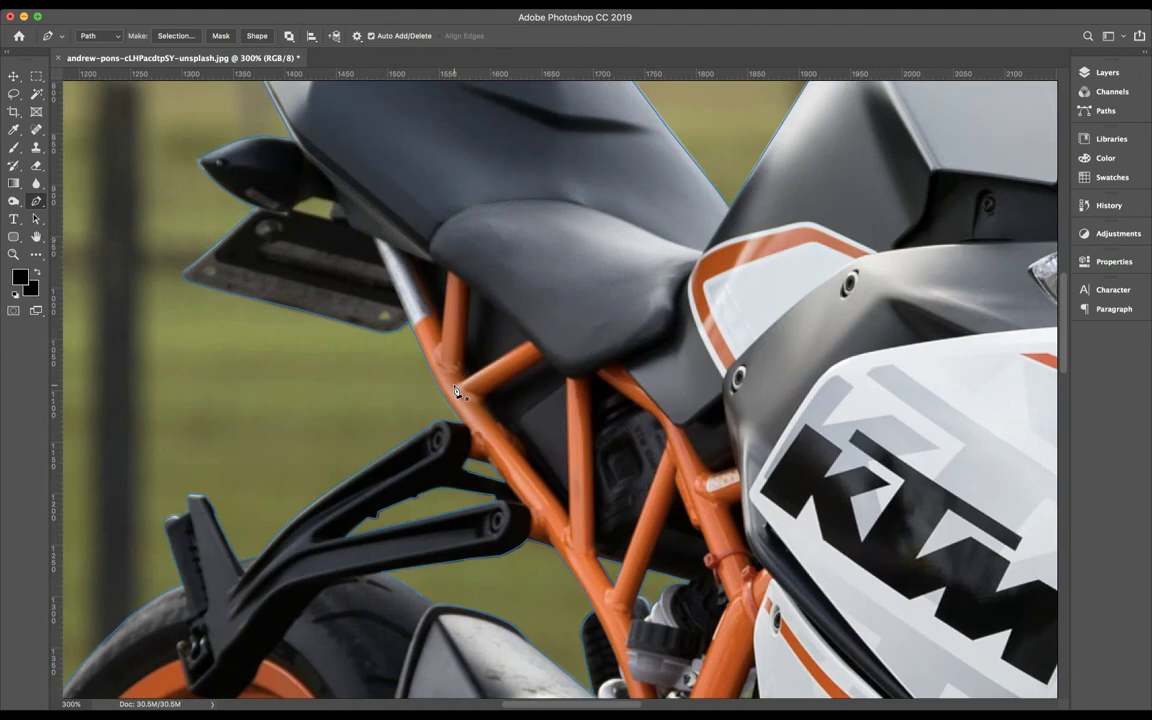
{"action": "scroll", "coordinate": [455, 390], "scroll_direction": "up", "scroll_amount": 2}
{"action": "scroll", "coordinate": [455, 390], "scroll_direction": "left", "scroll_amount": 2}
{"action": "scroll", "coordinate": [455, 390], "scroll_direction": "up", "scroll_amount": 2}
{"action": "scroll", "coordinate": [454, 375], "scroll_direction": "left", "scroll_amount": 2}
{"action": "scroll", "coordinate": [454, 375], "scroll_direction": "up", "scroll_amount": 1}
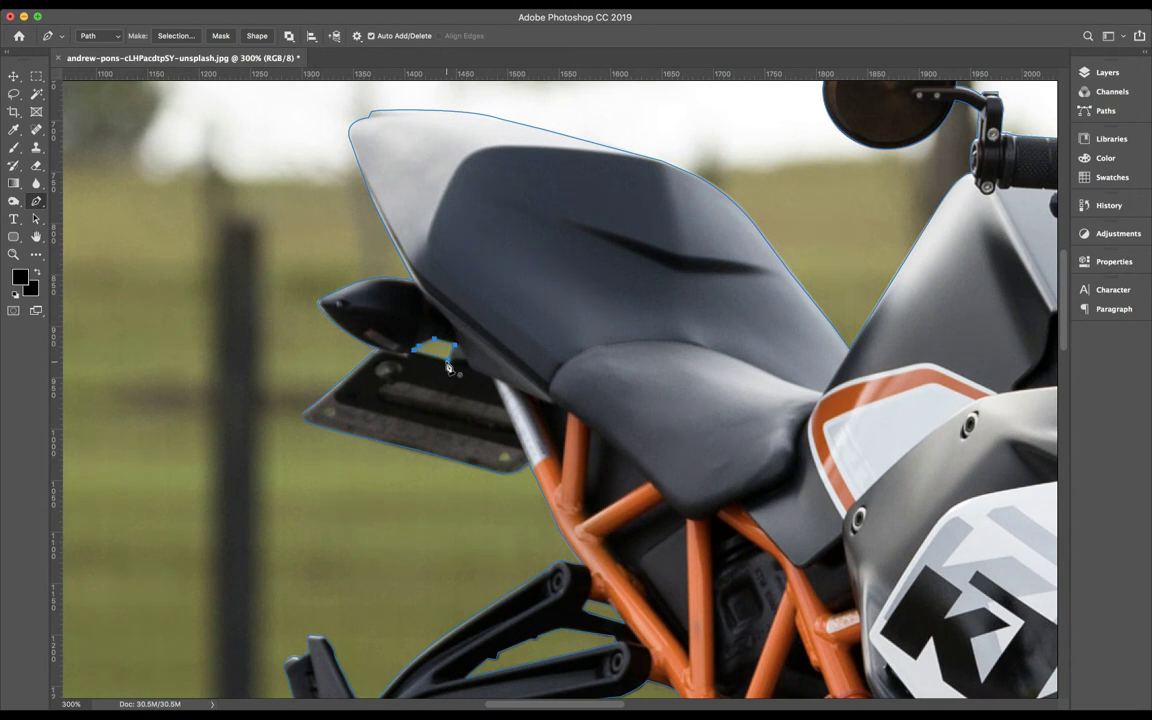
{"action": "key", "text": "ctrl+1"}
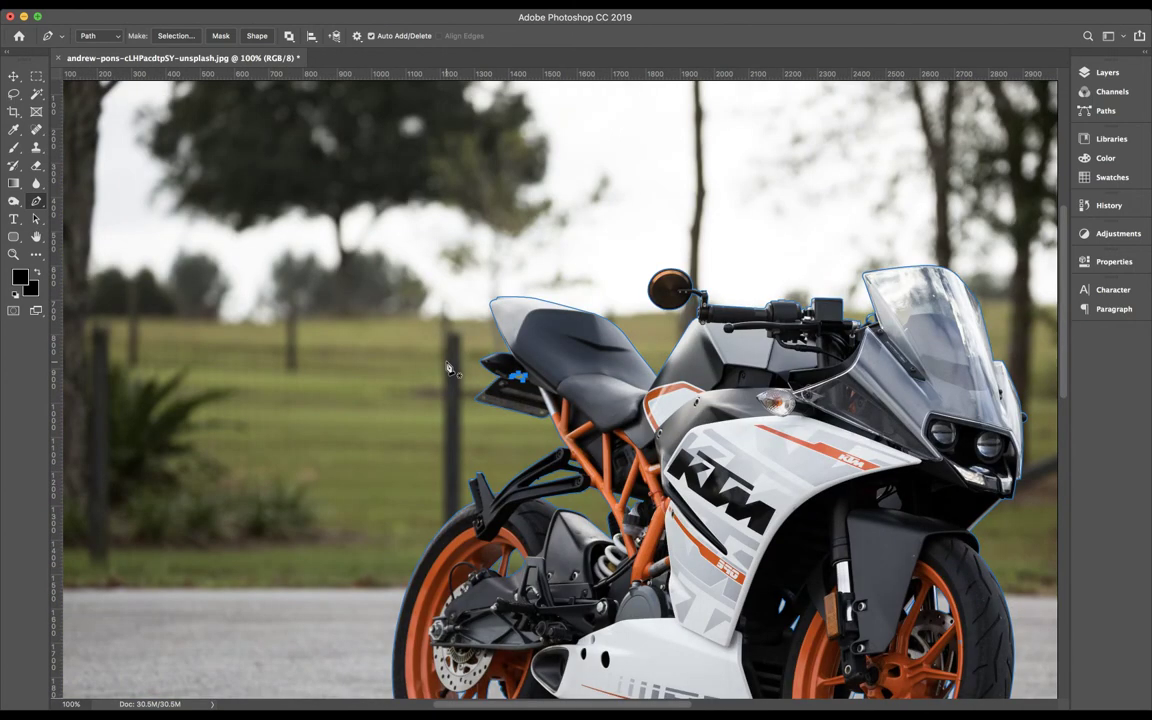
{"action": "scroll", "coordinate": [663, 483], "scroll_direction": "down", "scroll_amount": 3}
{"action": "scroll", "coordinate": [663, 483], "scroll_direction": "down", "scroll_amount": 2}
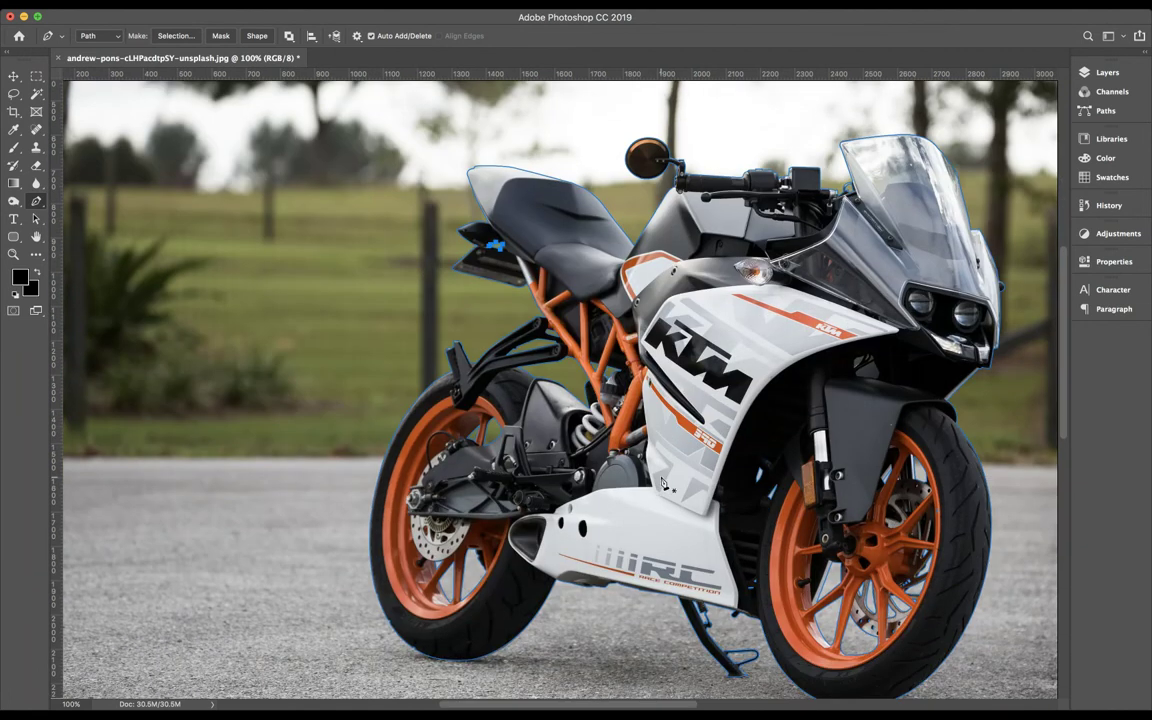
{"action": "scroll", "coordinate": [663, 483], "scroll_direction": "left", "scroll_amount": 3}
{"action": "scroll", "coordinate": [663, 483], "scroll_direction": "down", "scroll_amount": 2}
{"action": "scroll", "coordinate": [663, 483], "scroll_direction": "down", "scroll_amount": 1}
{"action": "scroll", "coordinate": [663, 483], "scroll_direction": "right", "scroll_amount": 2}
{"action": "scroll", "coordinate": [663, 483], "scroll_direction": "right", "scroll_amount": 2}
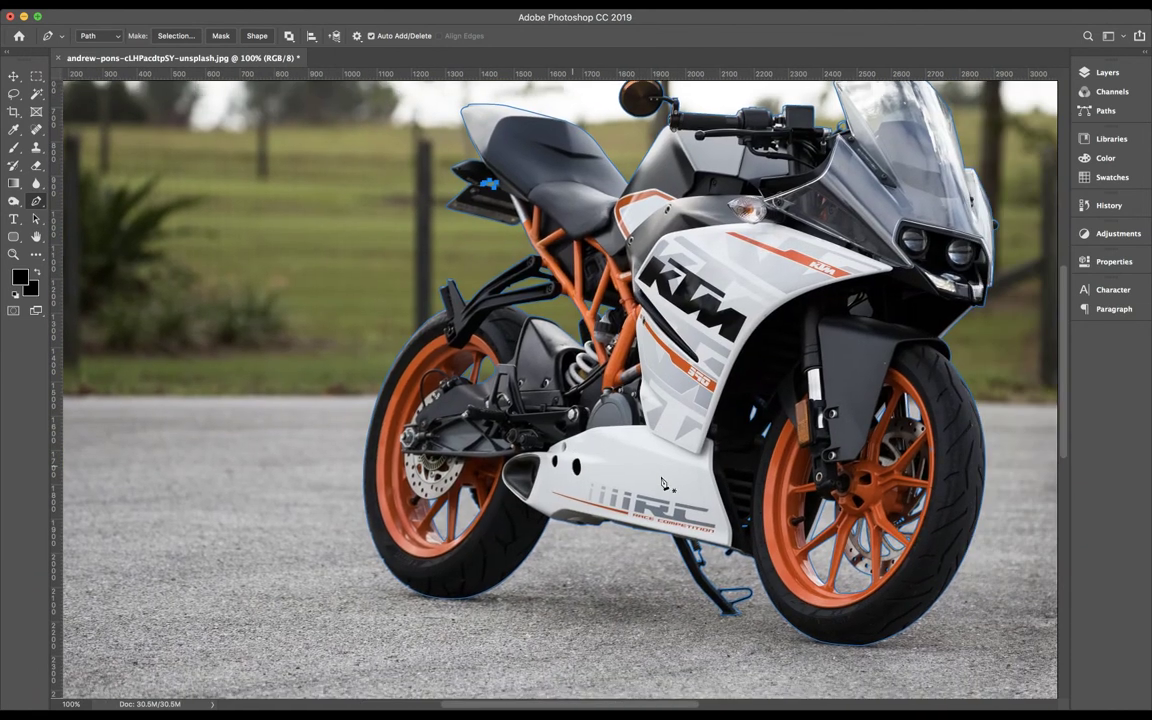
{"action": "scroll", "coordinate": [663, 483], "scroll_direction": "right", "scroll_amount": 2}
{"action": "scroll", "coordinate": [661, 483], "scroll_direction": "right", "scroll_amount": 2}
{"action": "scroll", "coordinate": [661, 483], "scroll_direction": "up", "scroll_amount": 1}
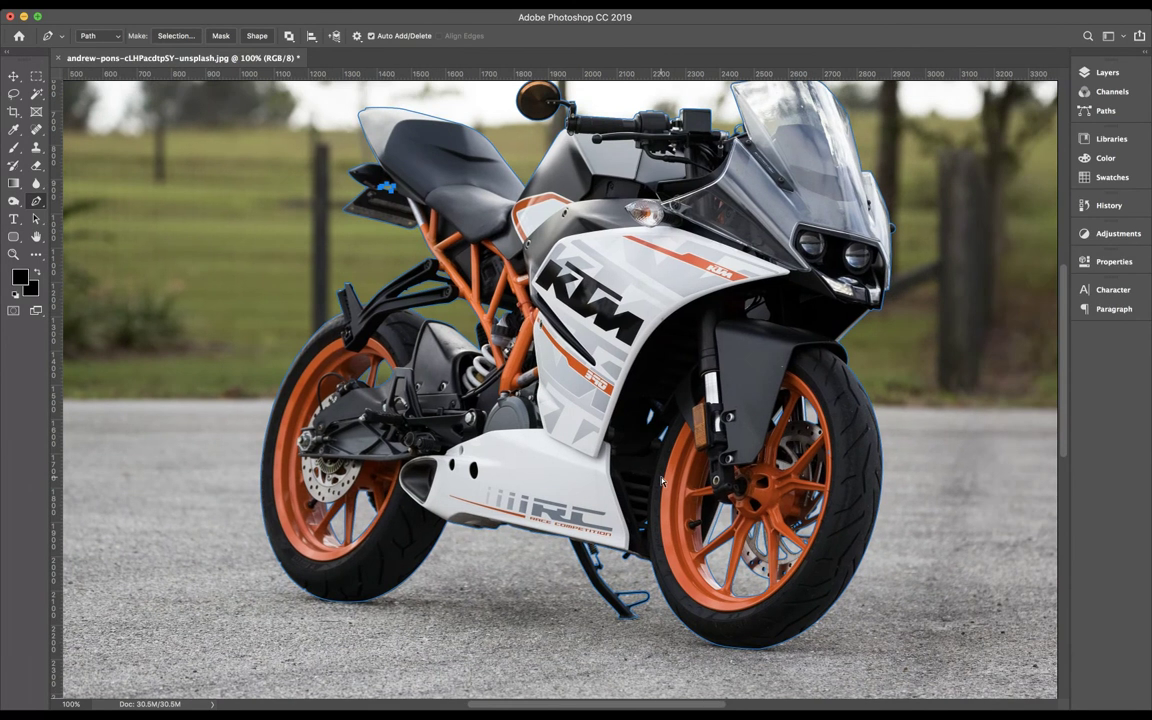
{"action": "key", "text": "ctrl+minus"}
{"action": "key", "text": "ctrl+minus"}
Load the path as a selection, mask the motorcycle, and fill a layer behind it white
{"action": "key", "text": "ctrl+Return"}
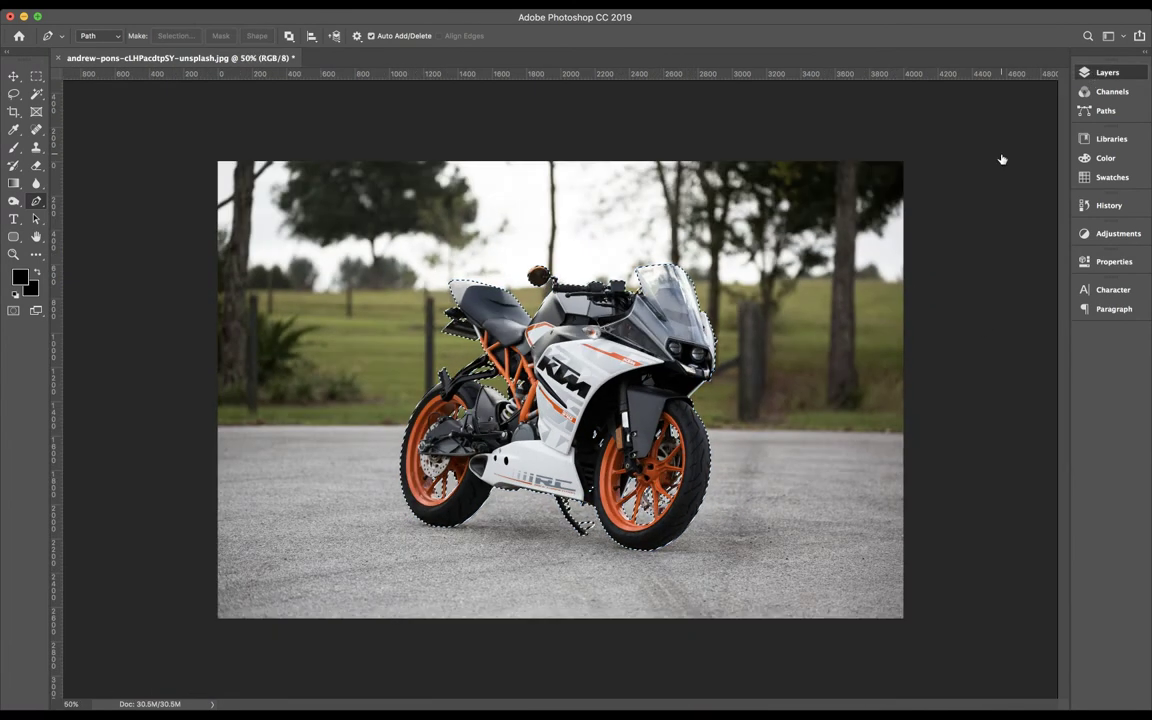
{"action": "key", "text": "ctrl+shift+m"}
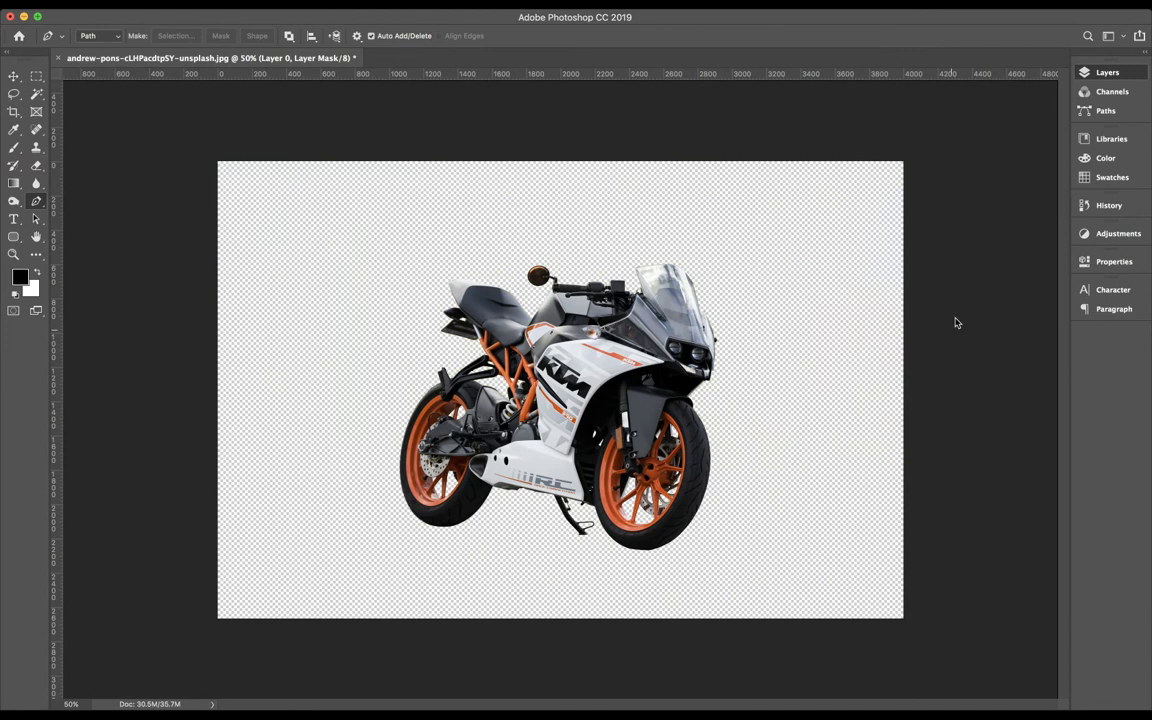
{"action": "key", "text": "ctrl+j"}
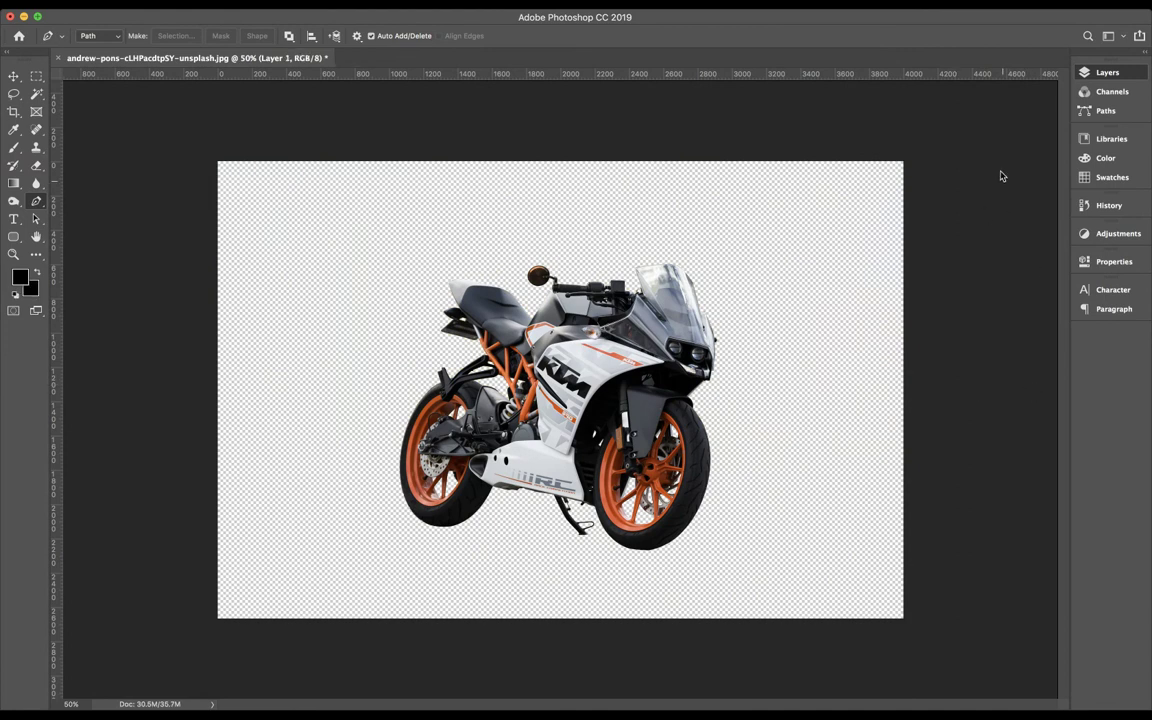
{"action": "key", "text": "ctrl+BackSpace"}
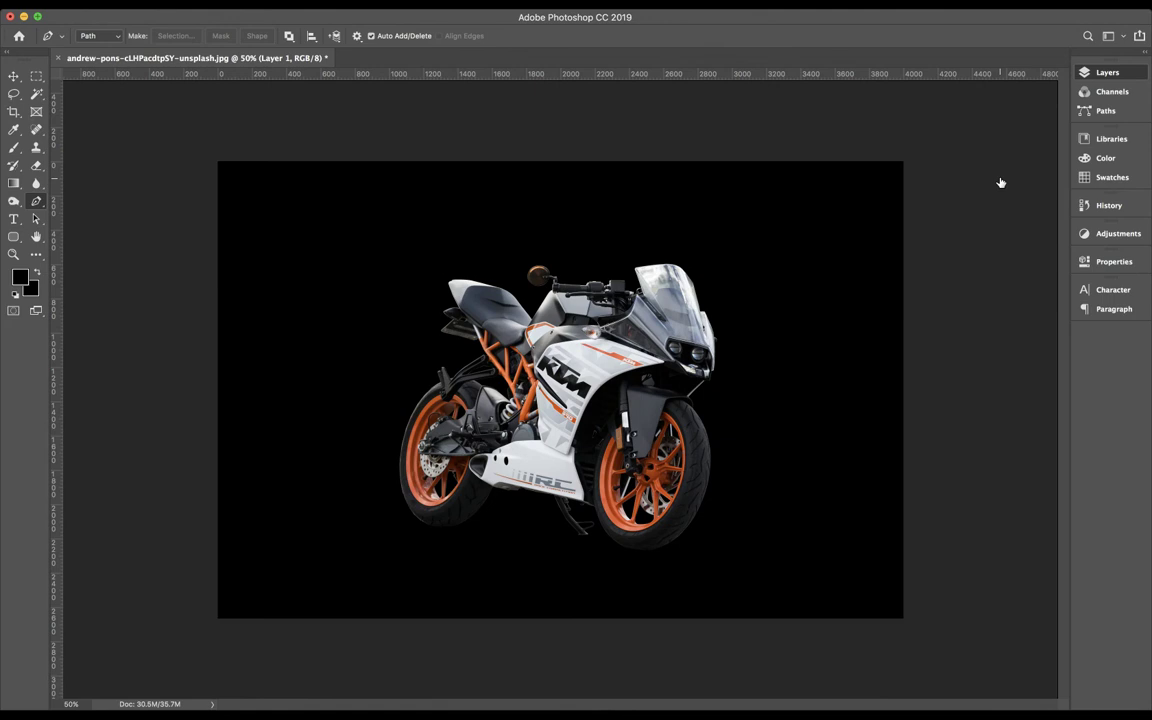
{"action": "key", "text": "d"}
{"action": "key", "text": "ctrl+BackSpace"}
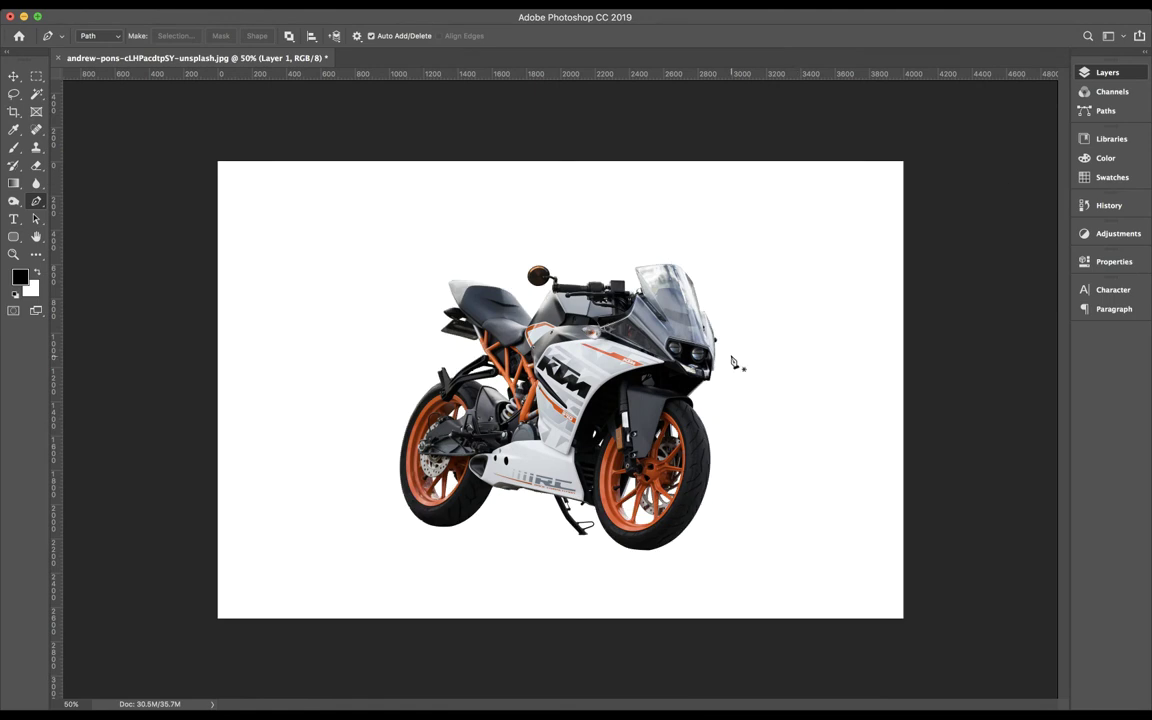
Try filling the background with orange sampled from the bike, then undo back to white
{"action": "key", "text": "b"}
{"action": "left_click", "coordinate": [553, 420], "text": "alt"}
{"action": "key", "text": "alt+BackSpace"}
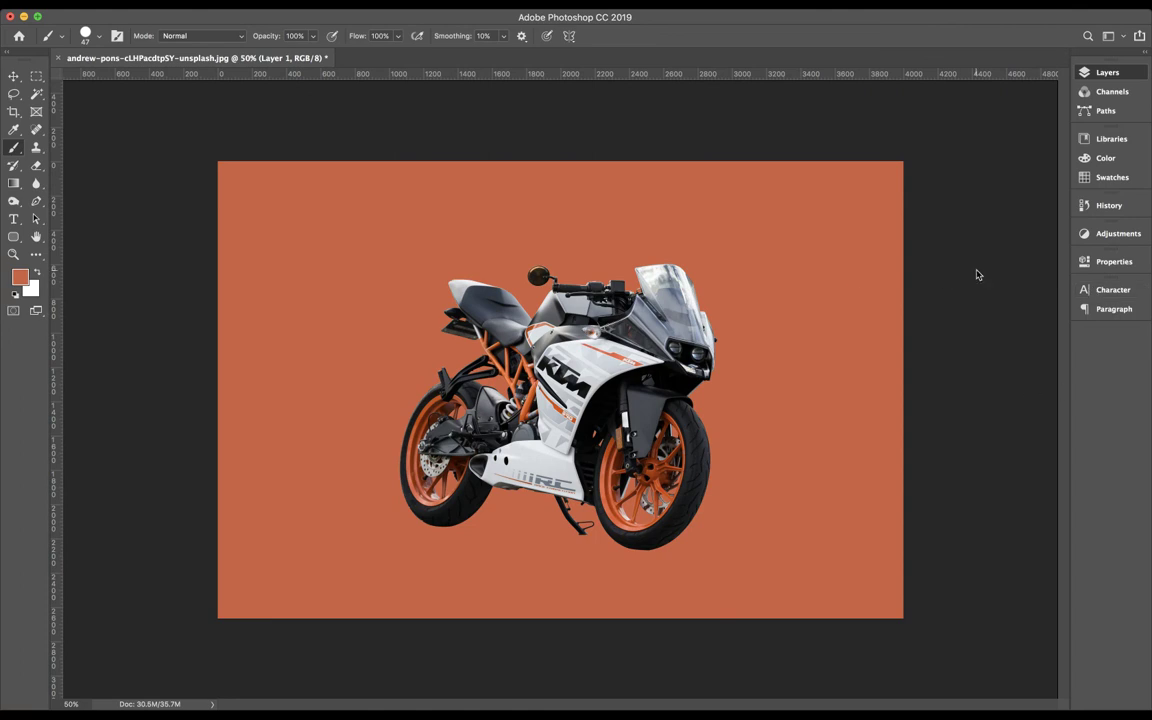
{"action": "key", "text": "ctrl+z"}
Add a new shadow layer with a 600 px brush and default black/white colours
{"action": "key", "text": "ctrl+shift+alt+n"}
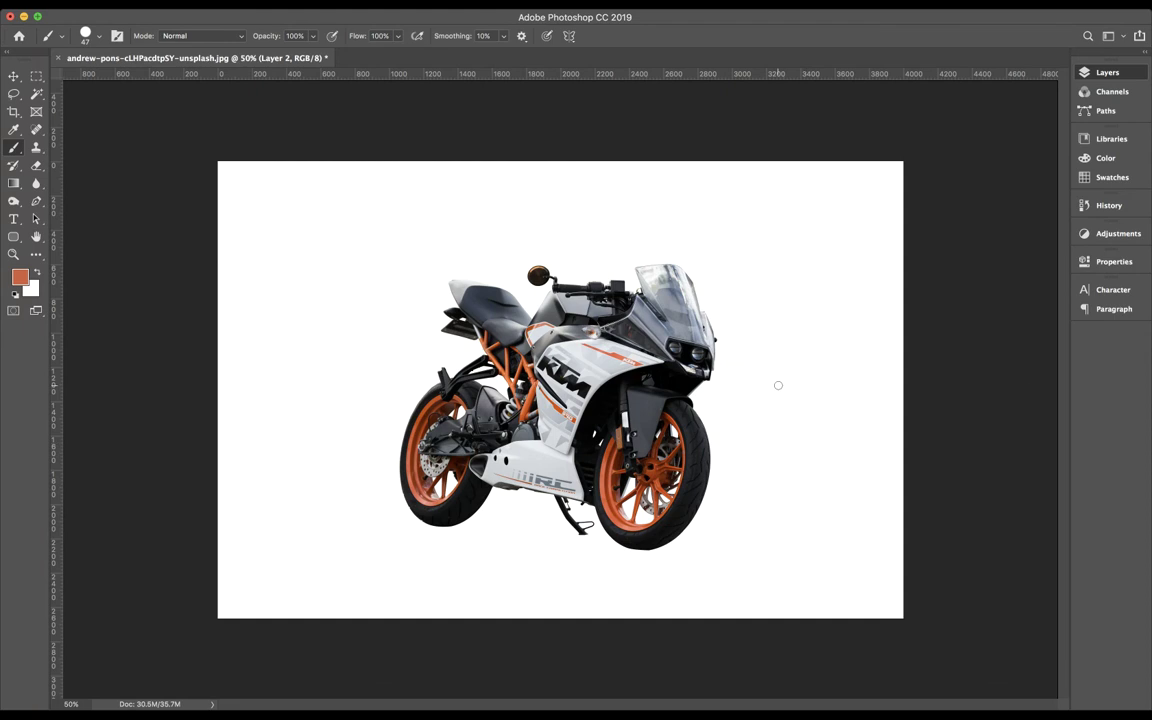
{"action": "key", "text": "bracketright"}
{"action": "key", "text": "bracketright"}
{"action": "key", "text": "bracketright"}
{"action": "key", "text": "bracketright"}
{"action": "key", "text": "bracketright"}
{"action": "key", "text": "bracketright"}
{"action": "key", "text": "bracketright"}
{"action": "key", "text": "bracketright"}
{"action": "key", "text": "bracketright"}
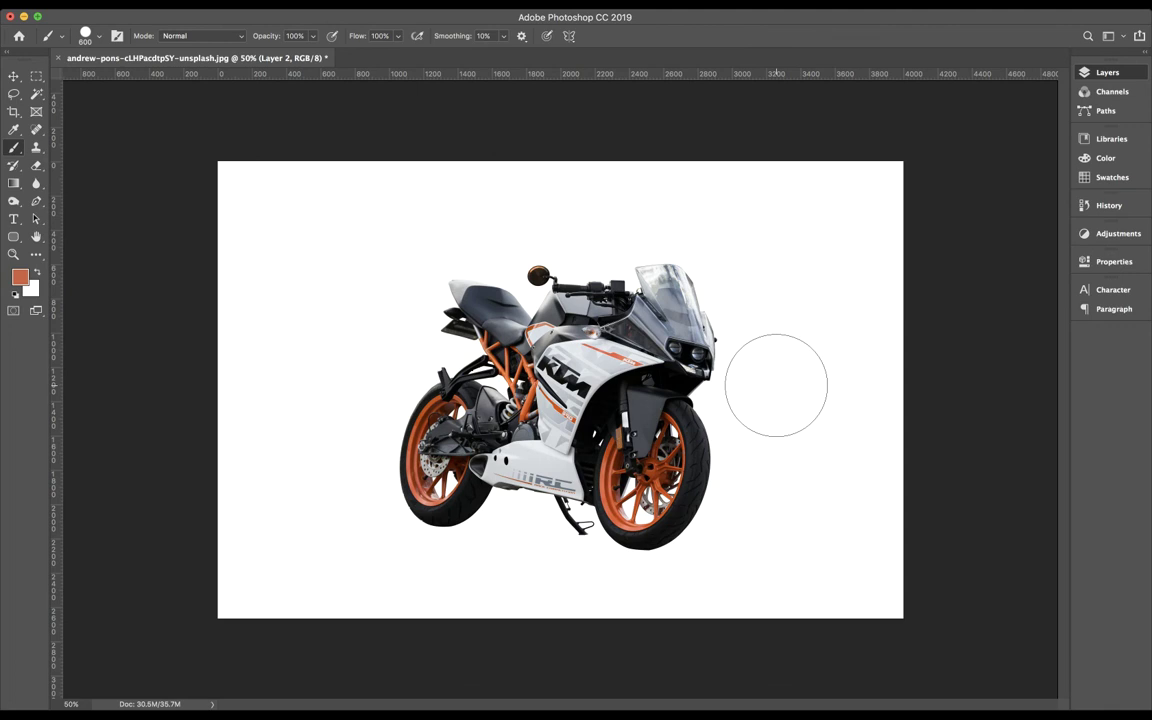
{"action": "key", "text": "d"}
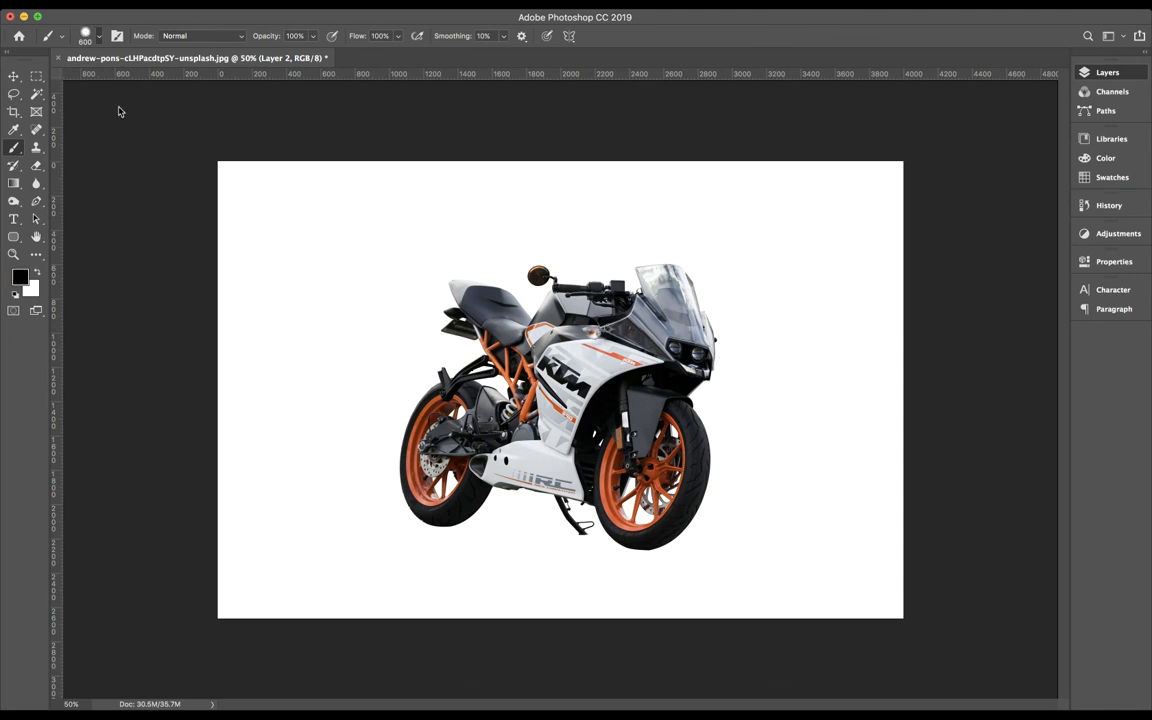
Paint a soft black dab on Layer 2, squash it flat, and move it under the front wheel
{"action": "left_click", "coordinate": [390, 295]}
{"action": "key", "text": "ctrl+t"}
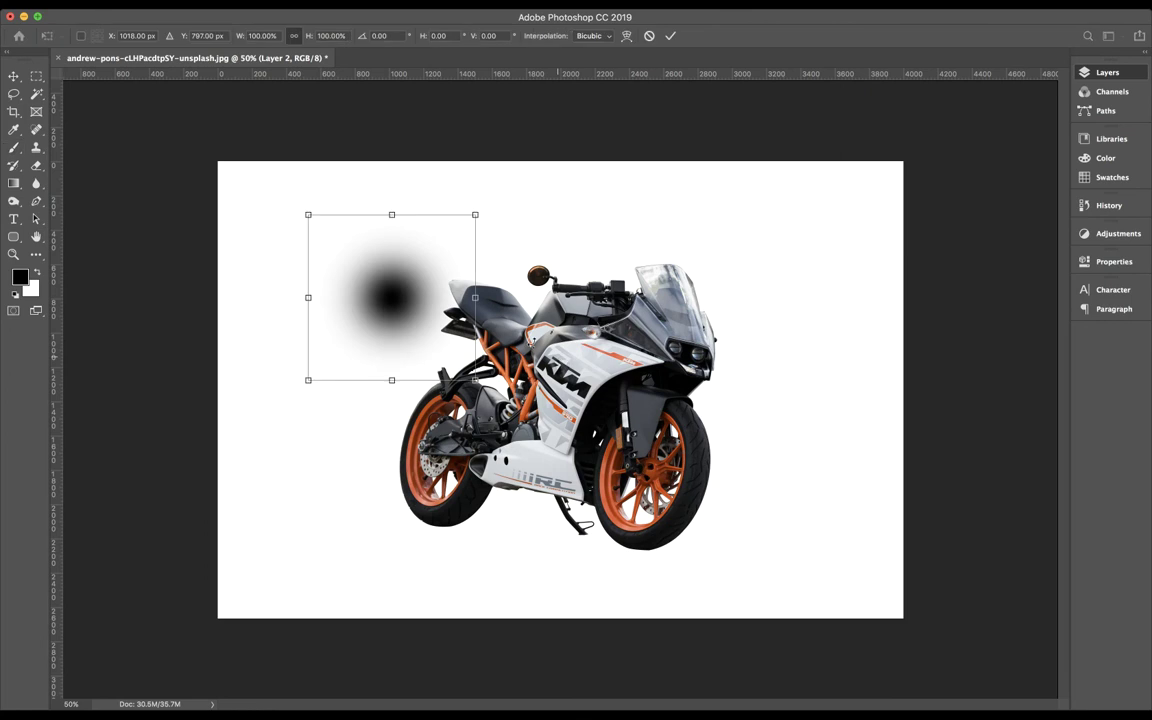
{"action": "left_click_drag", "start_coordinate": [393, 216], "coordinate": [397, 255]}
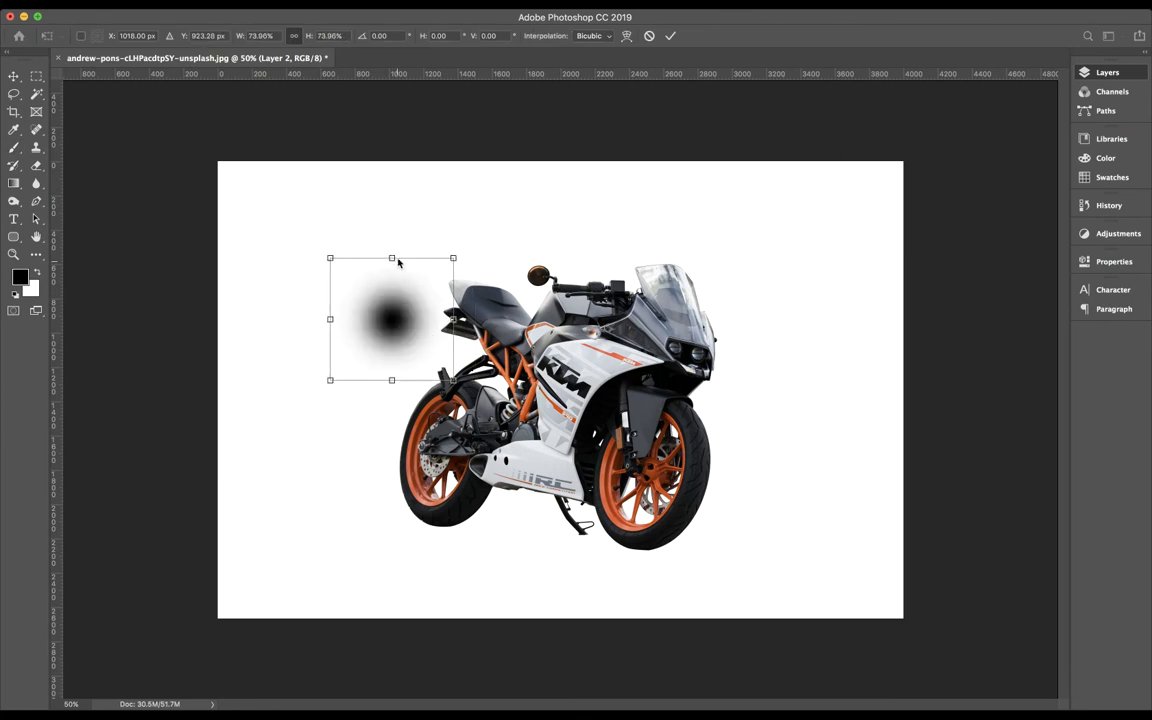
{"action": "key", "text": "ctrl+z"}
{"action": "left_click_drag", "start_coordinate": [391, 215], "coordinate": [396, 359]}
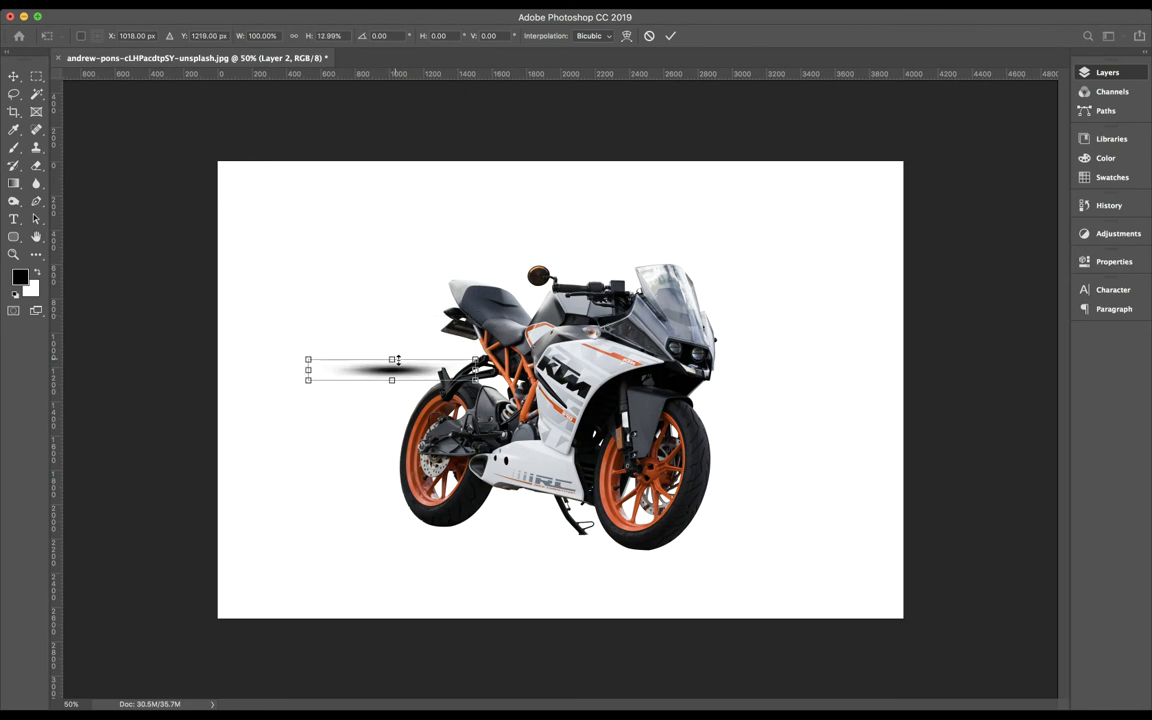
{"action": "key", "text": "Return"}
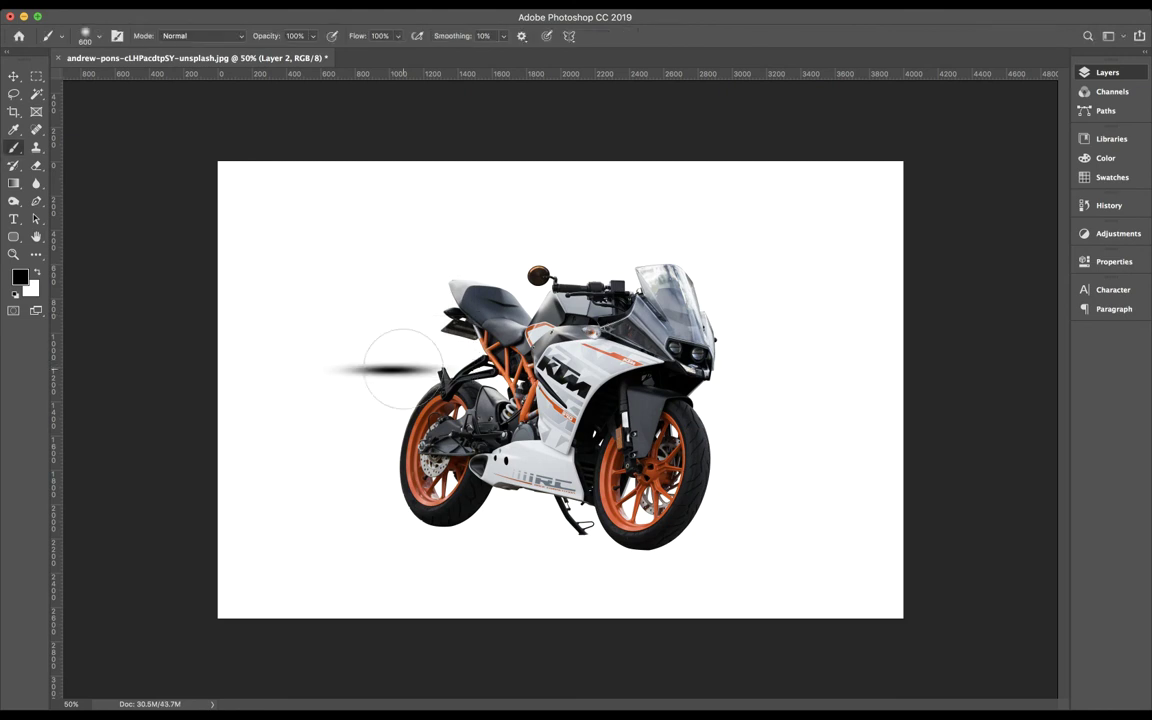
{"action": "key", "text": "c"}
{"action": "left_click", "coordinate": [408, 375]}
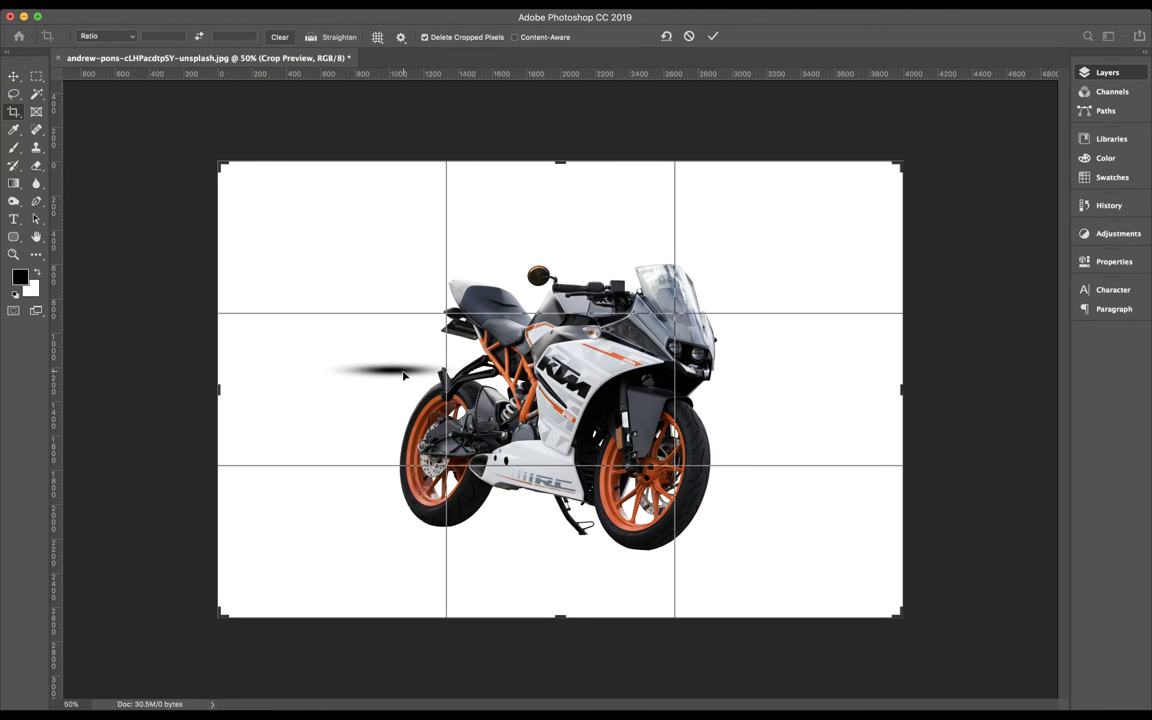
{"action": "key", "text": "Escape"}
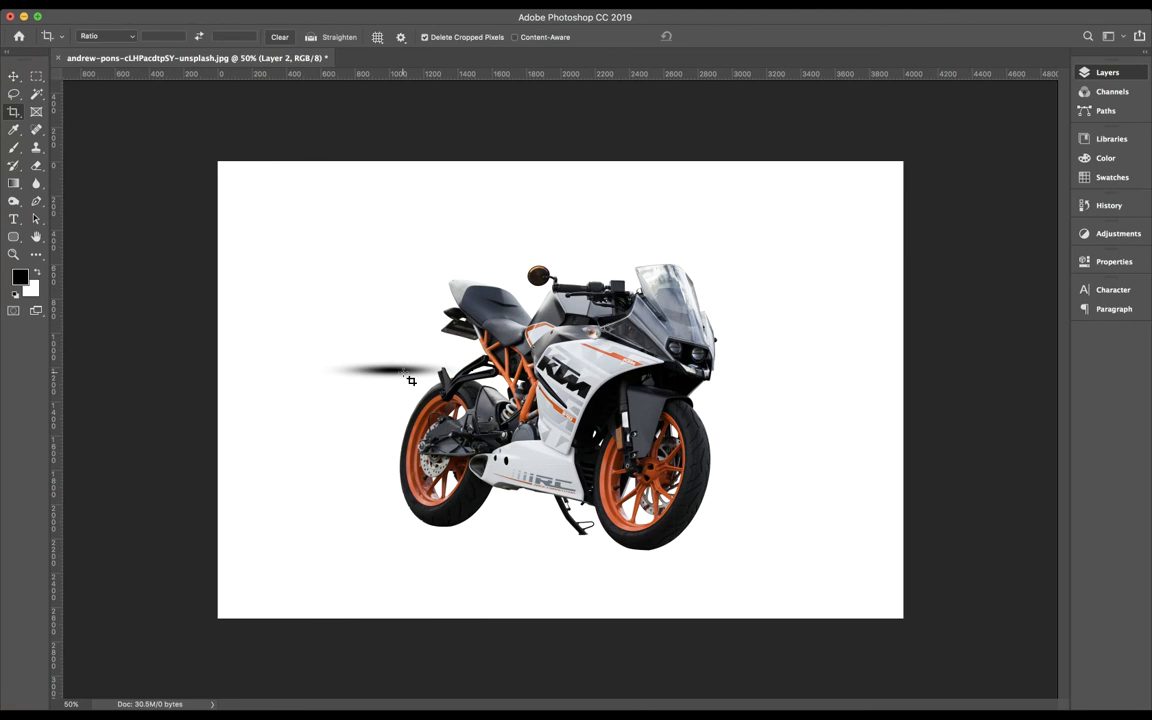
{"action": "key", "text": "v"}
{"action": "left_click_drag", "start_coordinate": [405, 375], "coordinate": [650, 556]}
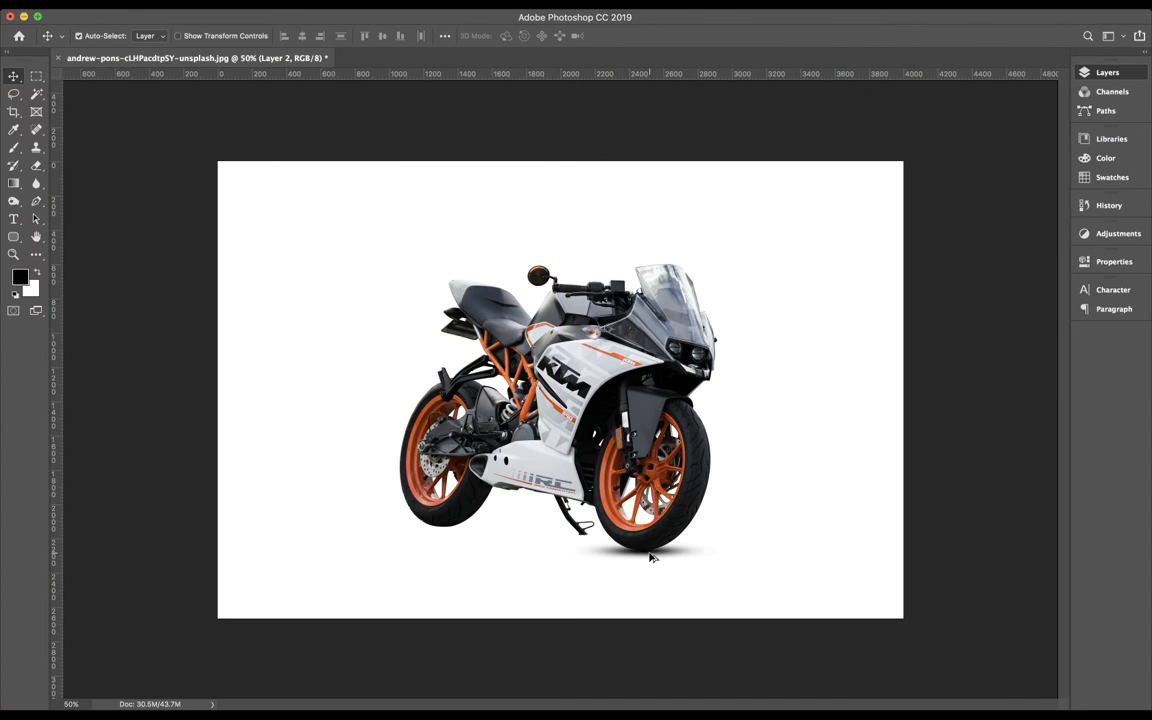
Duplicate the shadow under the rear wheel and make a narrower third copy below the bike
{"action": "left_click_drag", "start_coordinate": [650, 557], "coordinate": [458, 533]}
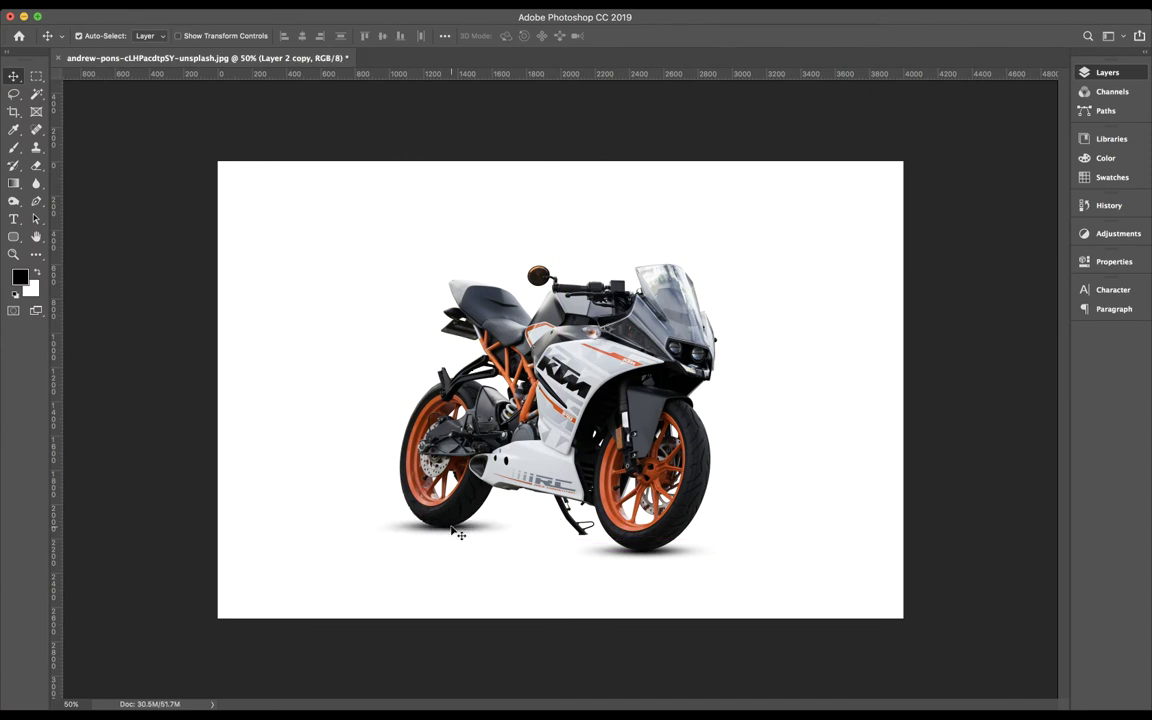
{"action": "left_click_drag", "start_coordinate": [458, 533], "coordinate": [514, 560]}
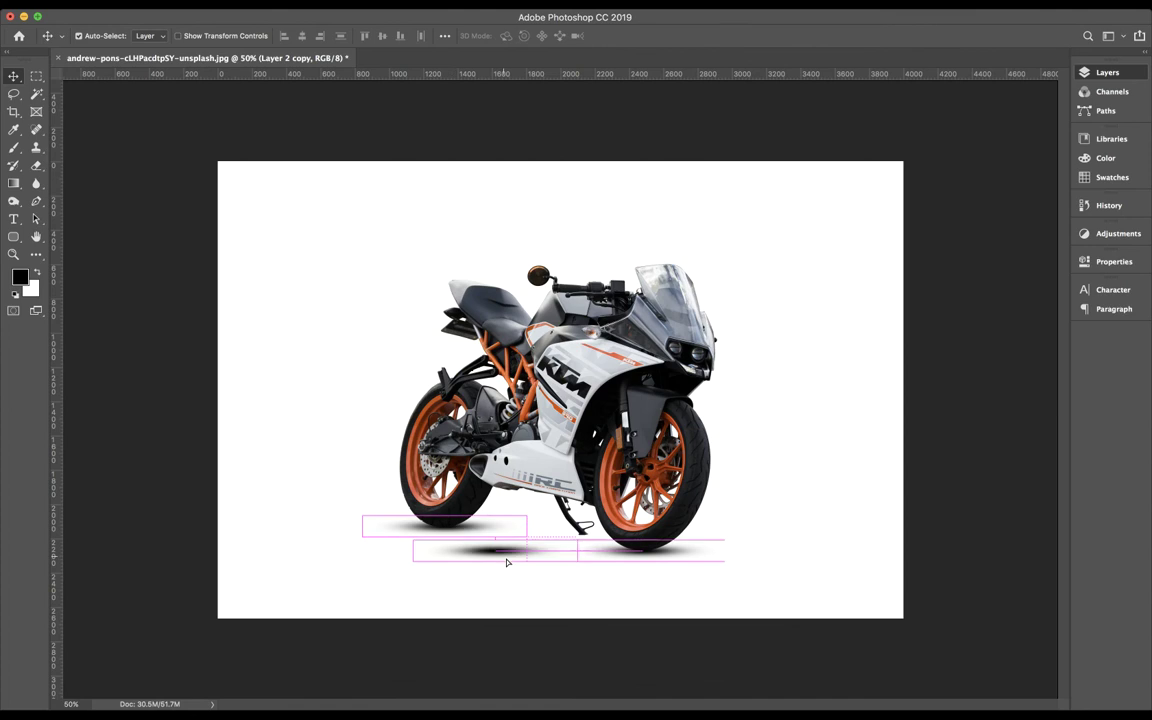
{"action": "key", "text": "ctrl+t"}
{"action": "left_click_drag", "start_coordinate": [581, 561], "coordinate": [478, 561]}
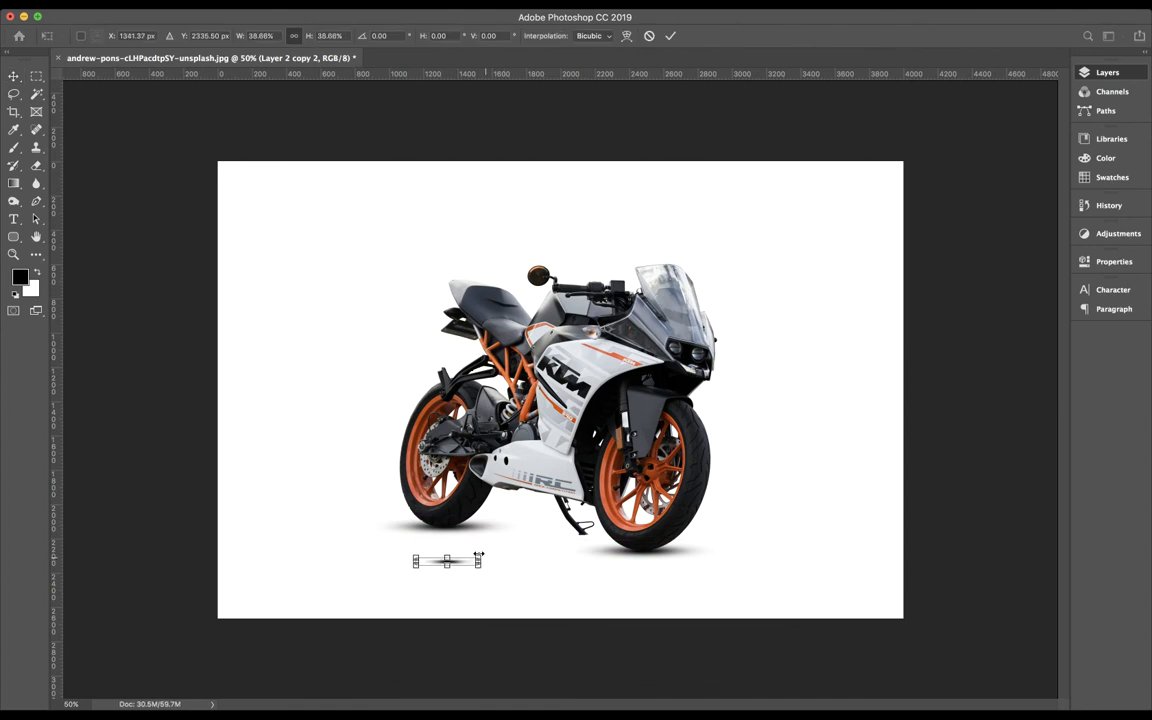
{"action": "key", "text": "Return"}
{"action": "left_click_drag", "start_coordinate": [476, 558], "coordinate": [590, 538]}
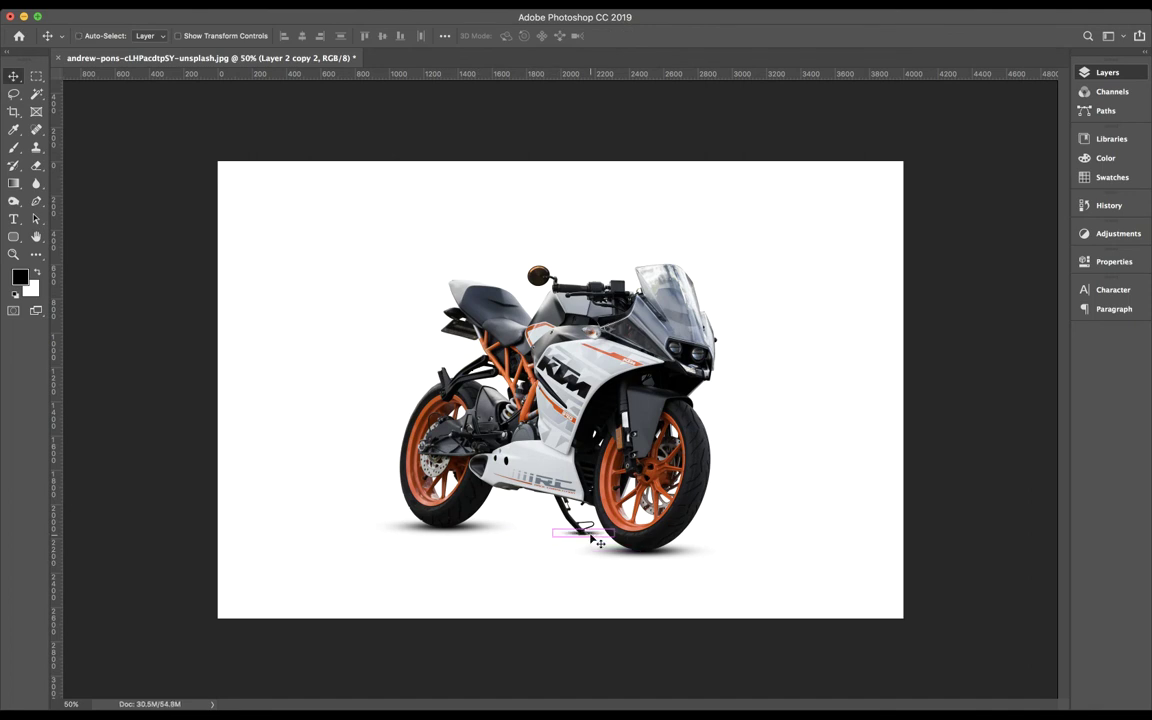
Position the narrow shadow under the kickstand foot, then fit the whole image on screen
{"action": "key", "text": "ctrl+plus"}
{"action": "key", "text": "ctrl+plus"}
{"action": "key", "text": "ctrl+plus"}
{"action": "scroll", "coordinate": [596, 541], "scroll_direction": "down", "scroll_amount": 10}
{"action": "mouse_move", "coordinate": [594, 540]}
{"action": "left_mouse_down"}
{"action": "mouse_move", "coordinate": [170, 635]}
{"action": "mouse_move", "coordinate": [680, 565]}
{"action": "mouse_move", "coordinate": [667, 563]}
{"action": "mouse_move", "coordinate": [667, 529]}
{"action": "left_mouse_up"}
{"action": "key", "text": "ctrl+t"}
{"action": "key", "text": "Return"}
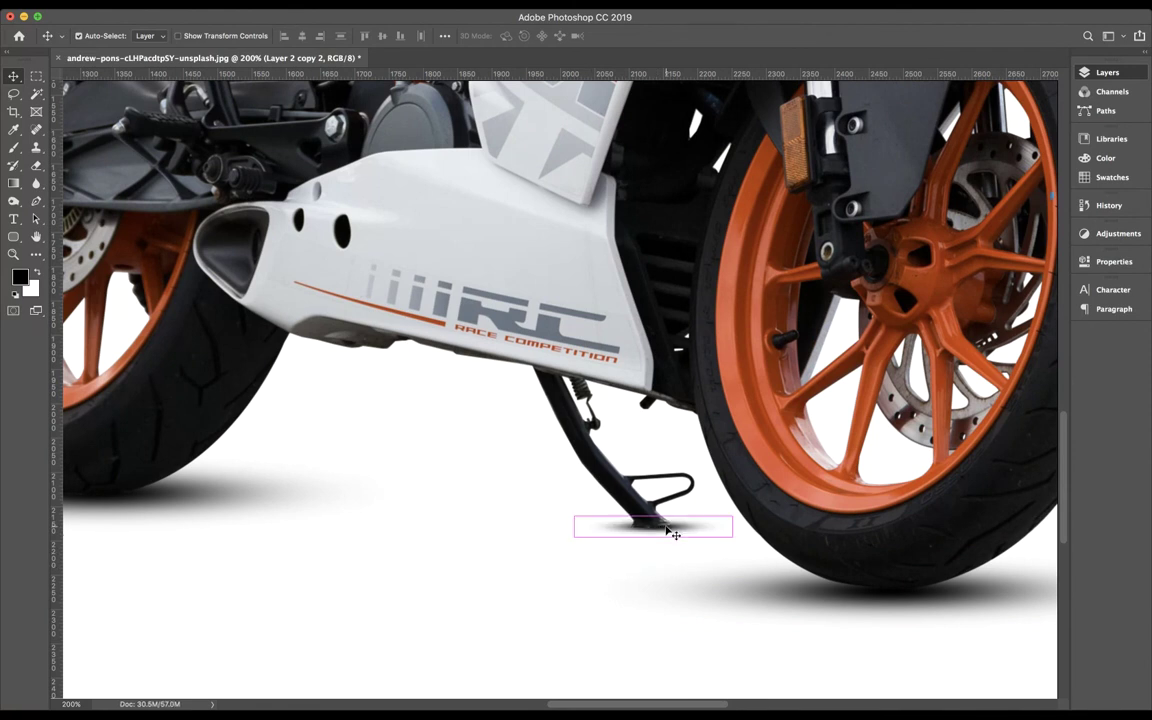
{"action": "key", "text": "ctrl+minus"}
{"action": "key", "text": "ctrl+minus"}
{"action": "key", "text": "ctrl+minus"}
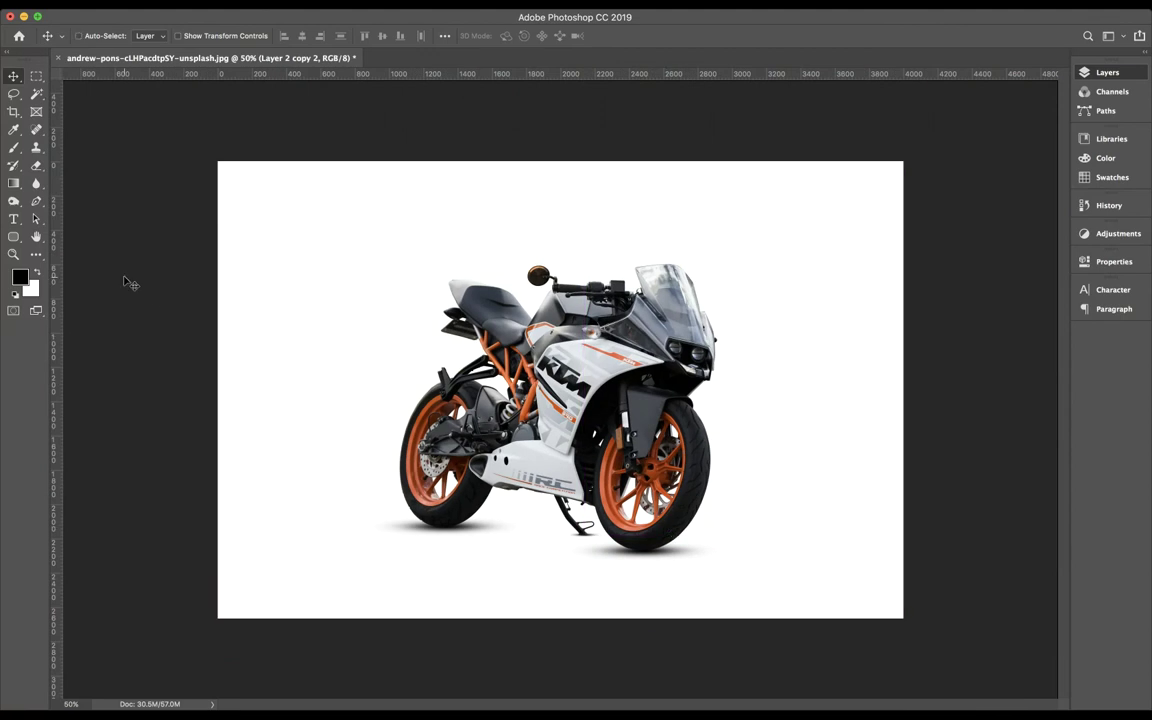
{"action": "key", "text": "ctrl+minus"}
{"action": "key", "text": "ctrl+0"}
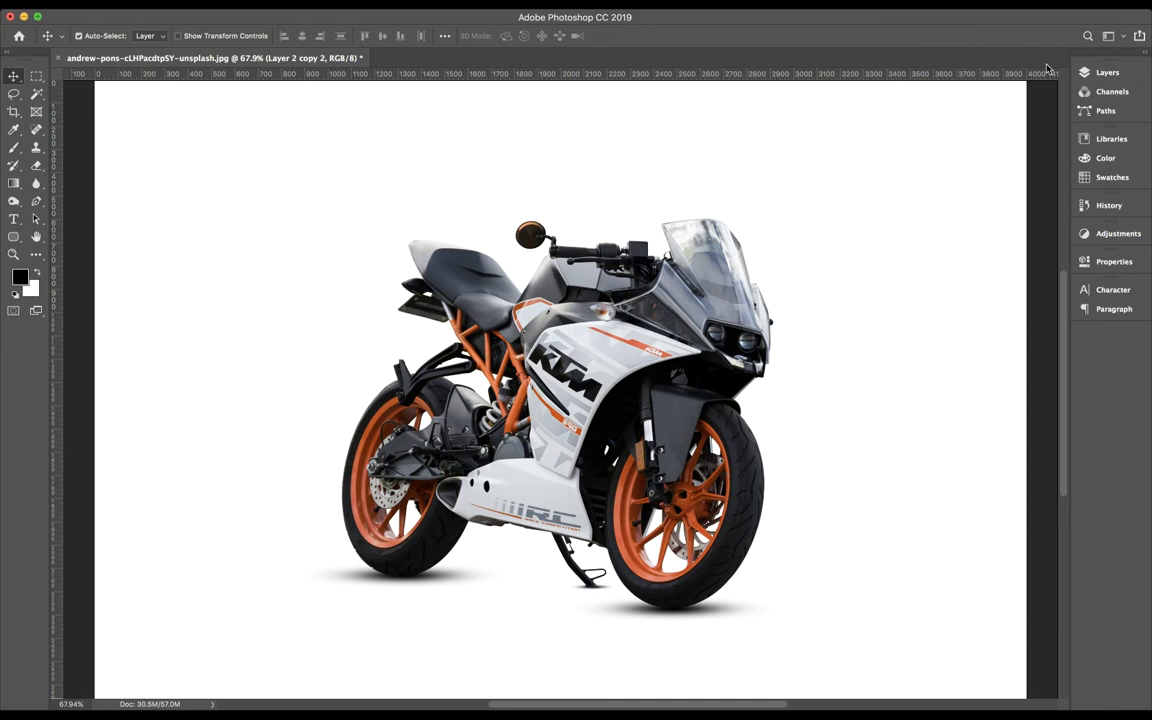
{"action": "left_click", "coordinate": [618, 266]}
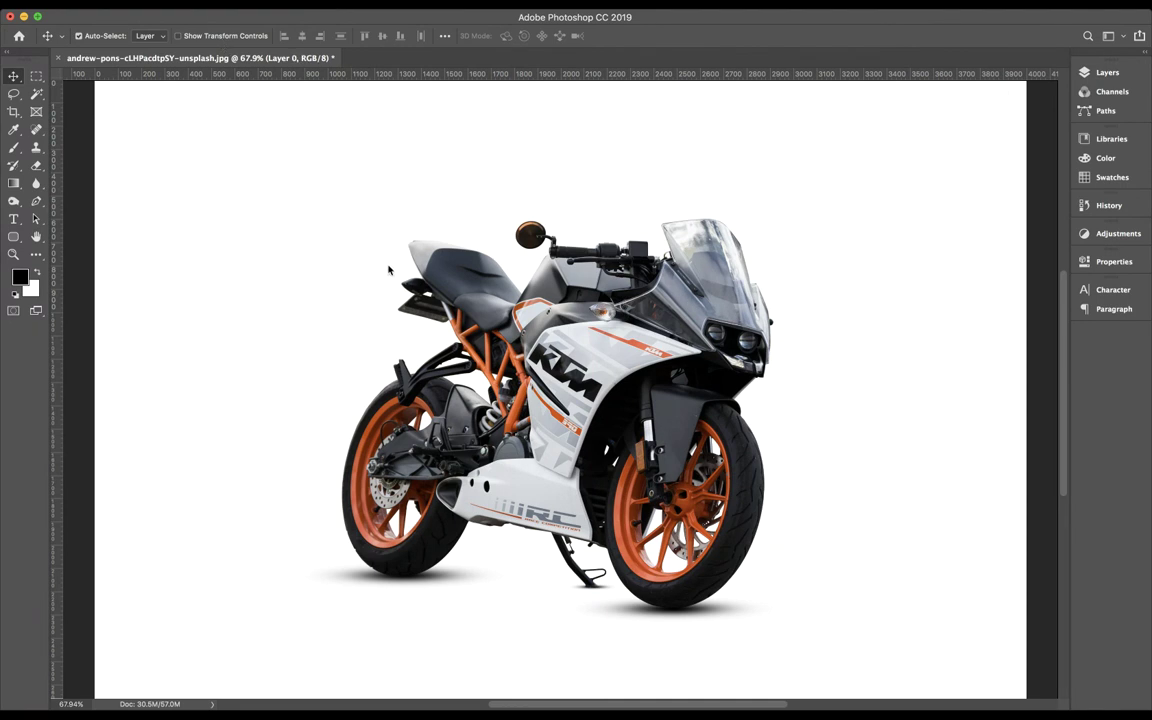
{"action": "key", "text": "i"}
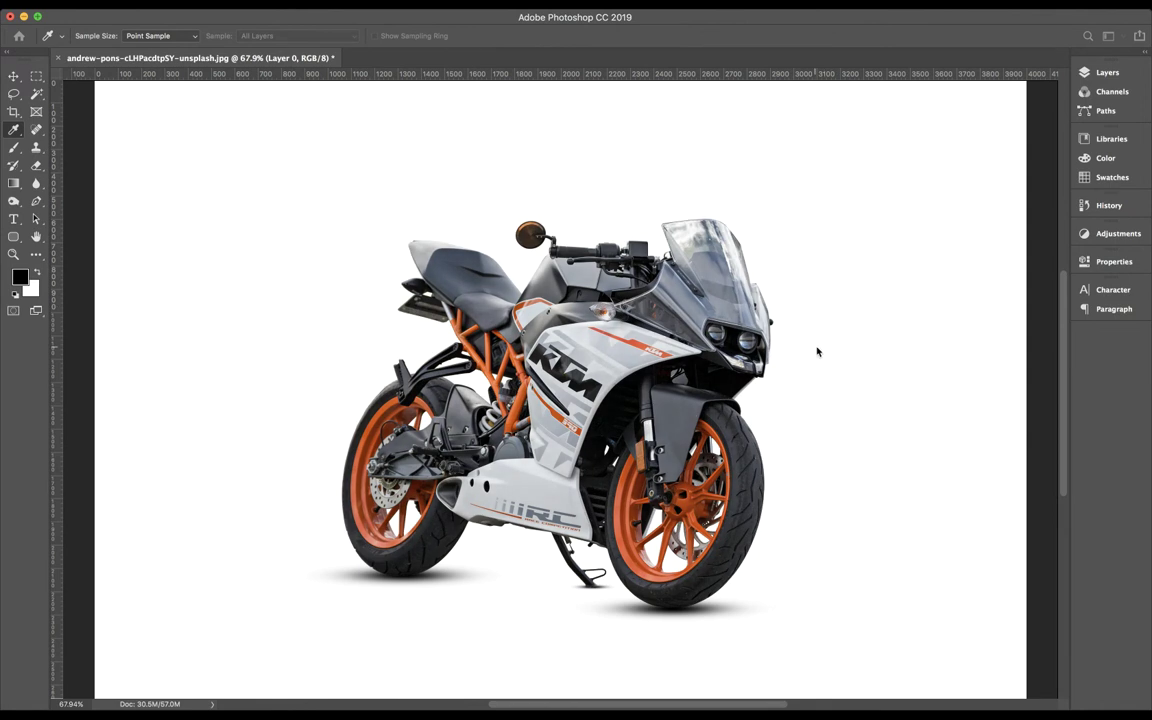
{"action": "key", "text": "v"}
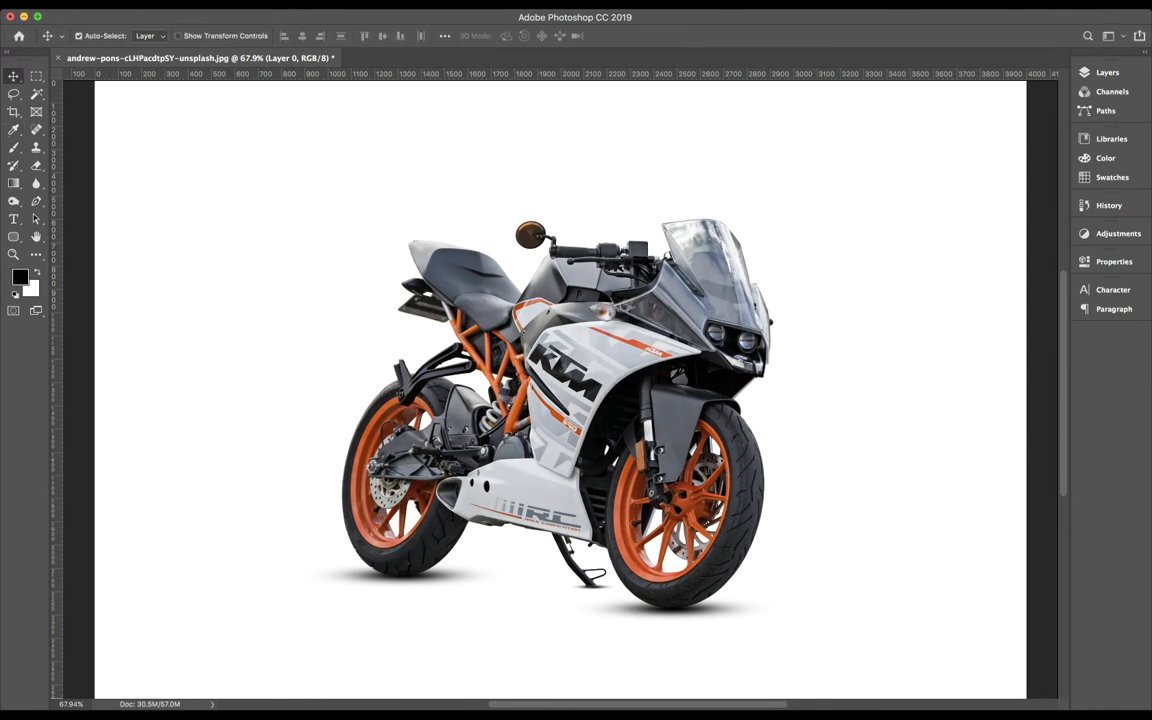
{"action": "key", "text": "i"}
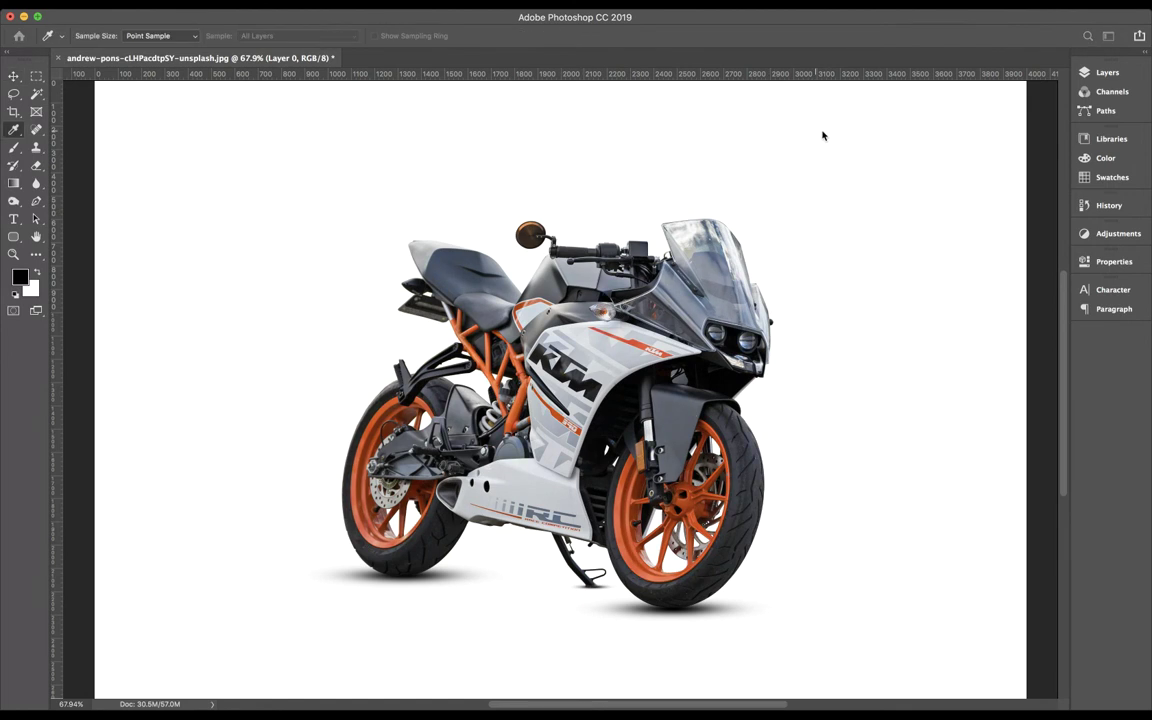
{"action": "key", "text": "ctrl+z"}
{"action": "key", "text": "v"}
{"action": "key", "text": "ctrl+0"}
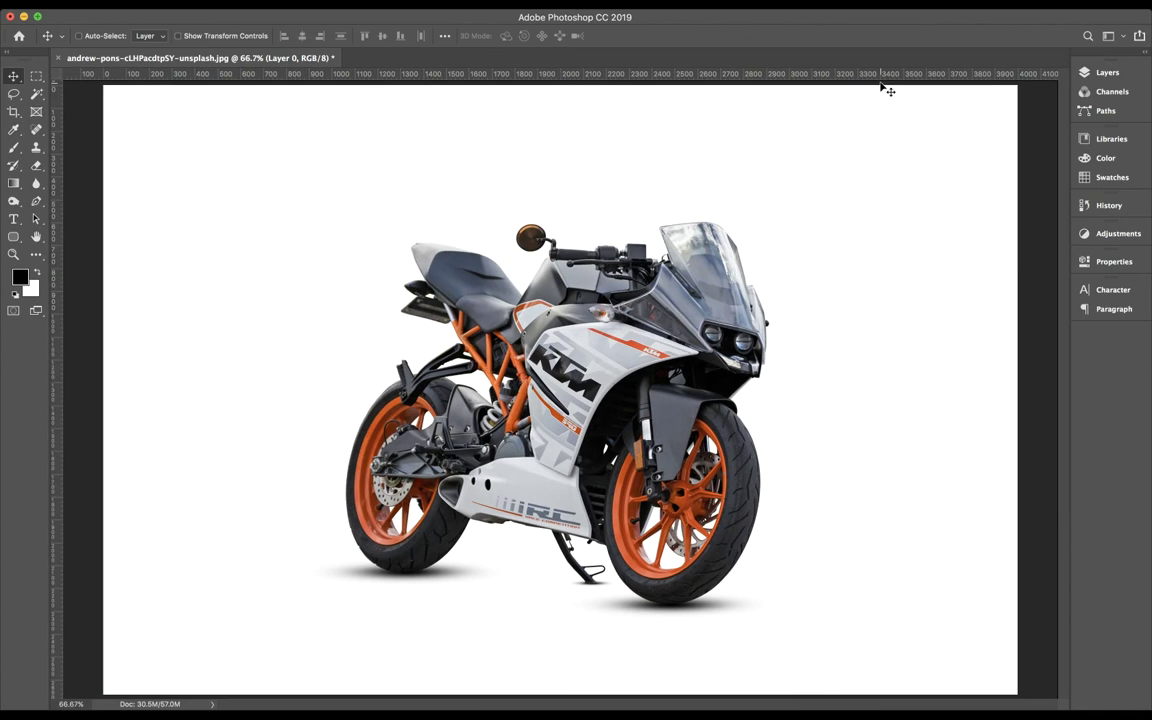